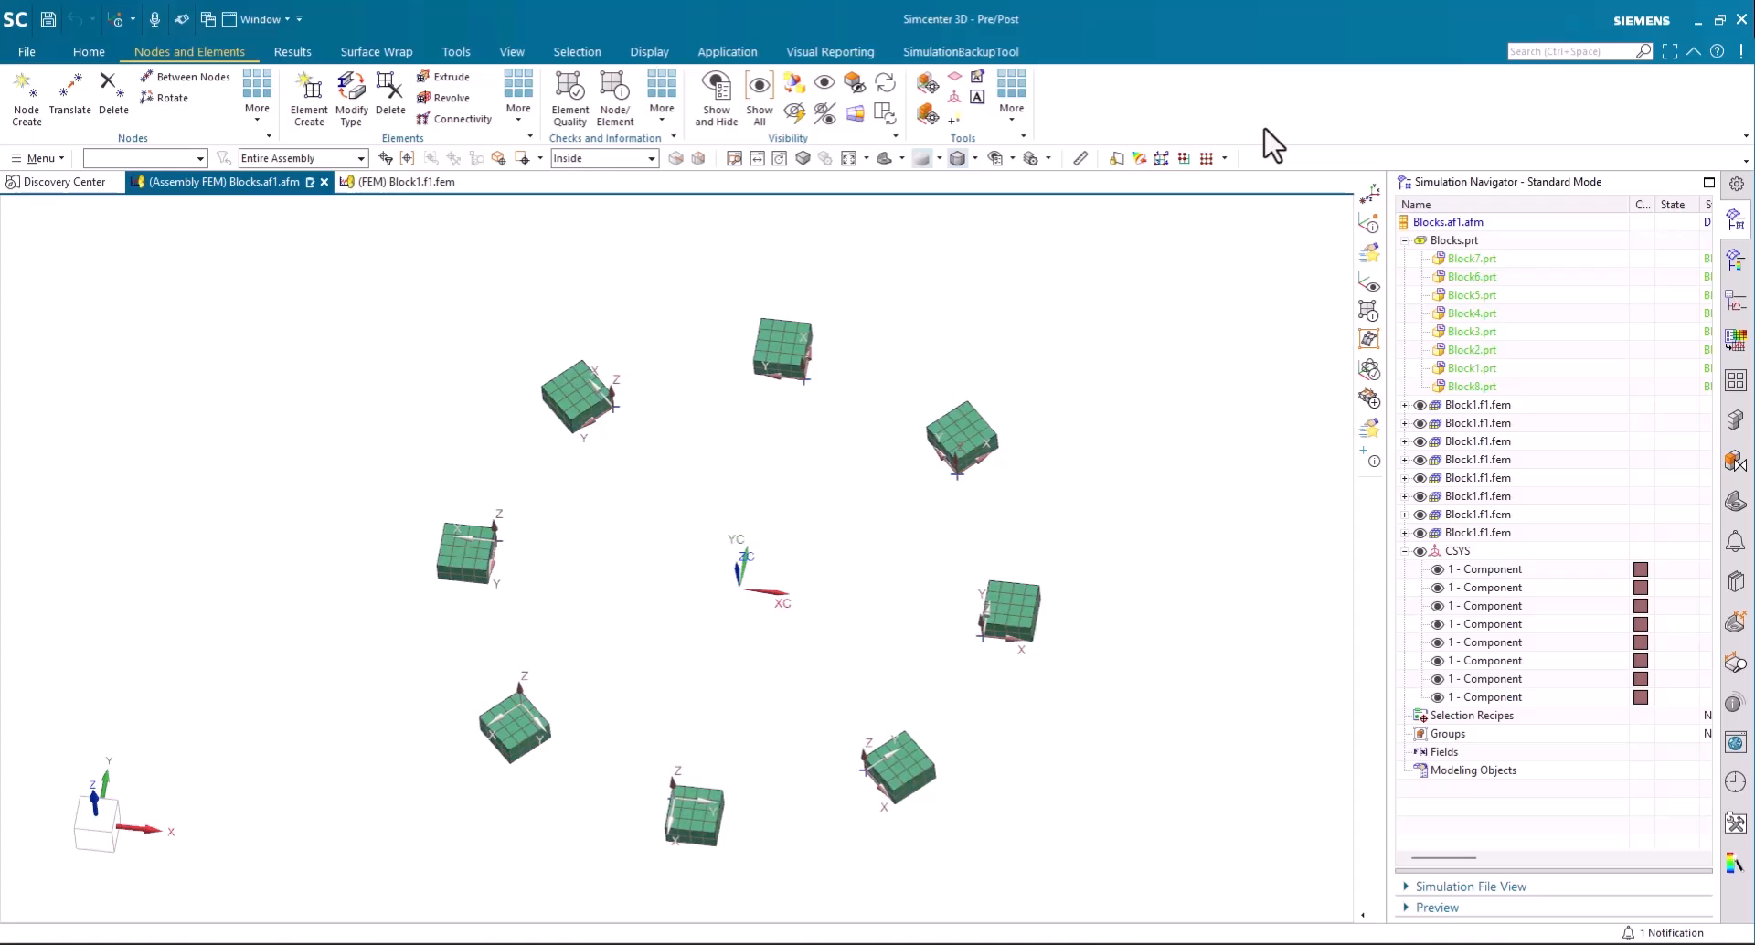
- Examine the assembly FEM's structure, checking the first Block1.f1.fem component, its available commands, the Blocks.af1.afm node and Blocks.prt
{"action": "left_click", "coordinate": [89, 51]}
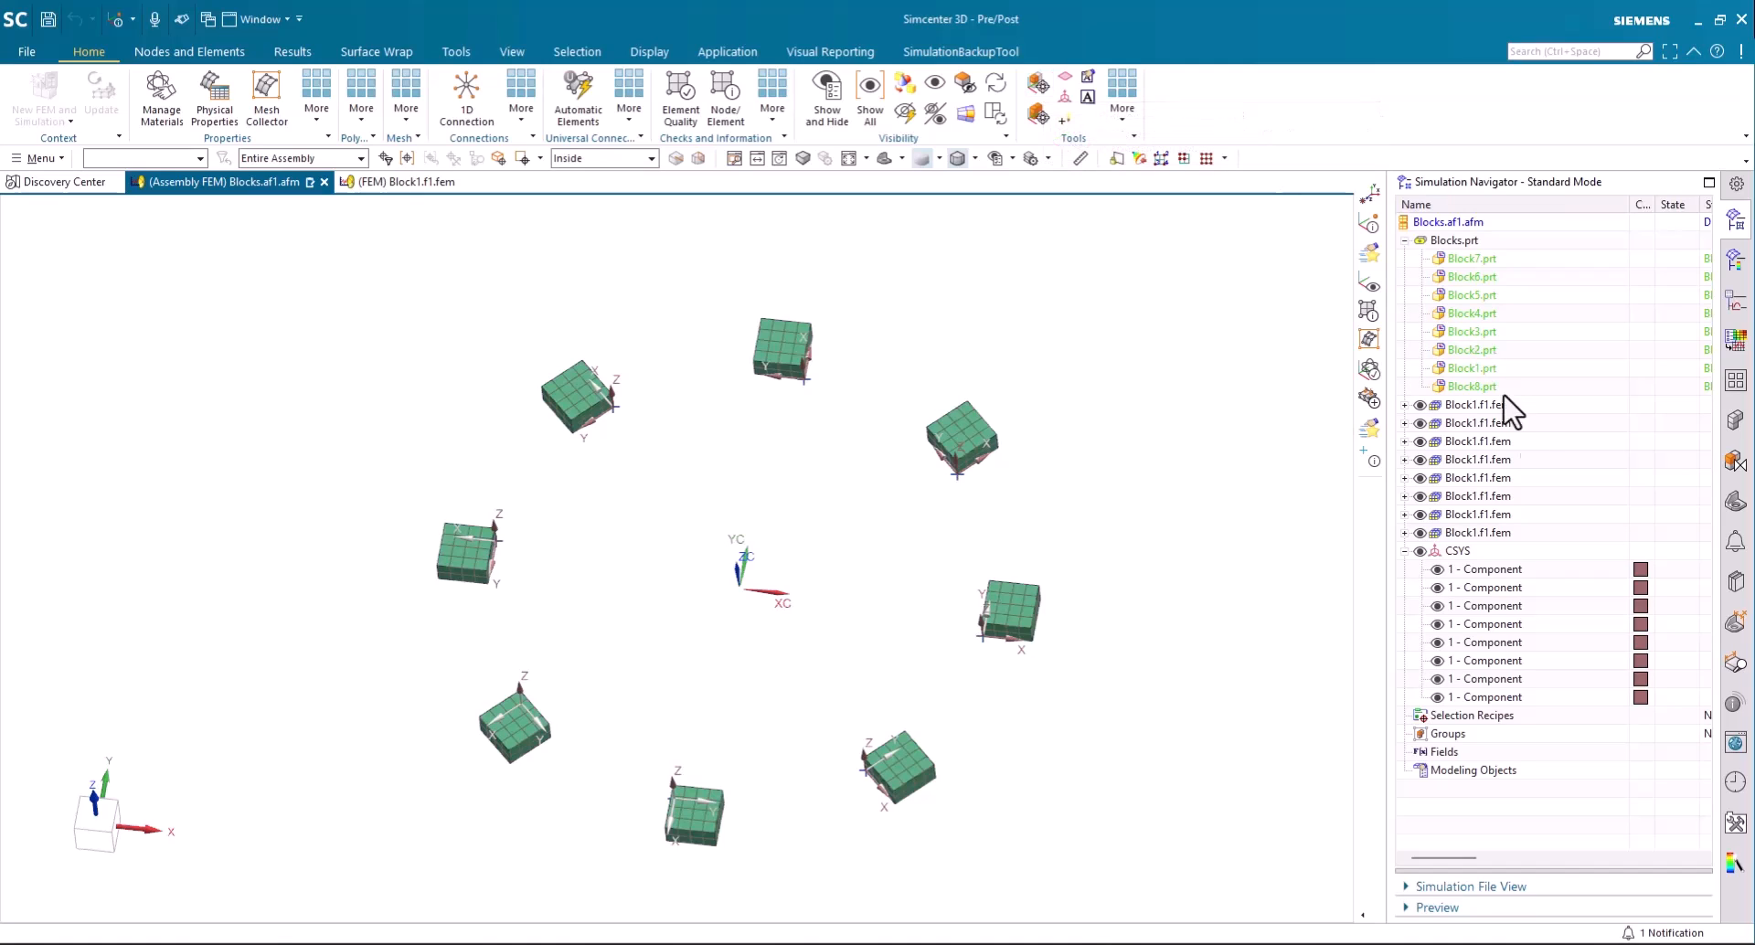
{"action": "left_click", "coordinate": [1479, 407]}
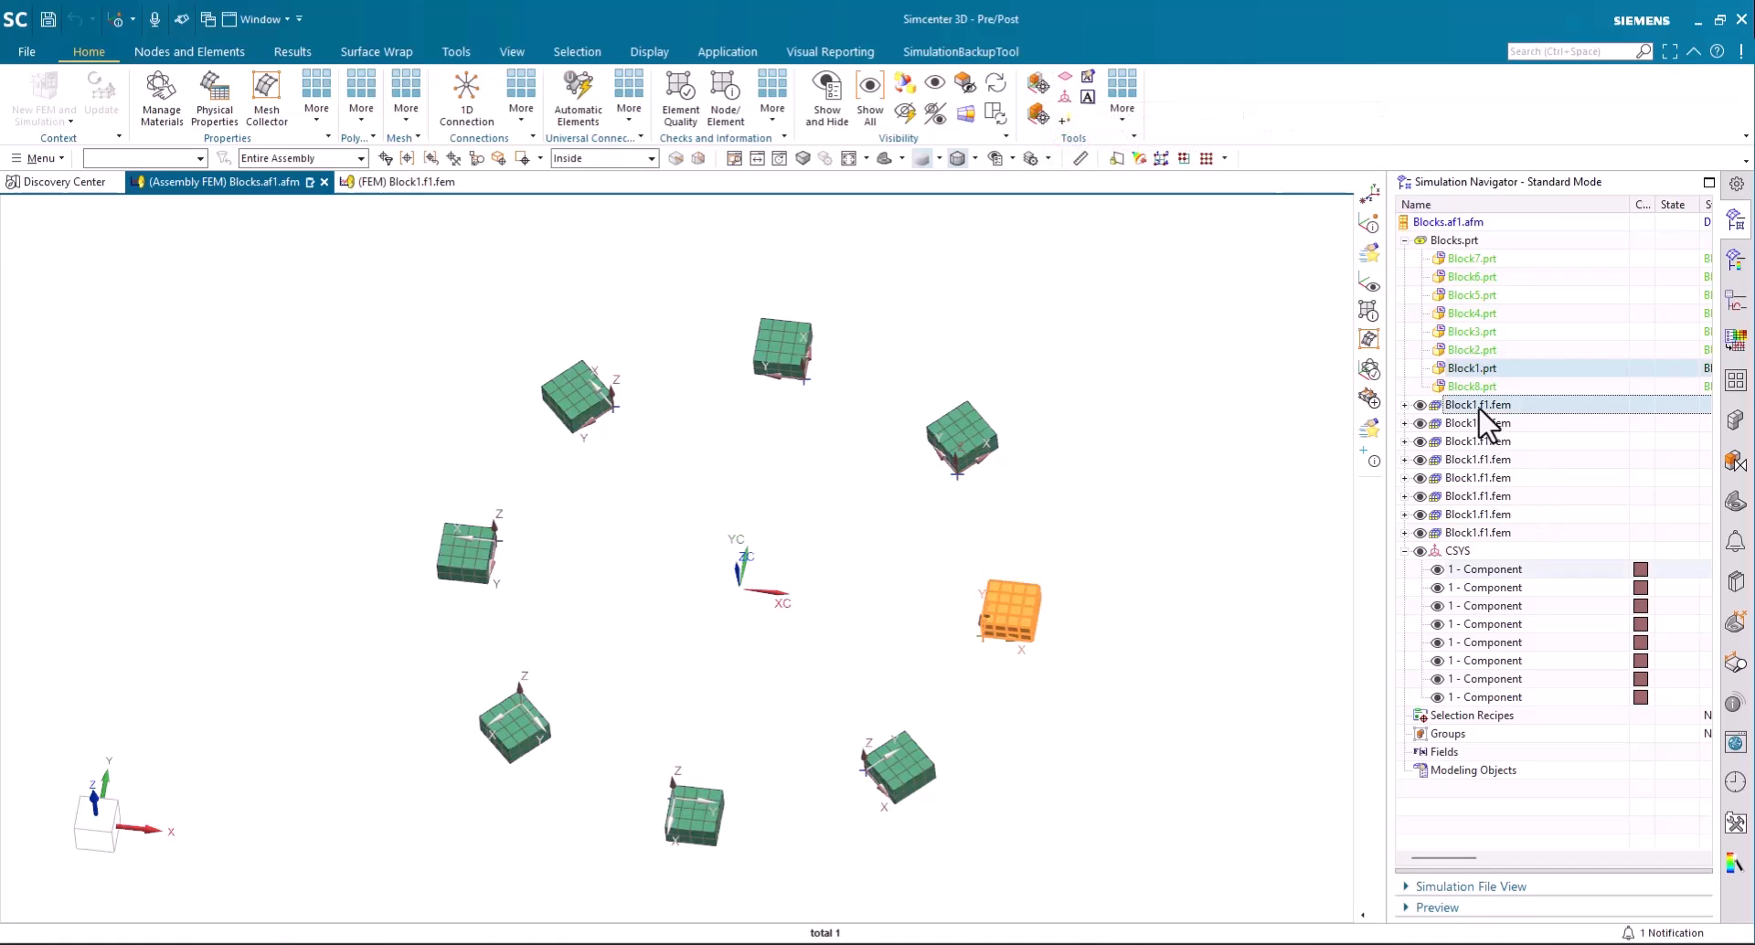
{"action": "right_click", "coordinate": [1487, 425]}
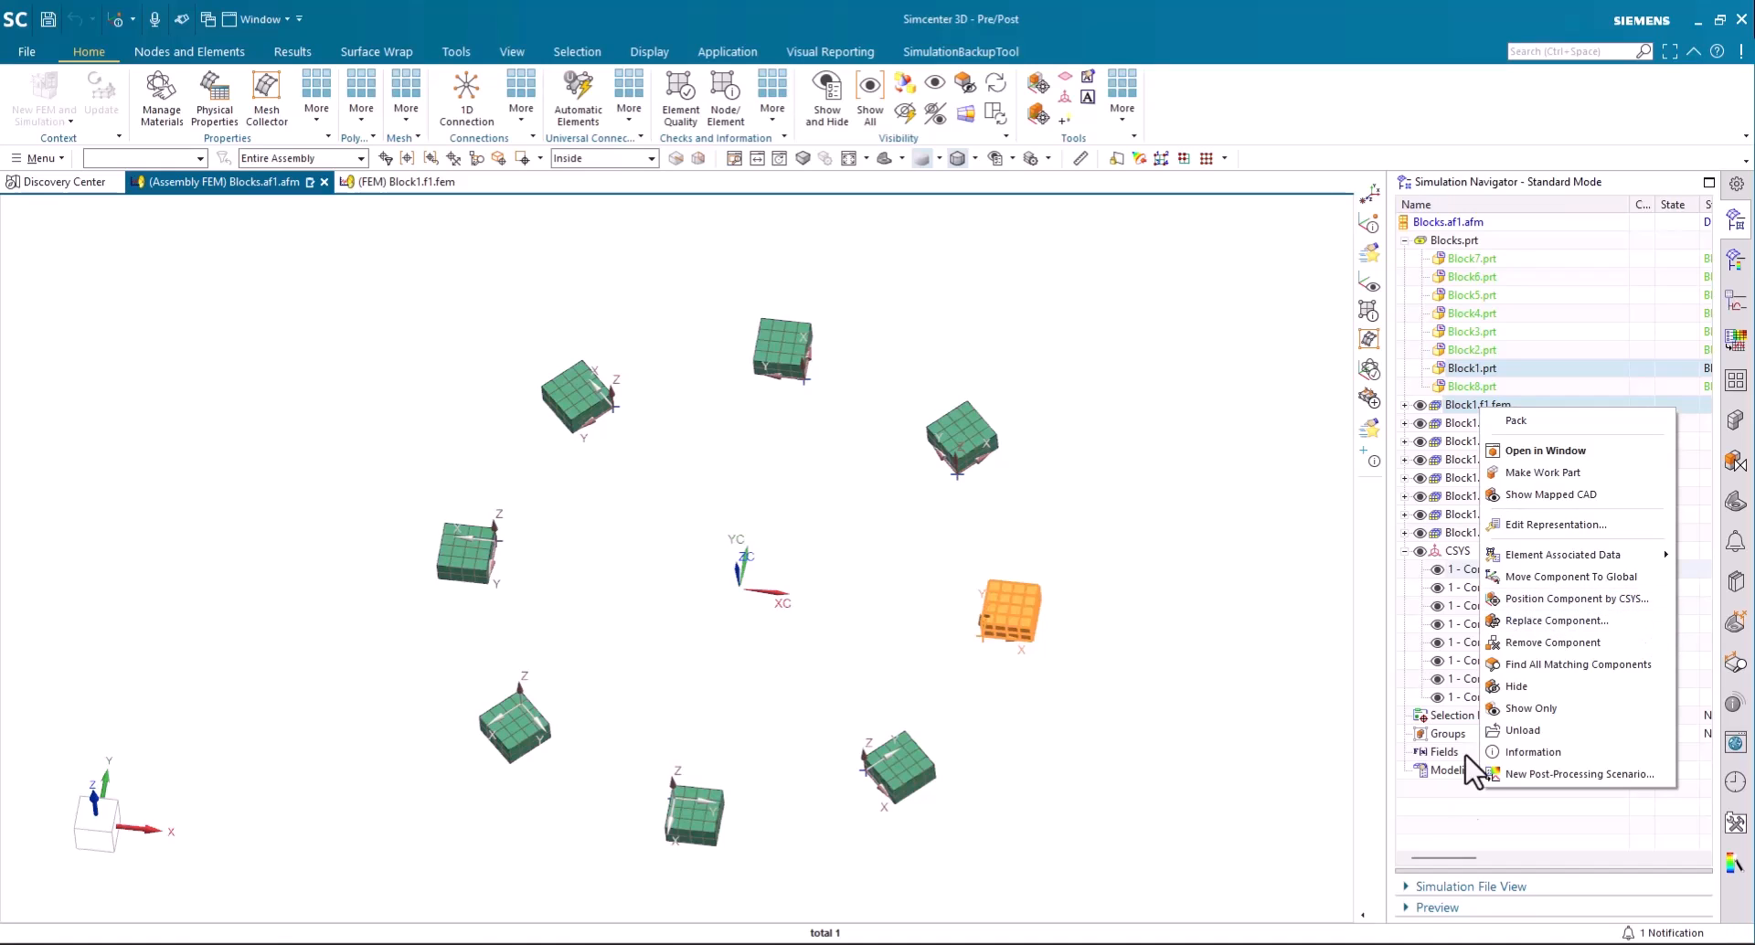
{"action": "left_click", "coordinate": [1231, 684]}
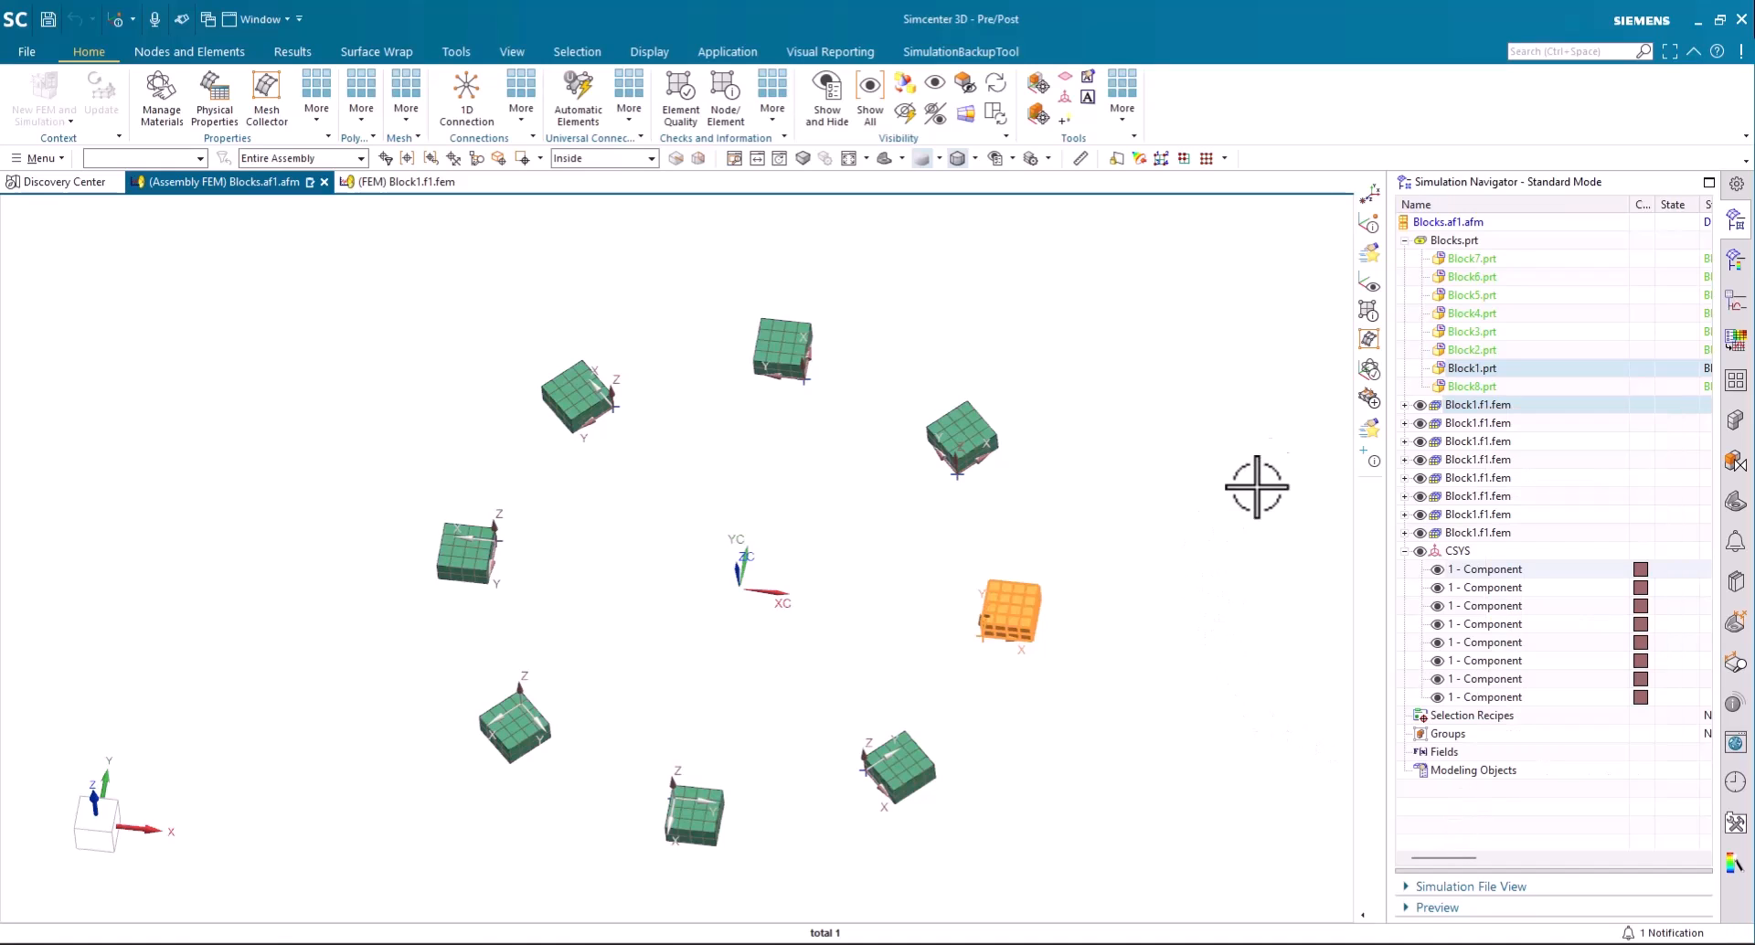
{"action": "left_click", "coordinate": [1460, 222]}
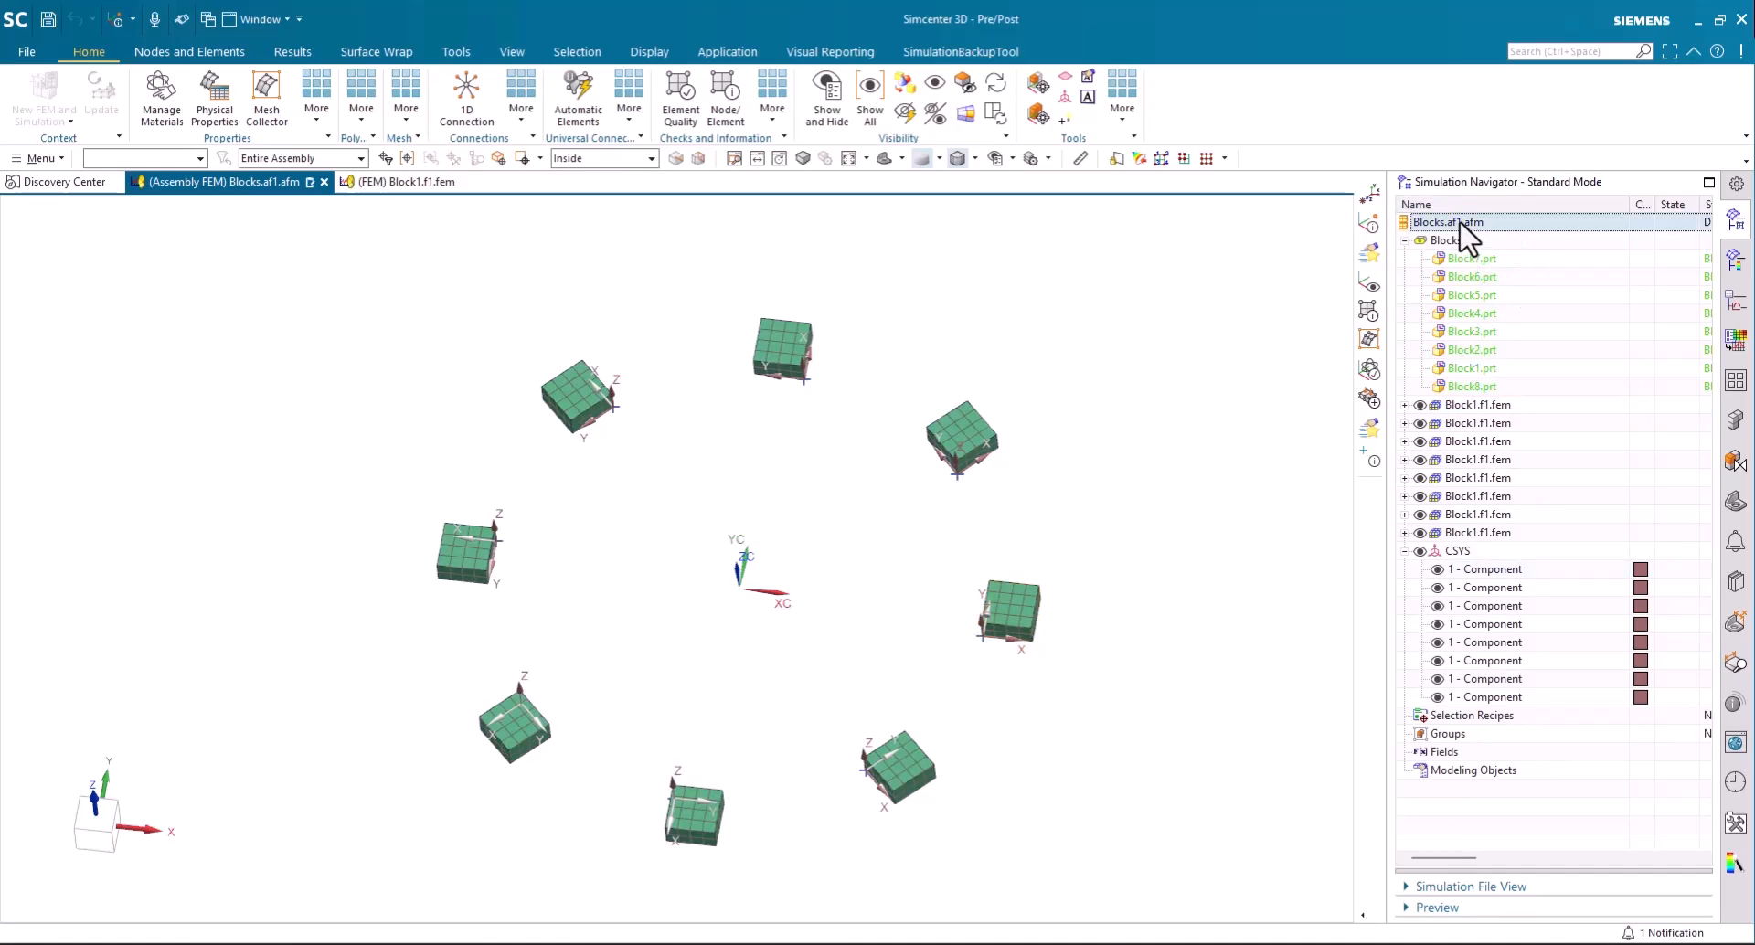
{"action": "left_click", "coordinate": [1461, 241]}
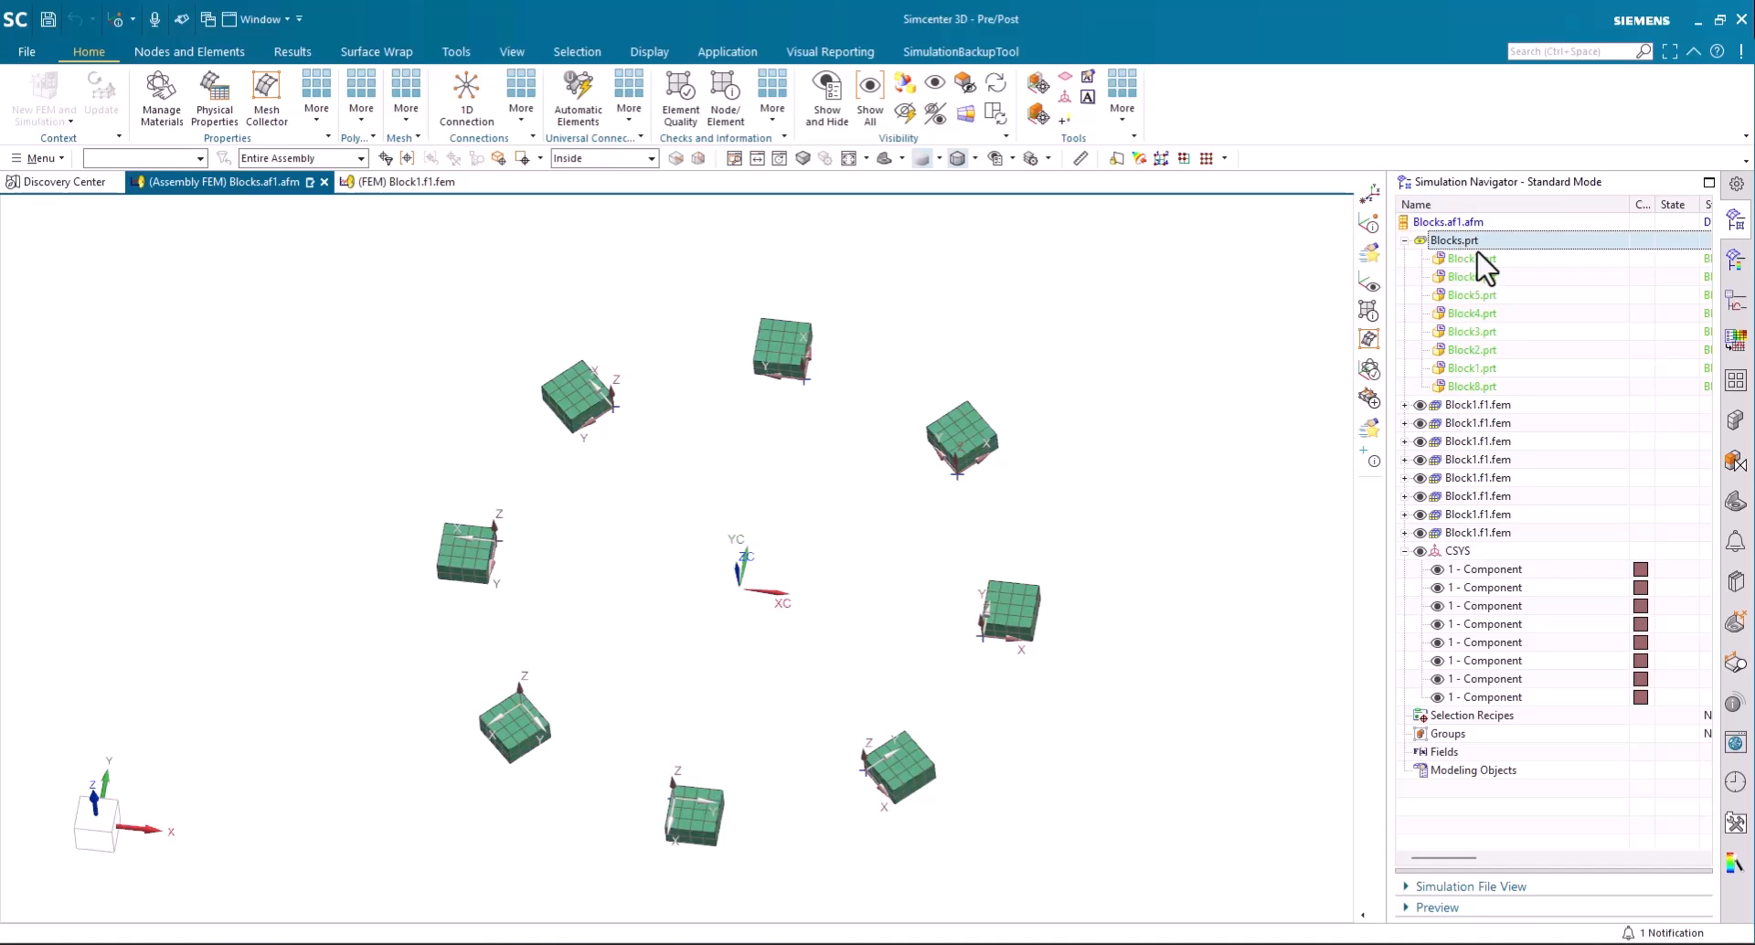
- Highlight the Block1.f1.fem components one after another to match each with its CAD part and block in the model, and clear the selection
{"action": "left_click", "coordinate": [1471, 410]}
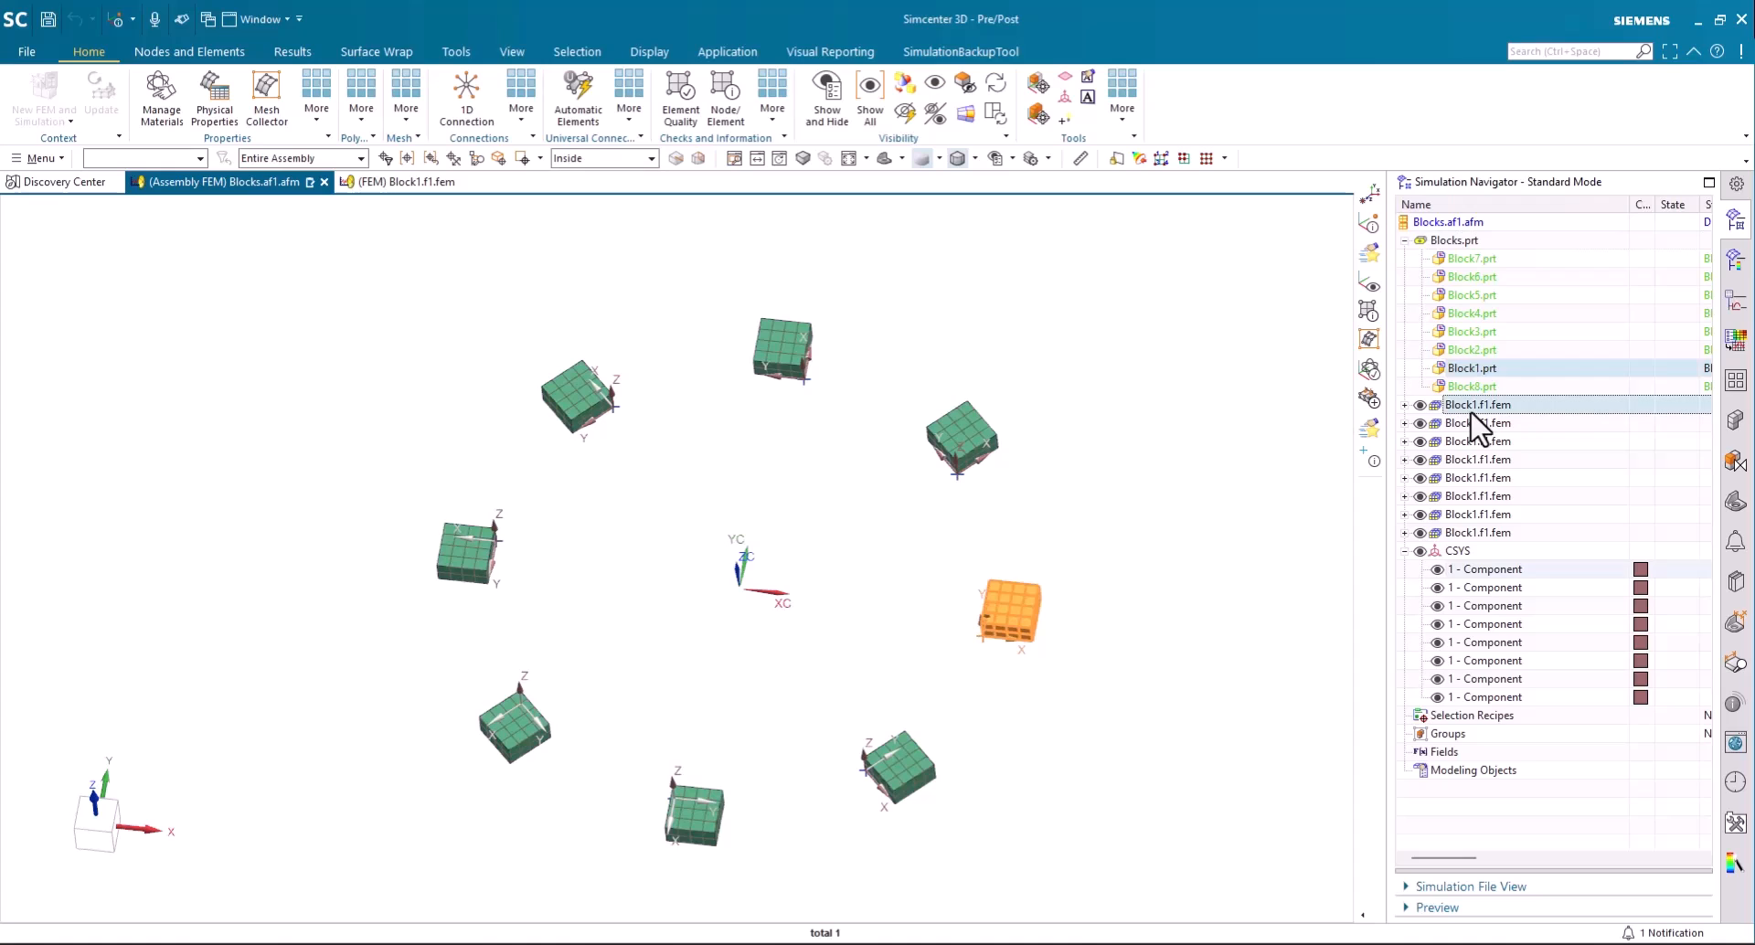
{"action": "left_click", "coordinate": [1471, 416]}
{"action": "key", "text": "Down"}
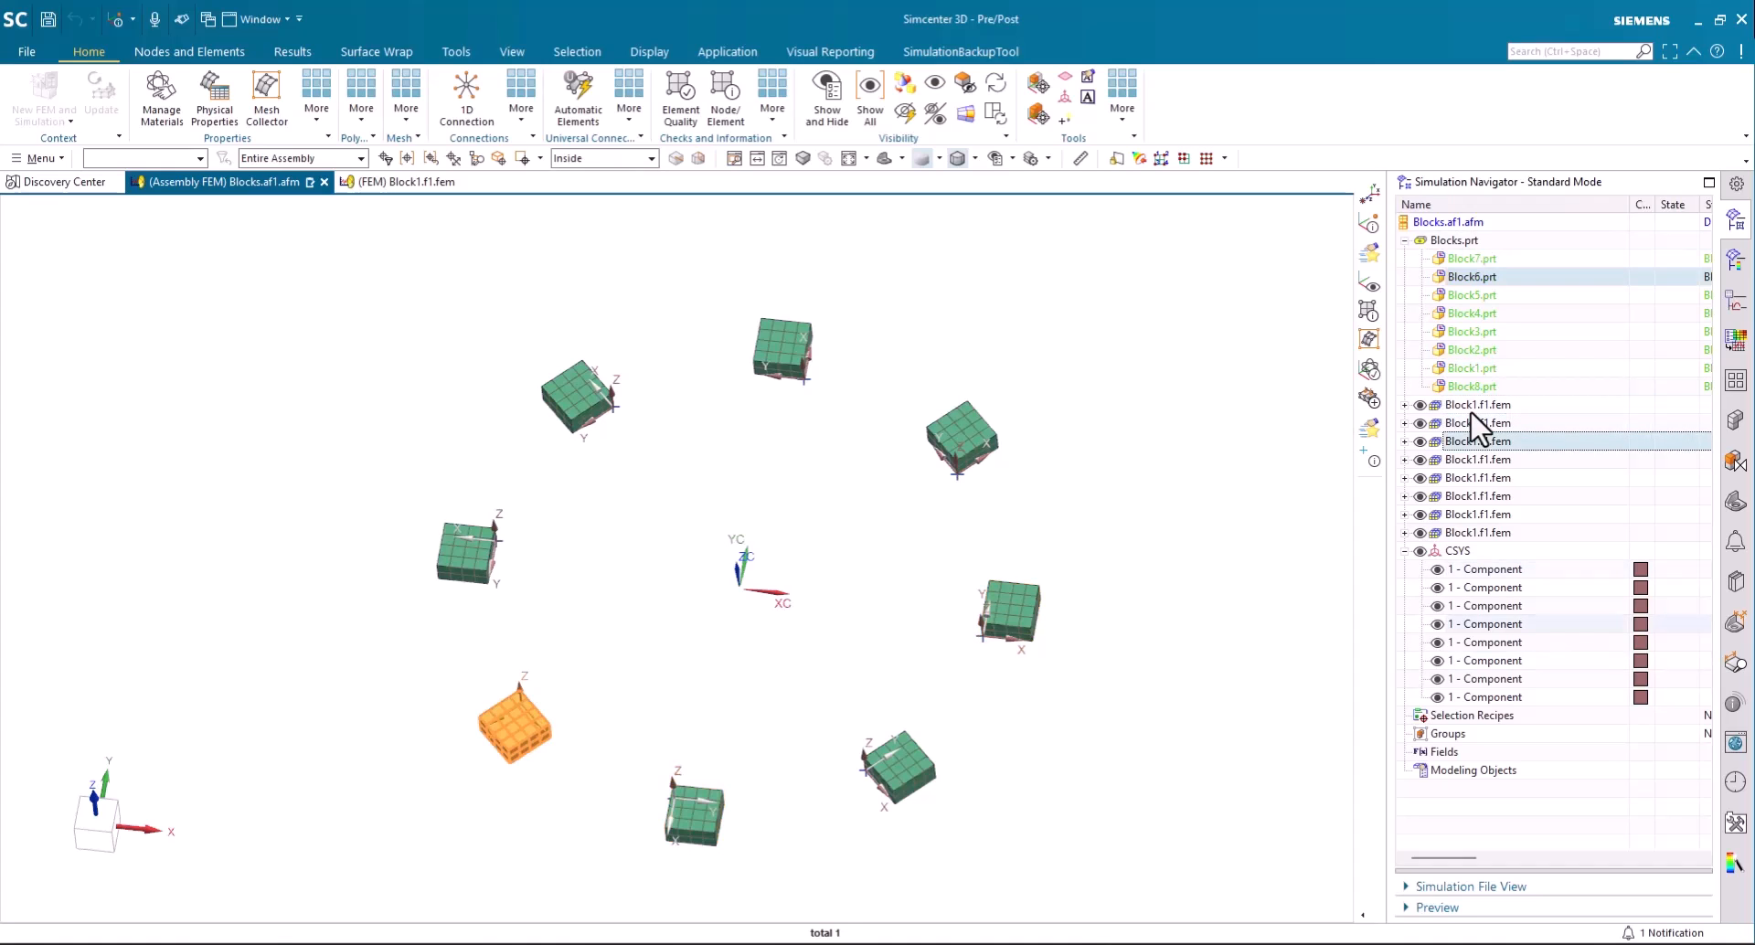
{"action": "key", "text": "Down"}
{"action": "key", "text": "Down"}
{"action": "key", "text": "Down"}
{"action": "key", "text": "Down"}
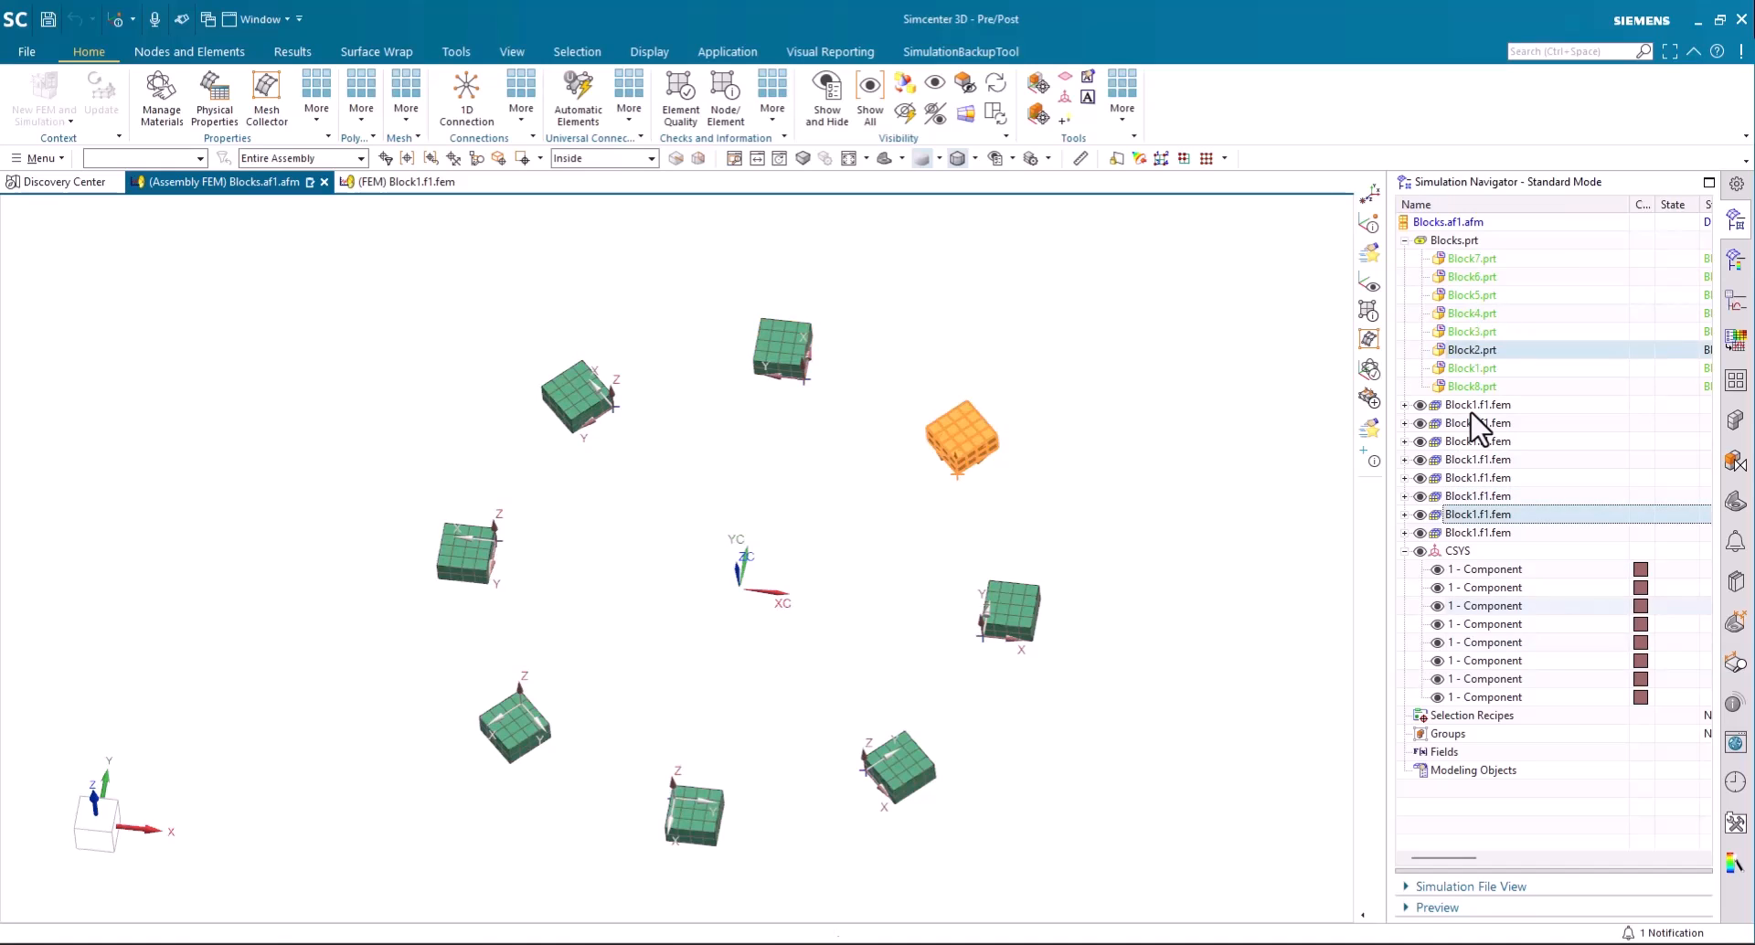
{"action": "key", "text": "Down"}
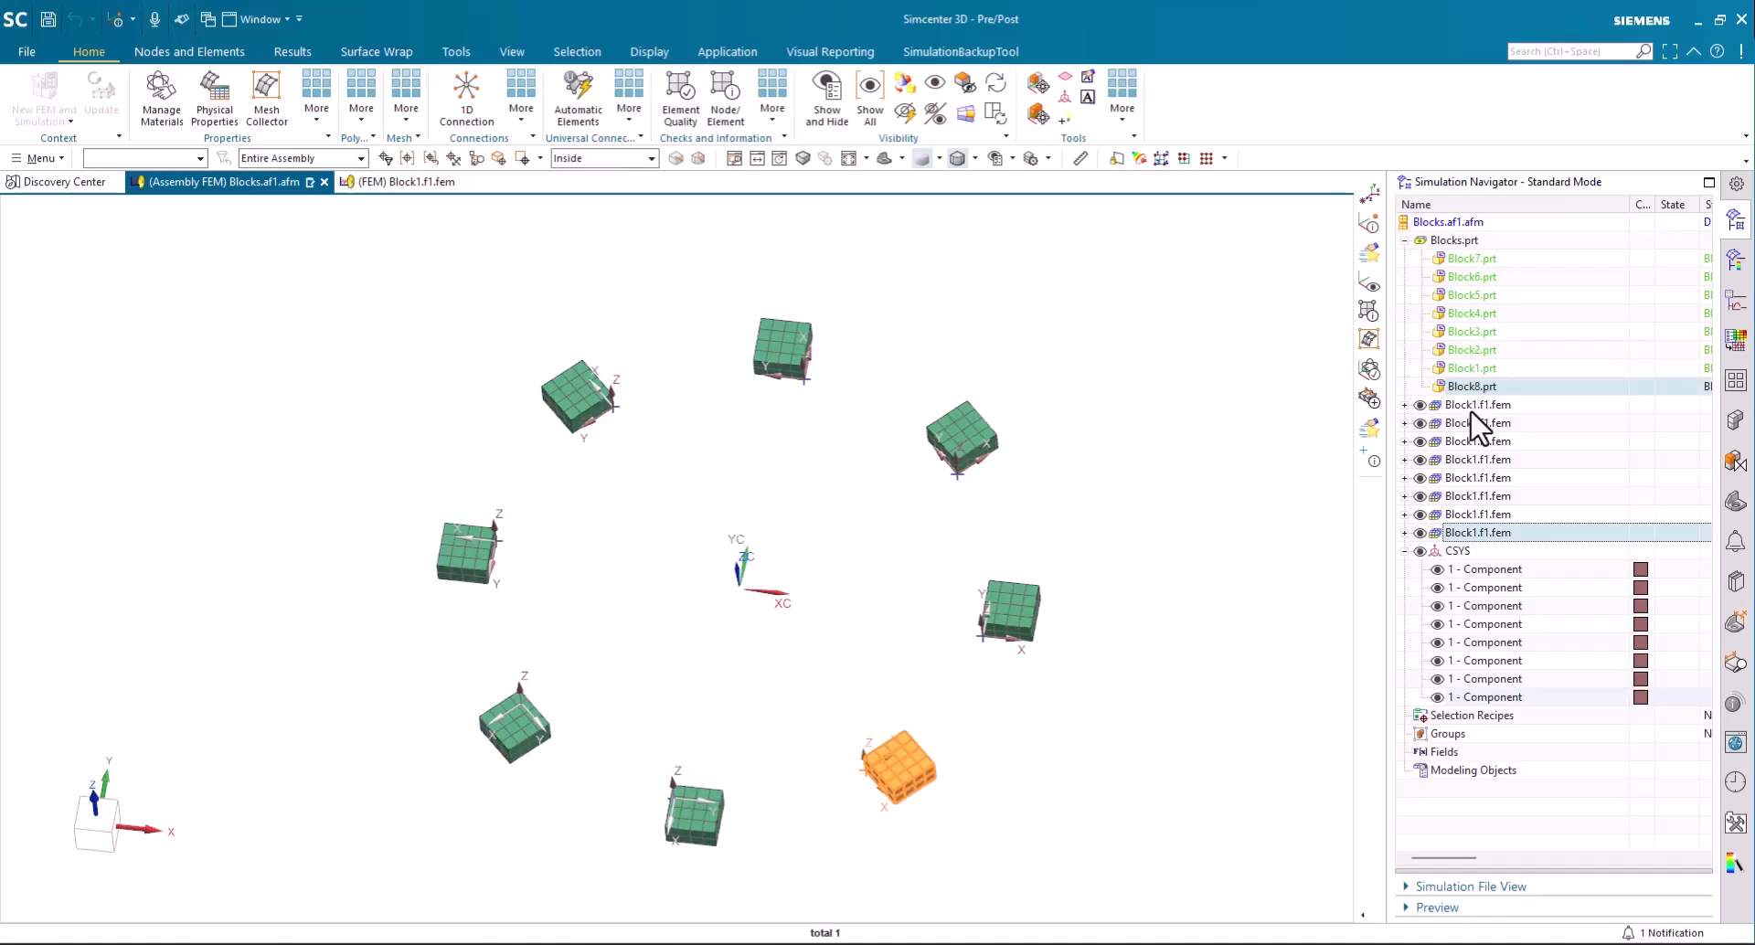
{"action": "left_click", "coordinate": [1470, 410]}
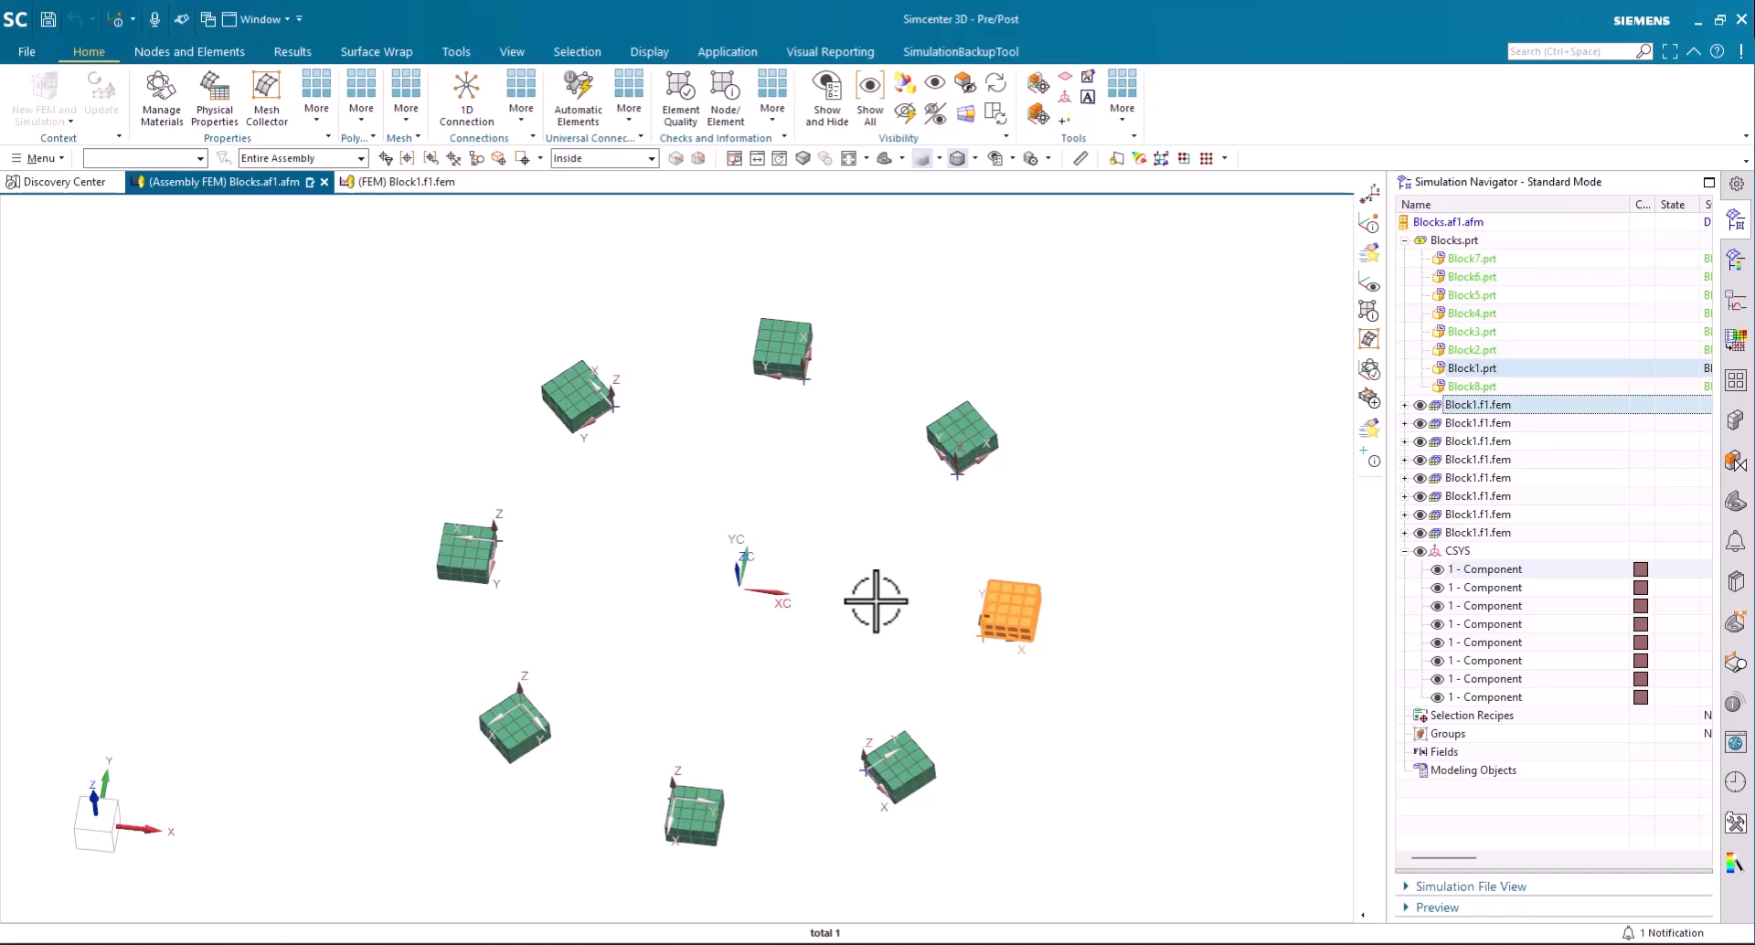
{"action": "key", "text": "Escape"}
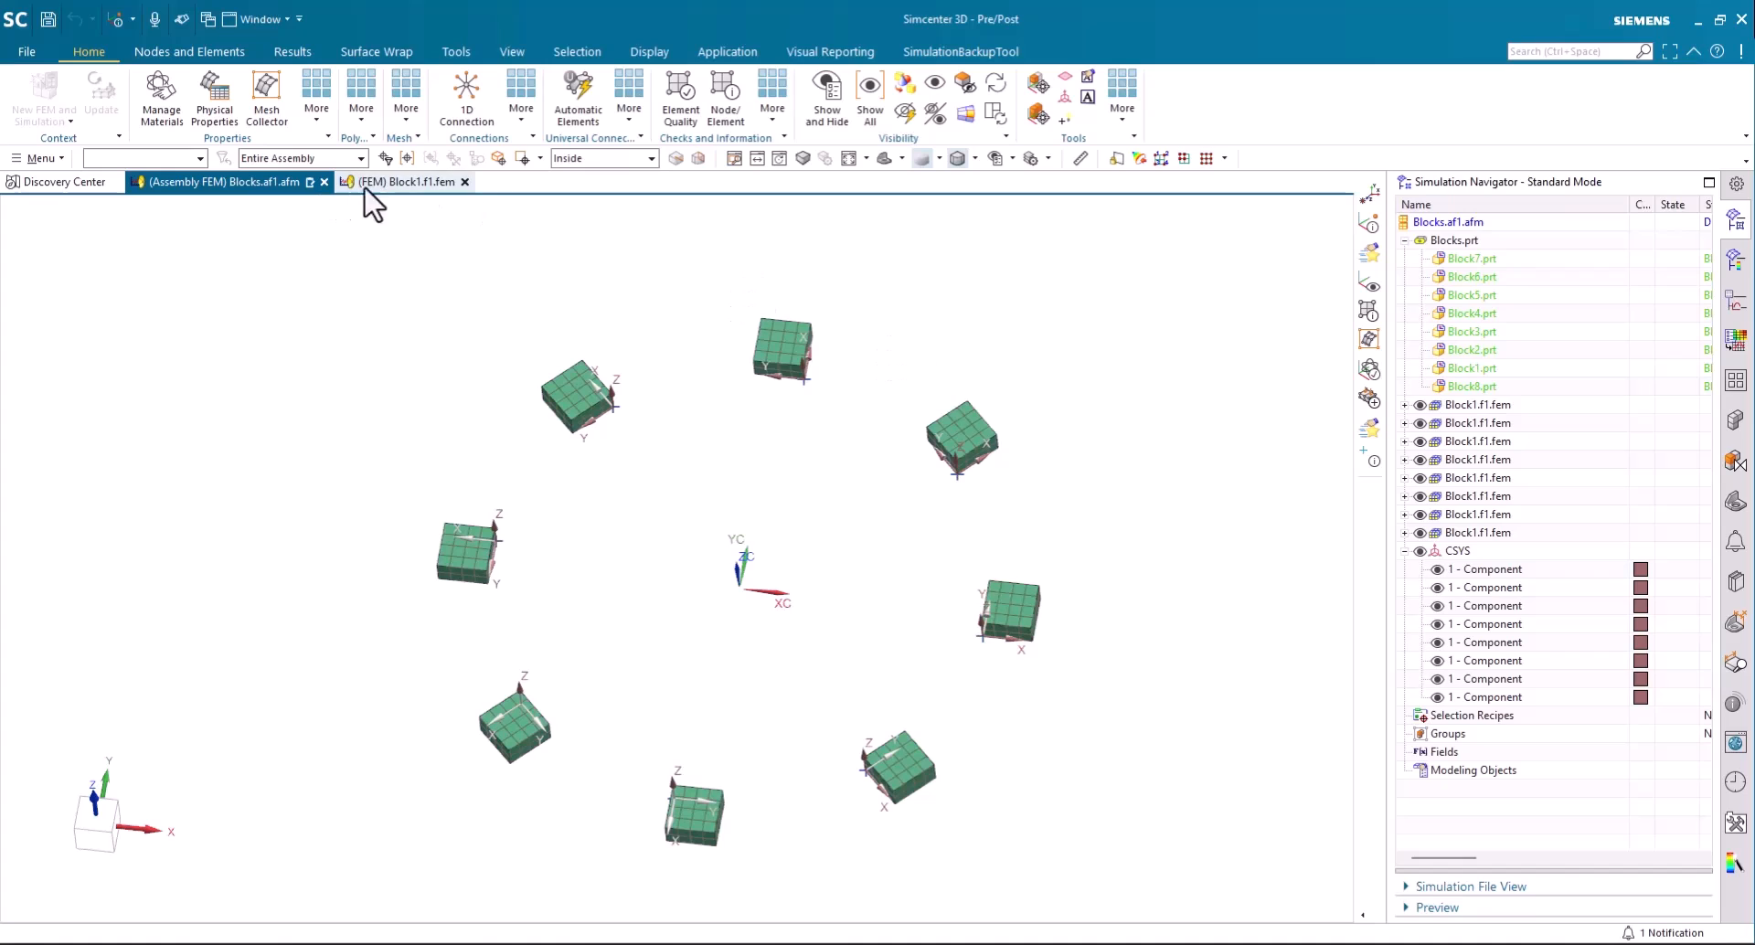
- Switch to the Block1.f1.fem component model and highlight its Component coordinate system on the block
{"action": "left_click", "coordinate": [395, 196]}
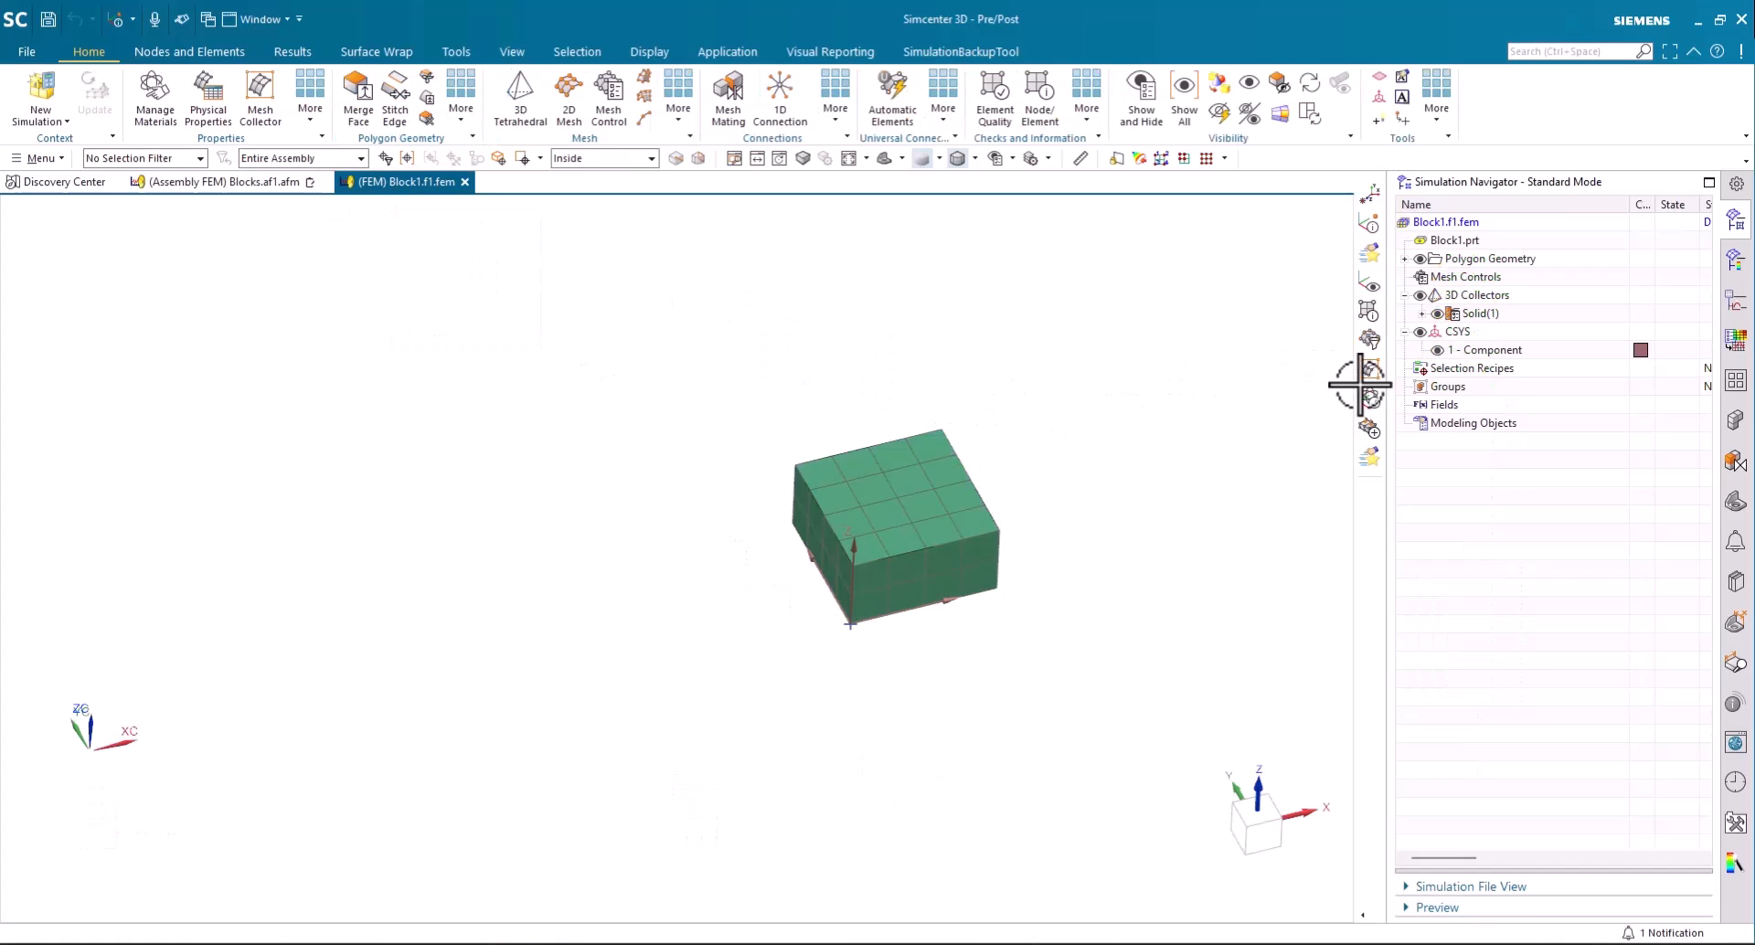
{"action": "left_click", "coordinate": [1498, 357]}
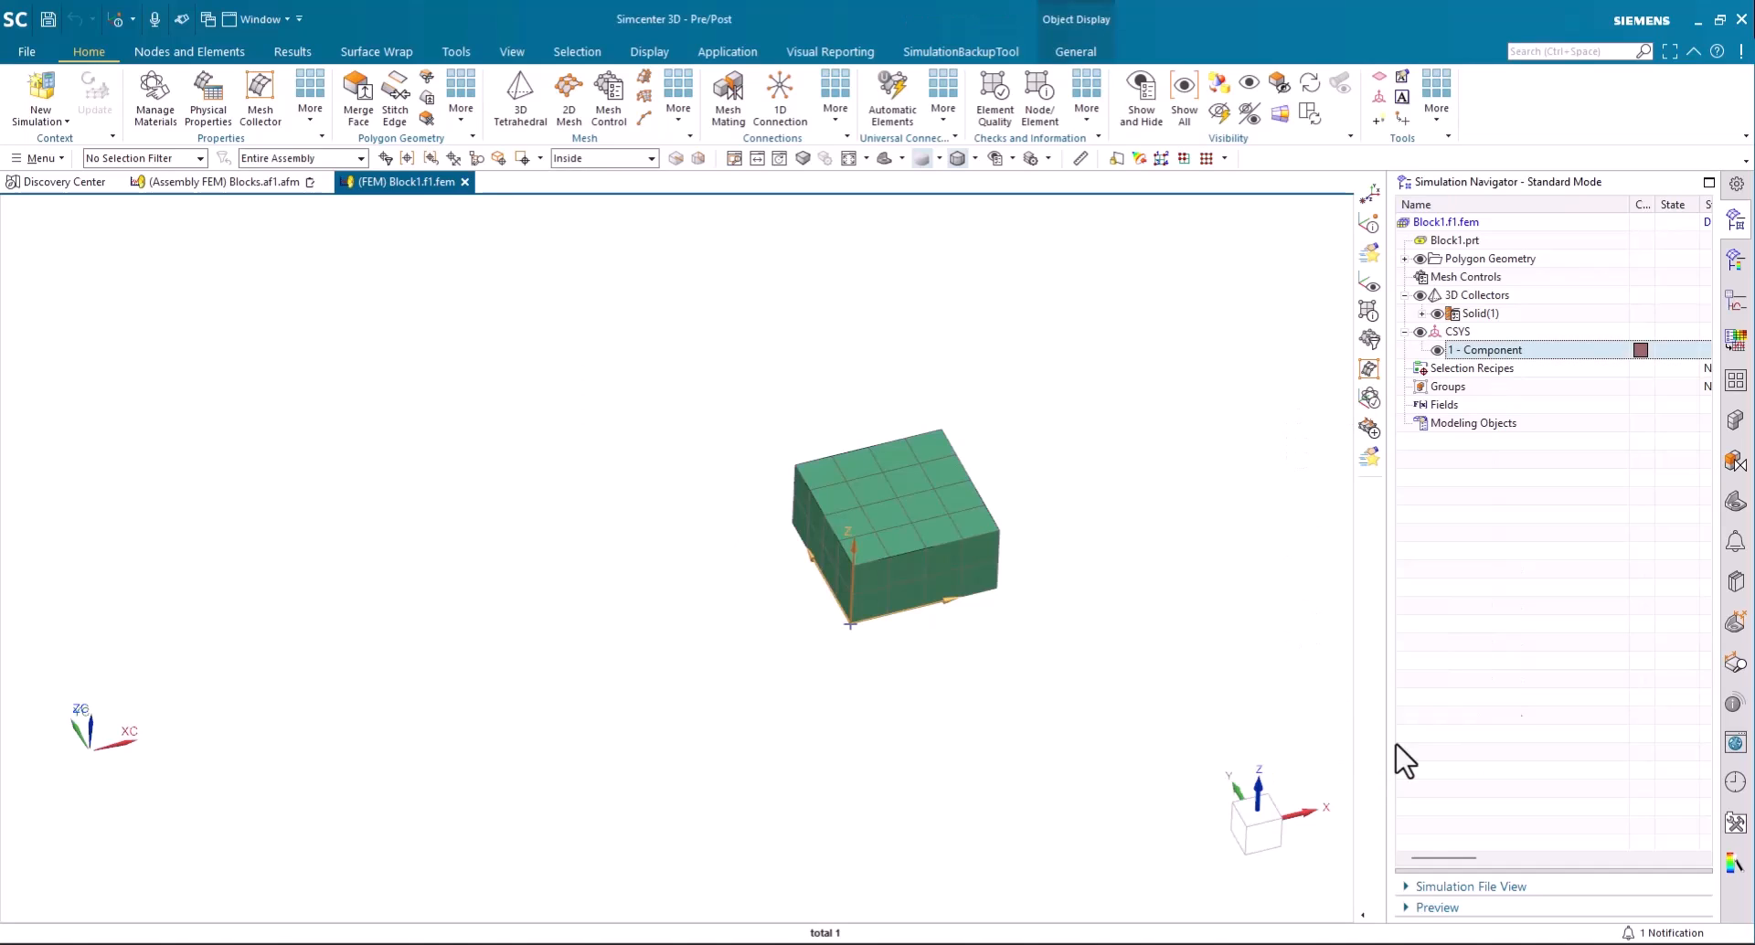
{"action": "left_click", "coordinate": [1632, 639]}
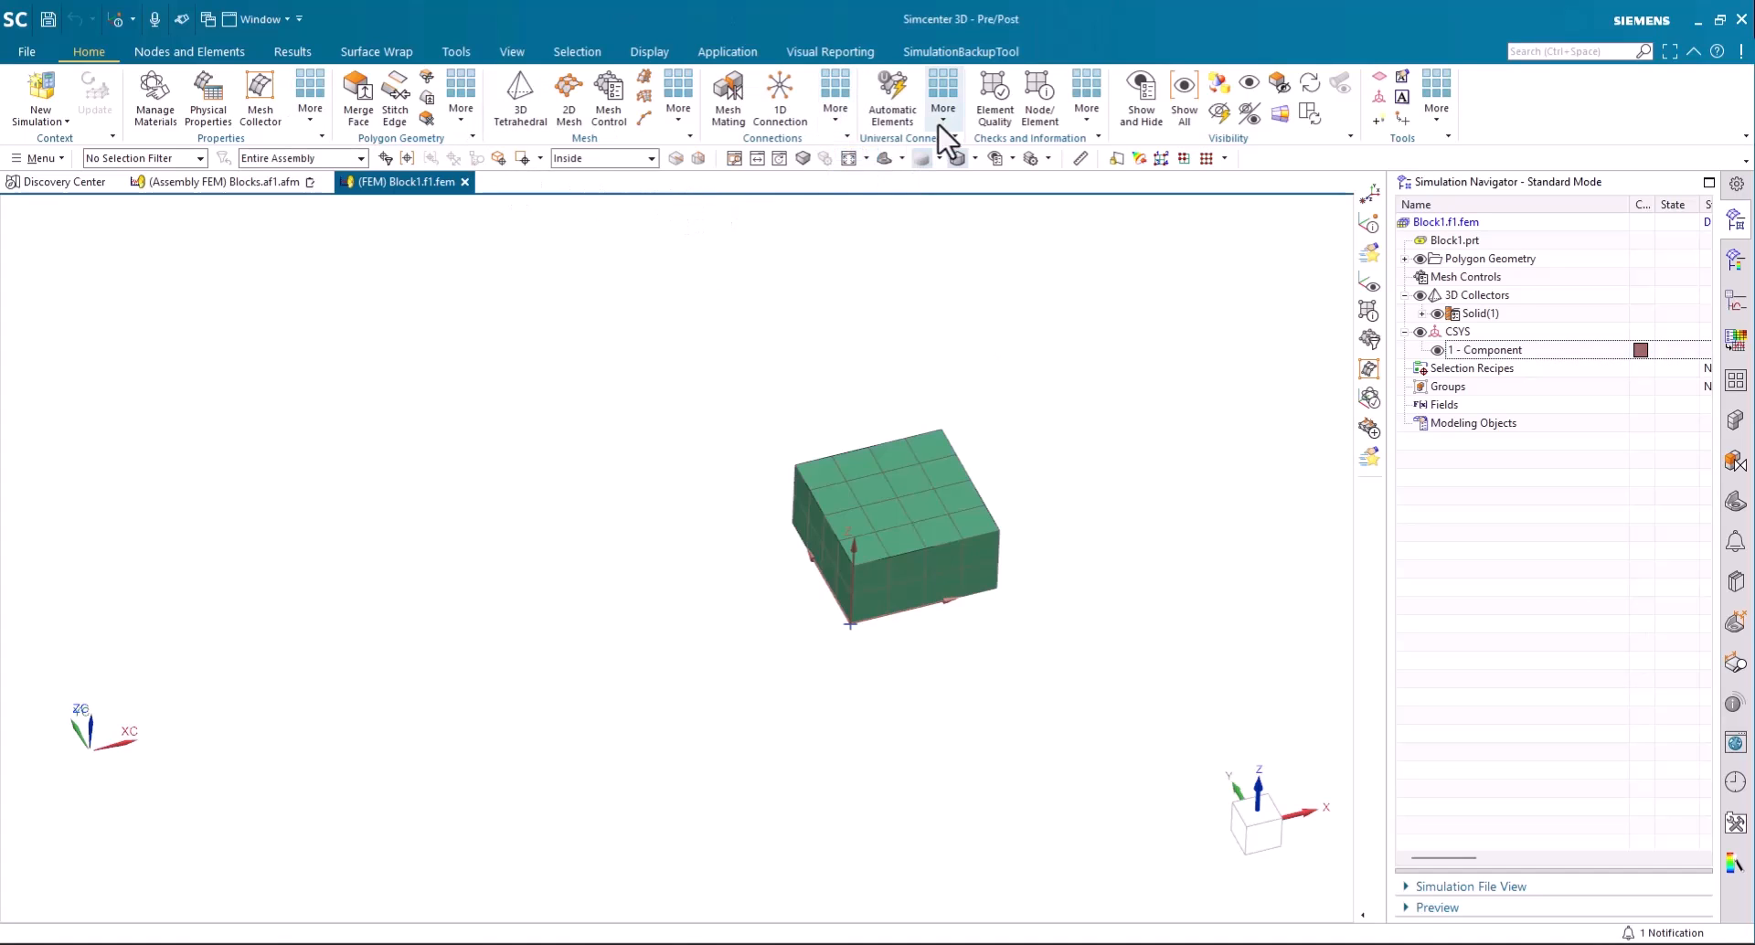
- Identify the nodes that use the block's Component coordinate system as displacement CSYS, with node highlighting
{"action": "left_click", "coordinate": [1077, 115]}
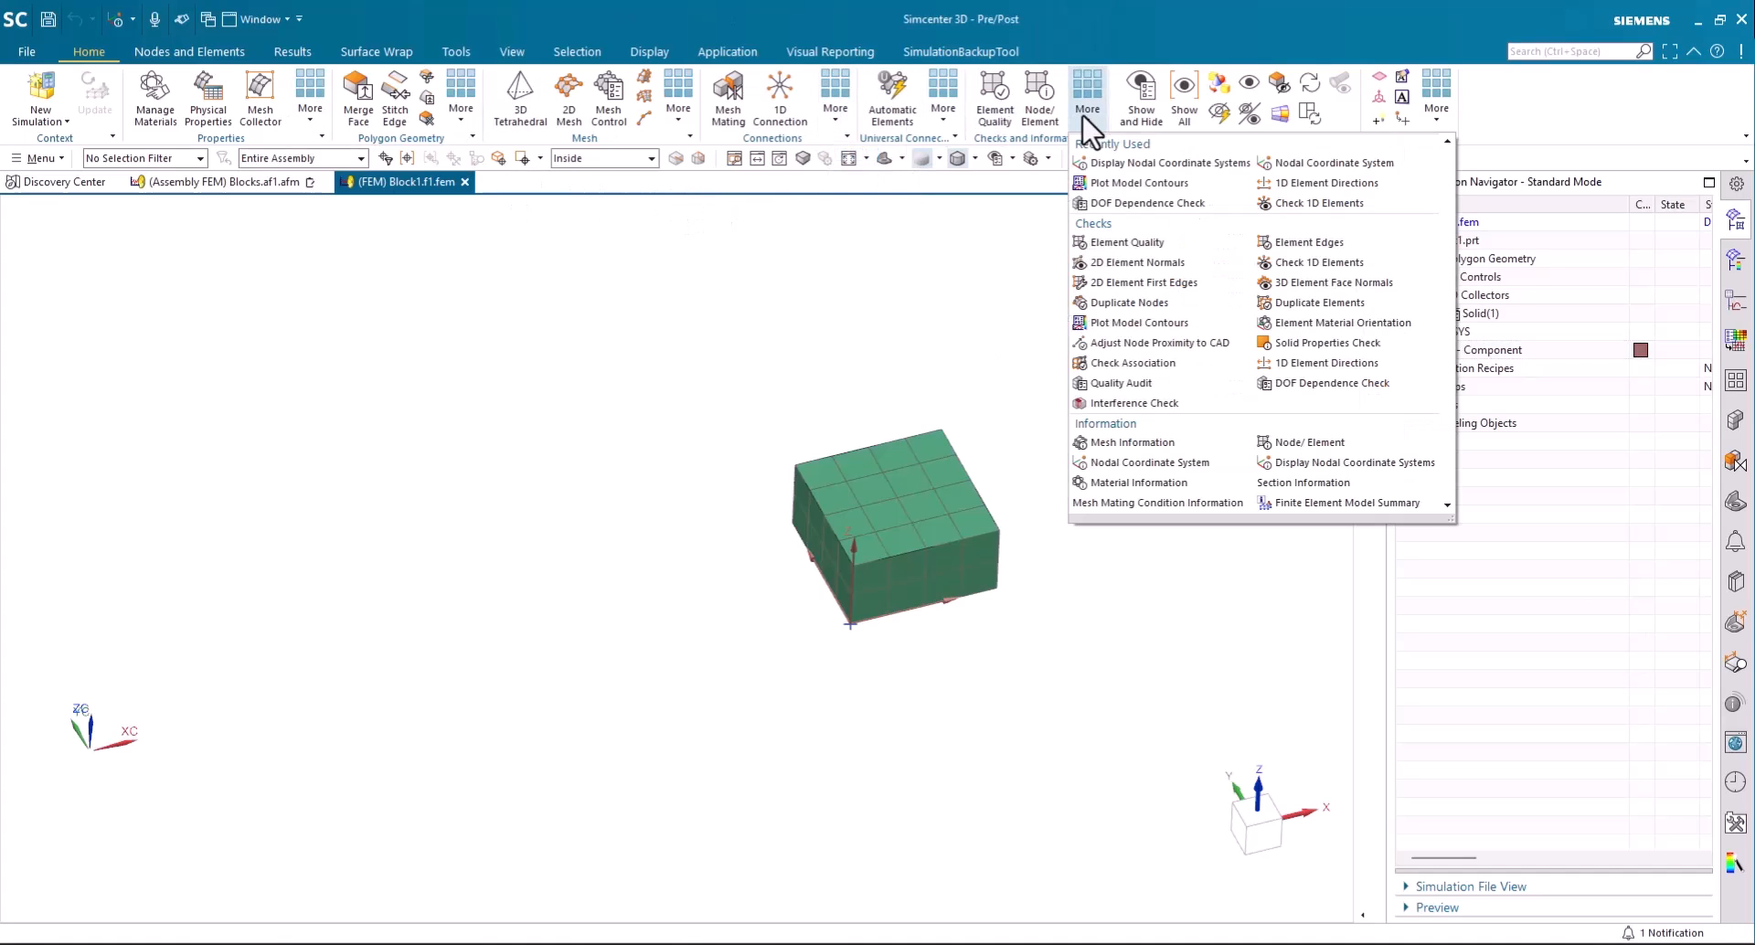
{"action": "left_click", "coordinate": [1312, 165]}
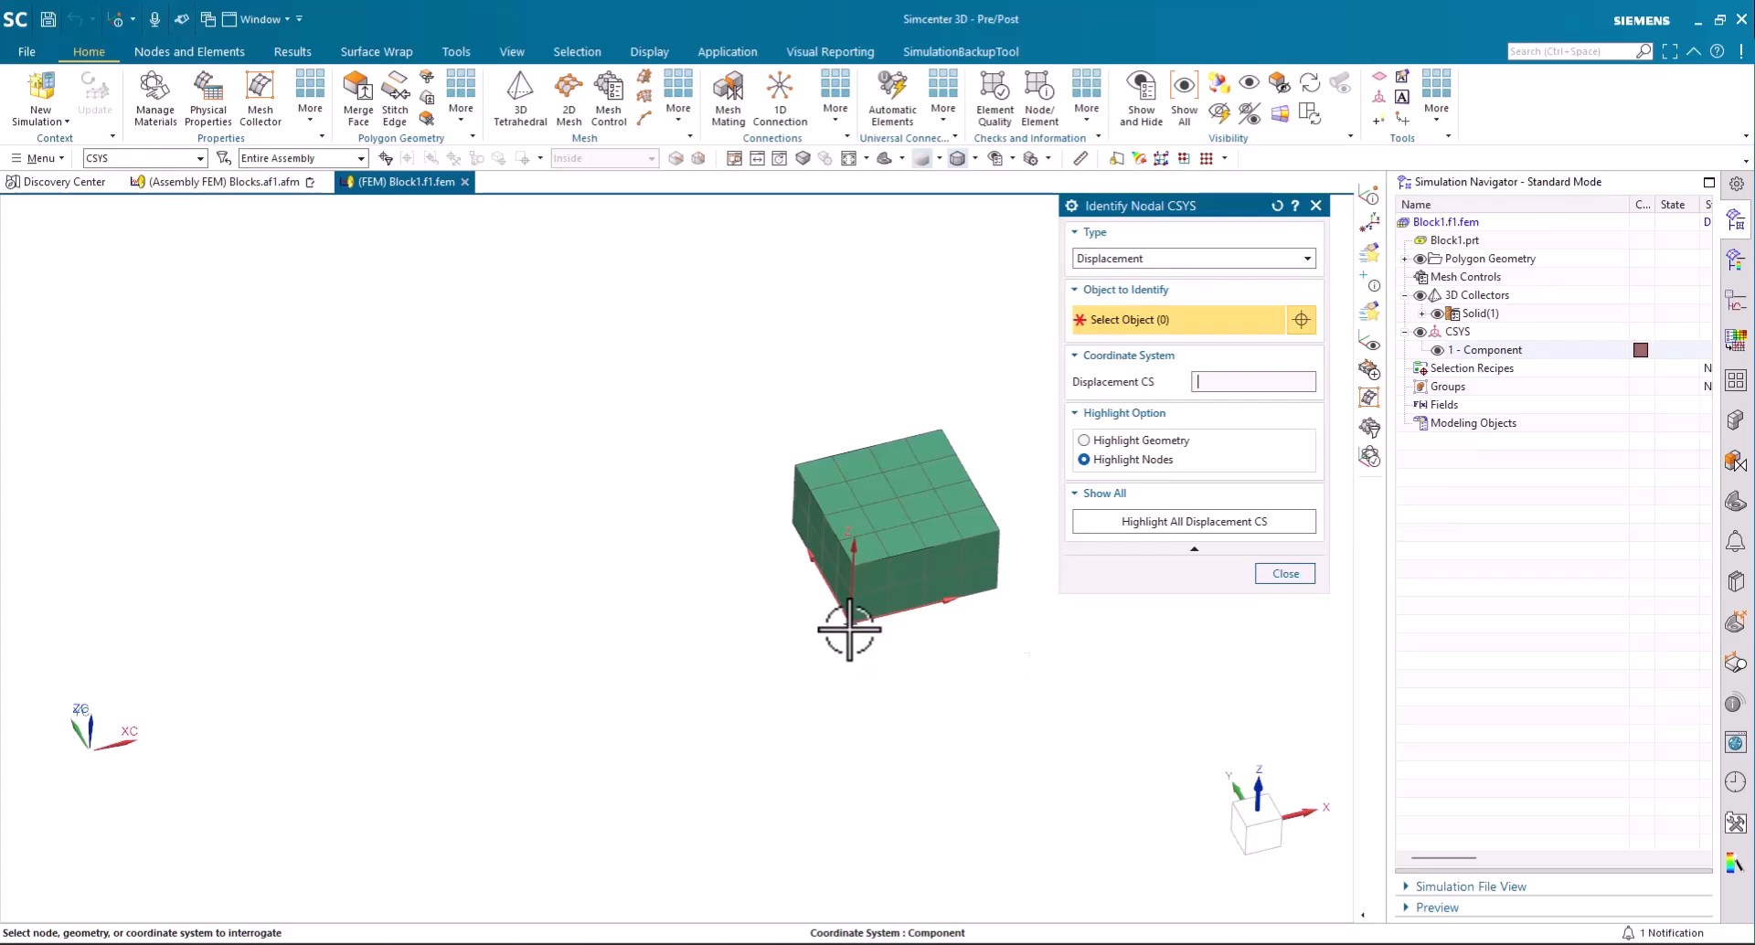
{"action": "left_click", "coordinate": [848, 626]}
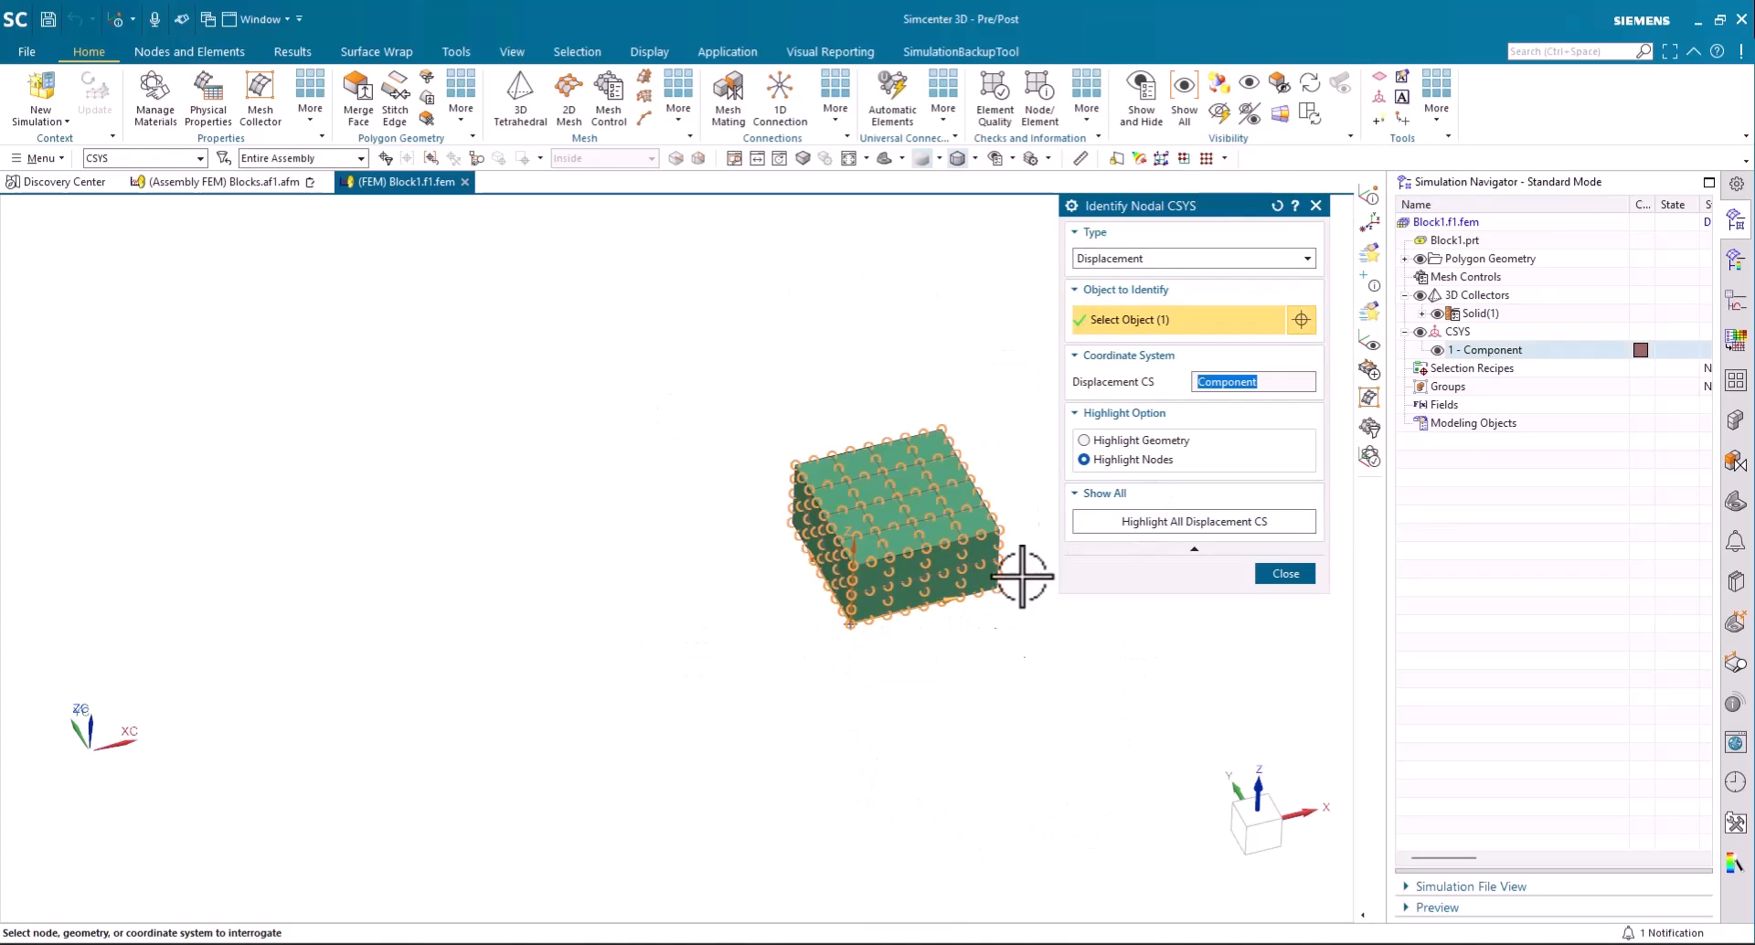
- Identify the nodes that use the Component coordinate system as reference CSYS, and close the nodal CSYS check
{"action": "left_click", "coordinate": [1112, 259]}
{"action": "left_click", "coordinate": [1111, 294]}
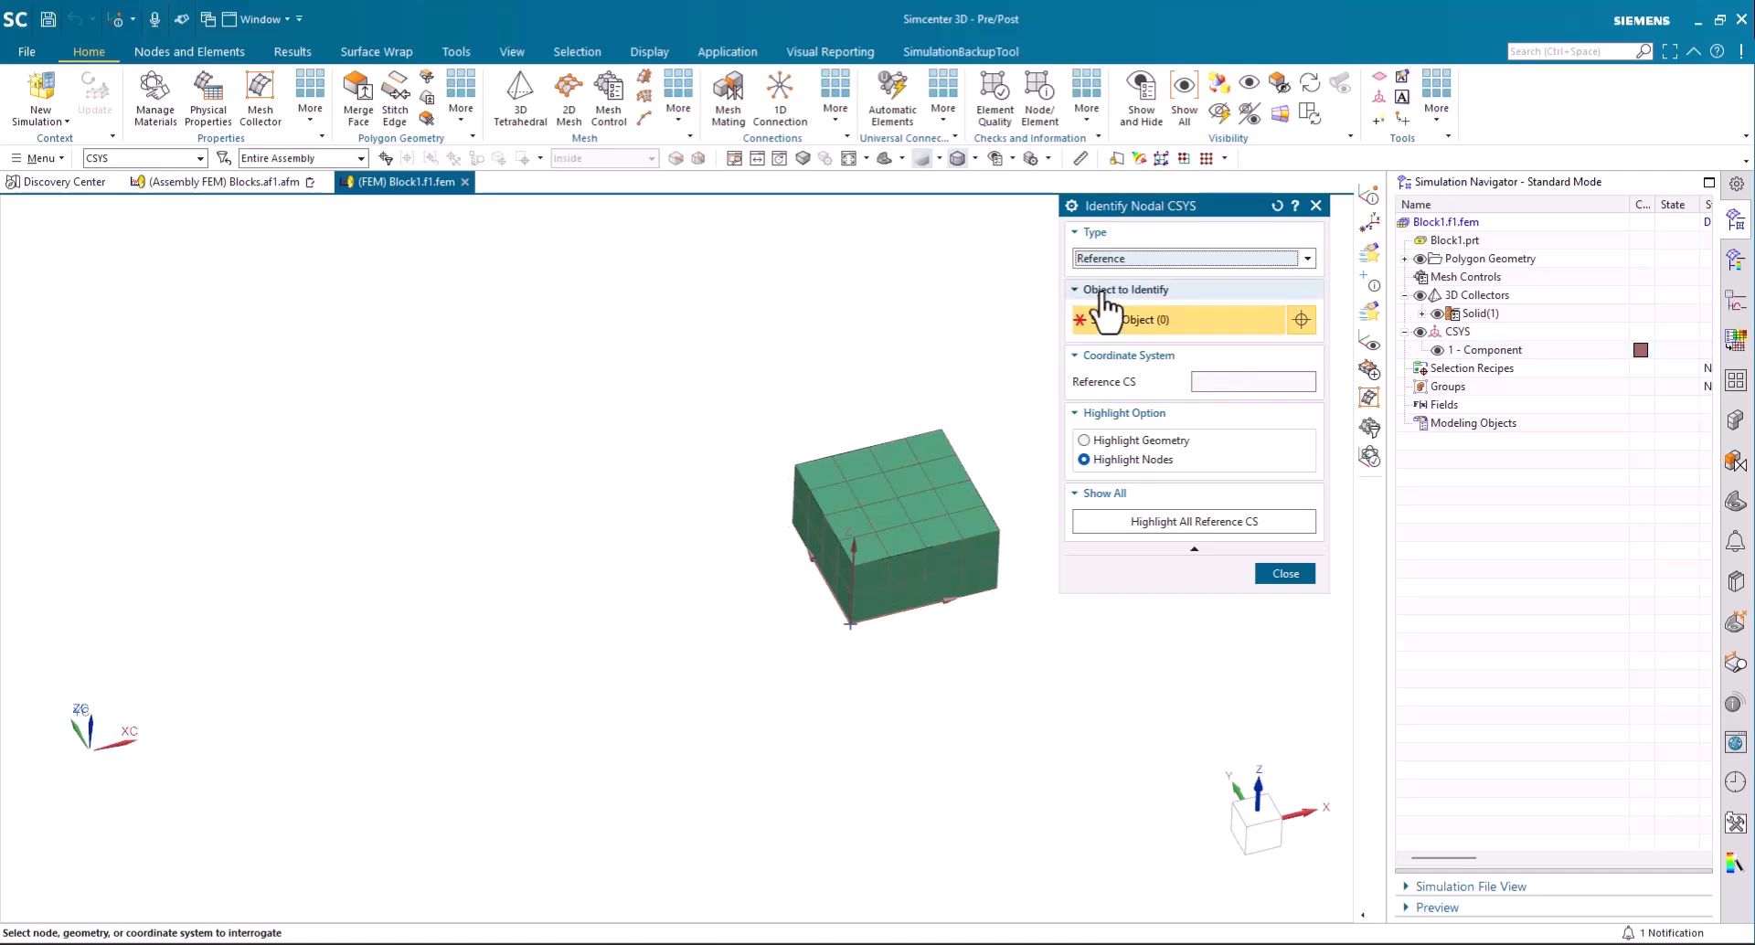
{"action": "left_click", "coordinate": [846, 627]}
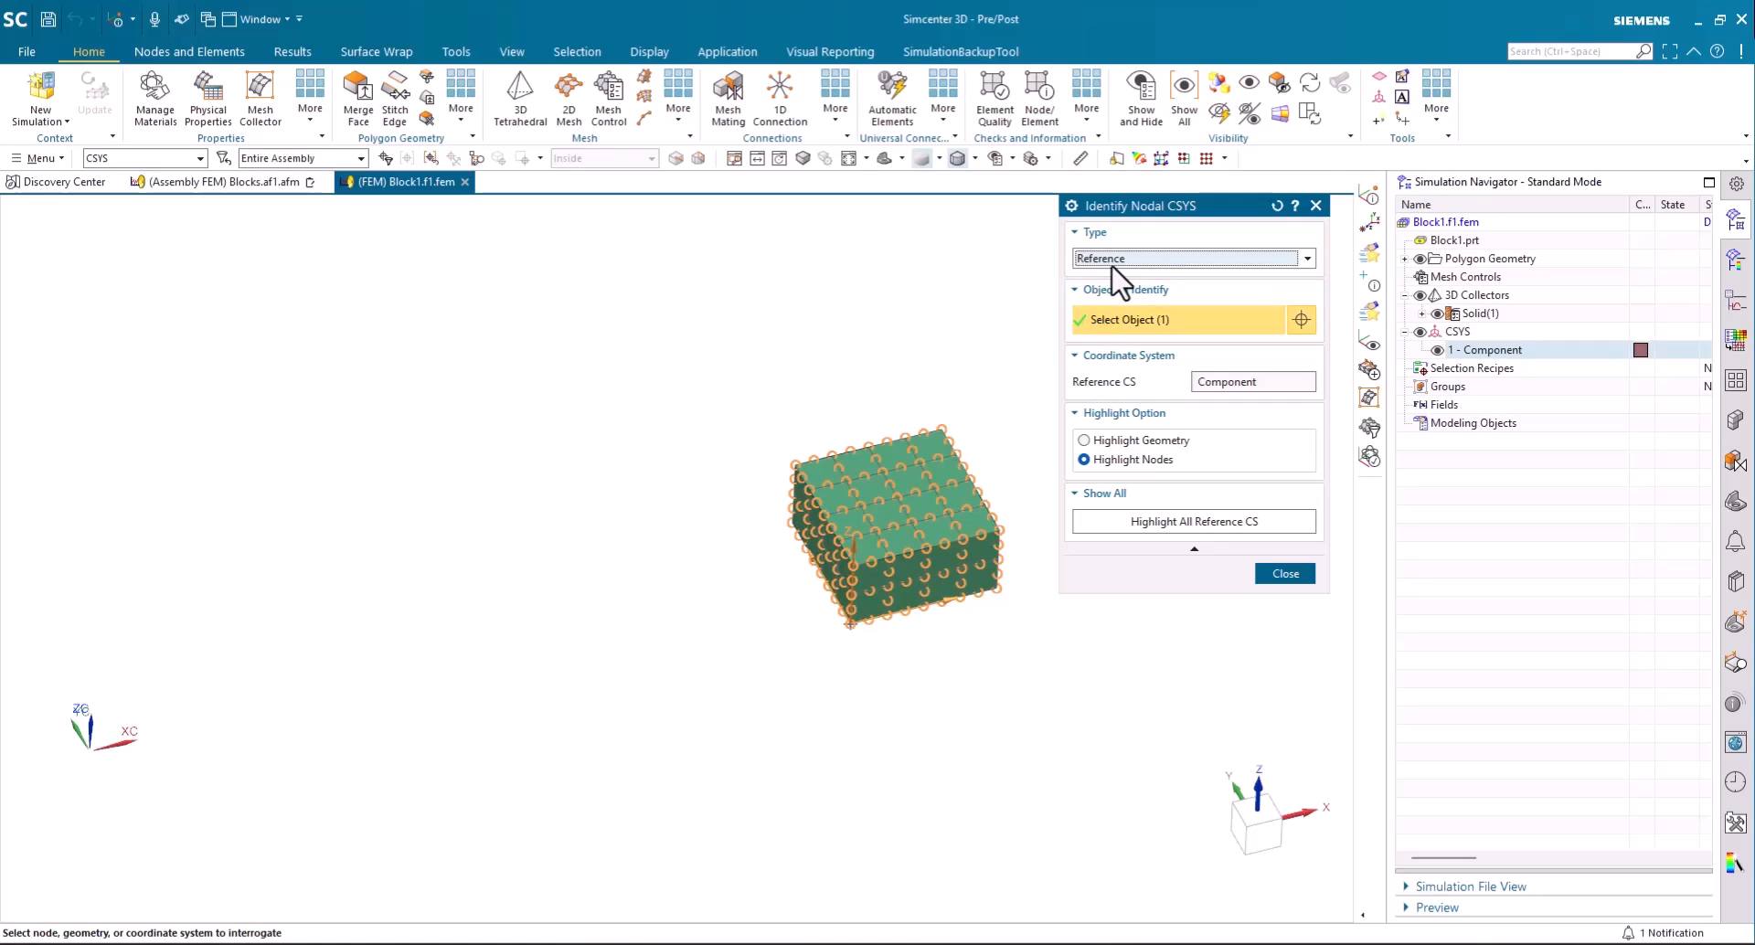
{"action": "left_click", "coordinate": [1291, 576]}
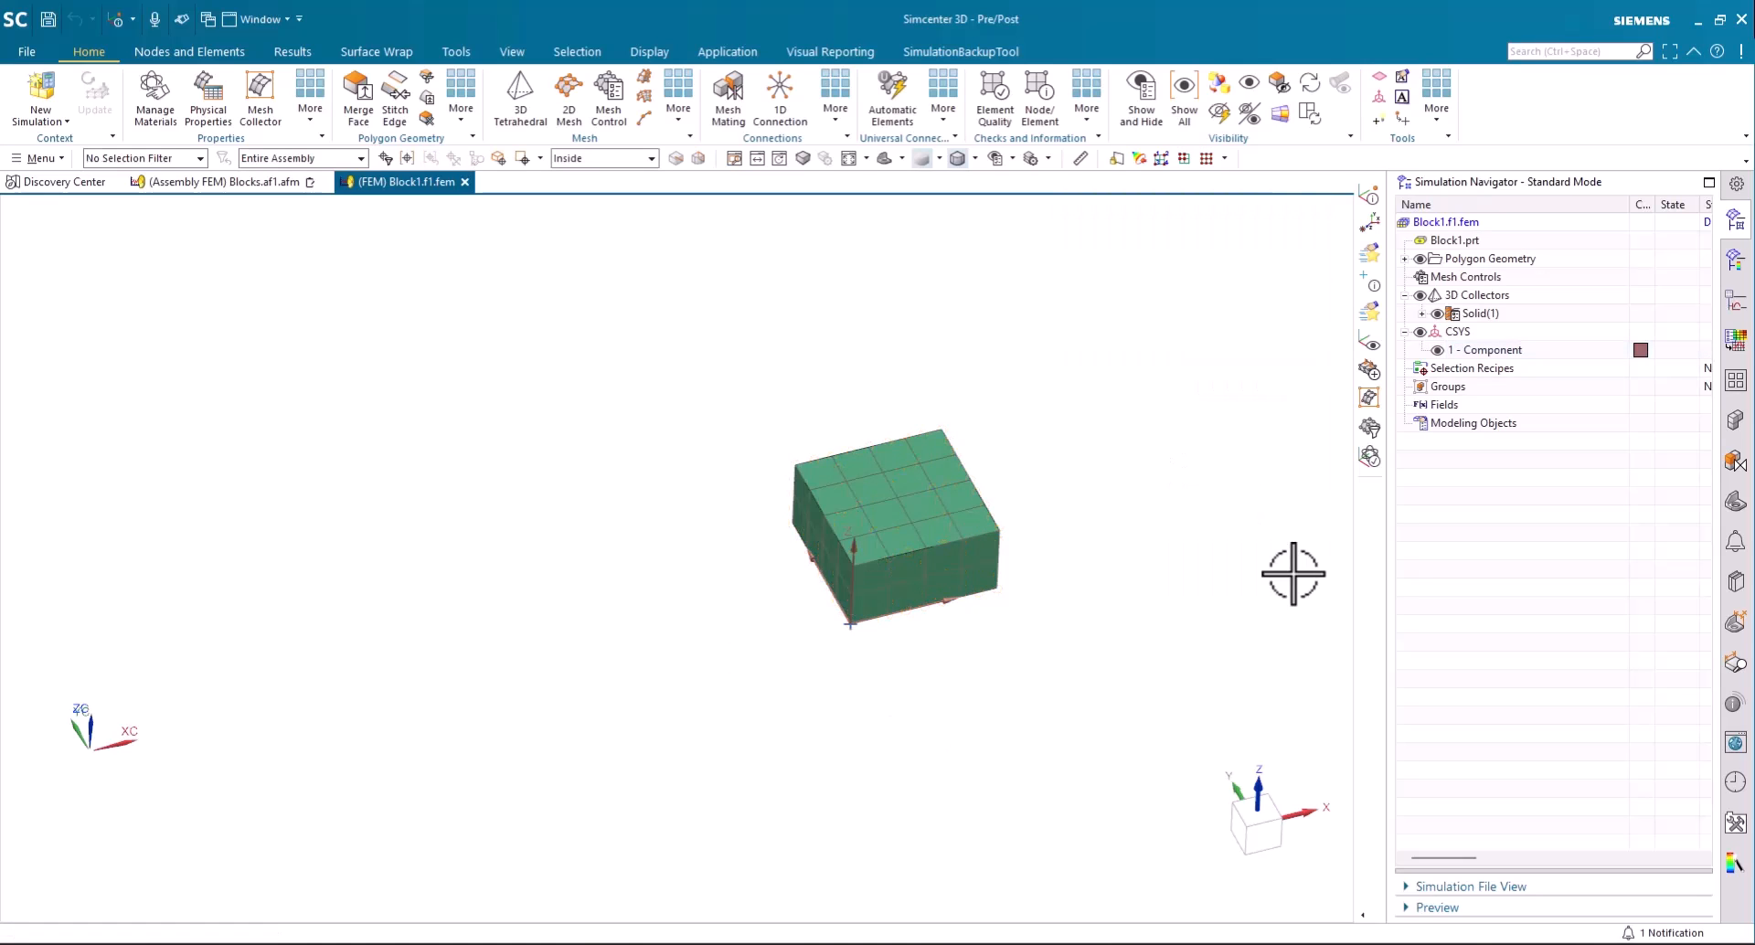
- Return to the Blocks.af1.afm assembly FEM and highlight its Component coordinate systems one by one to locate each on its block
{"action": "left_click", "coordinate": [212, 182]}
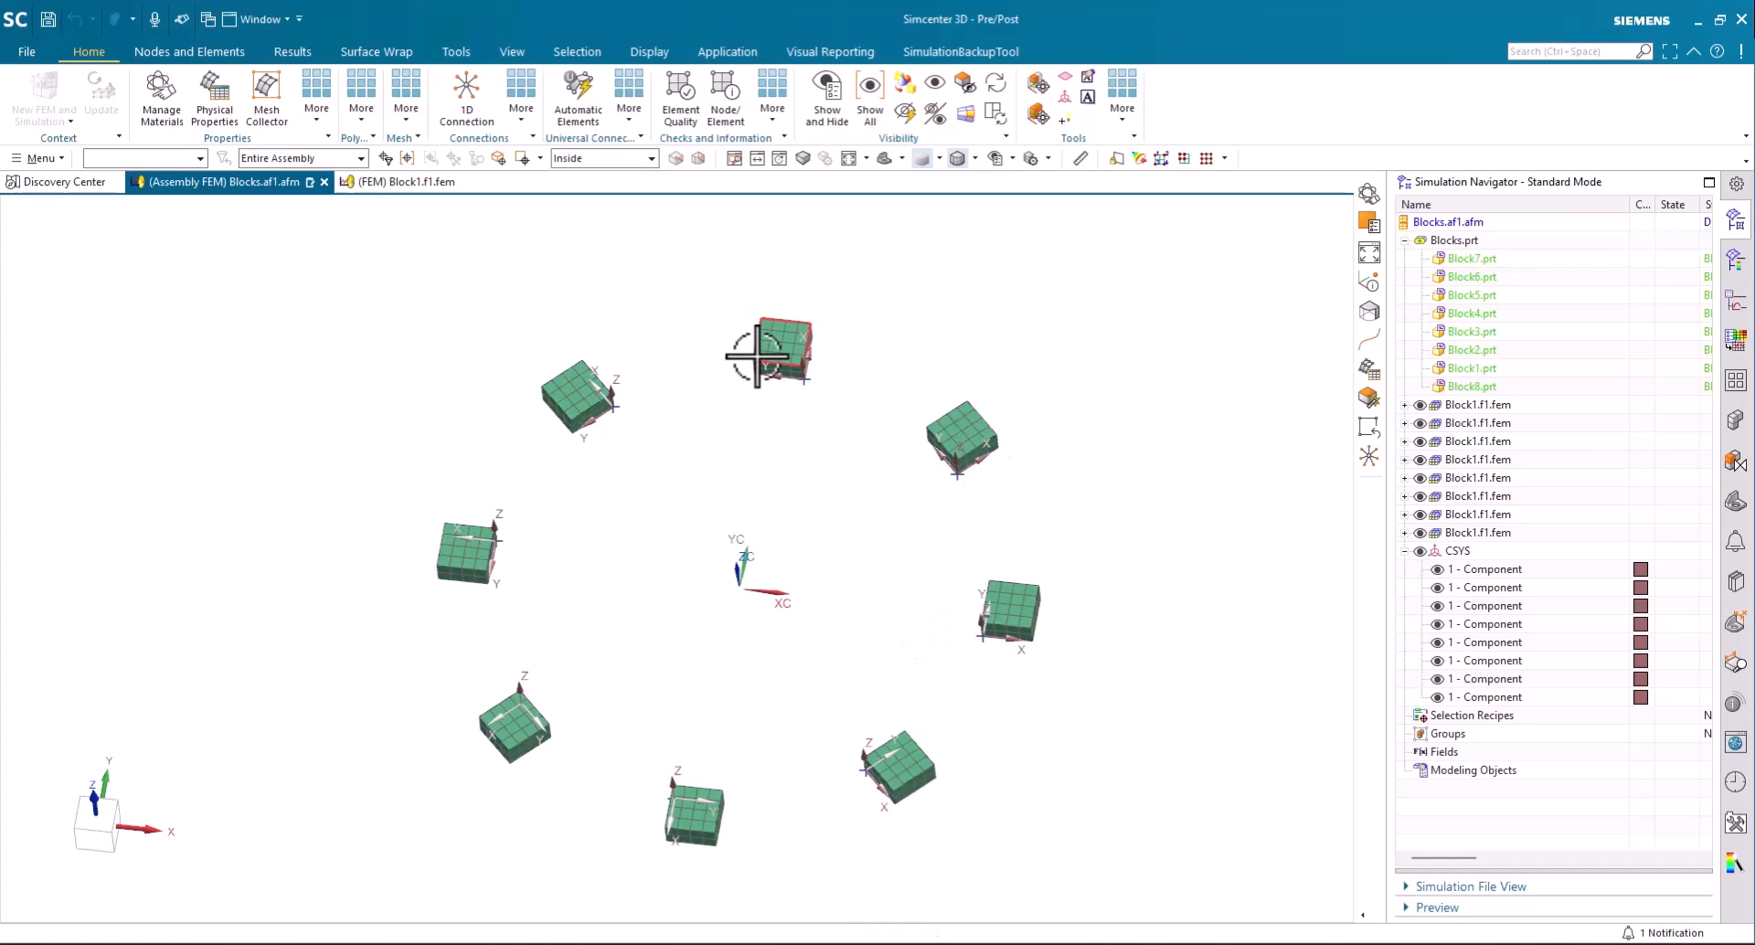
{"action": "left_click", "coordinate": [1521, 570]}
{"action": "key", "text": "Down"}
{"action": "key", "text": "Down"}
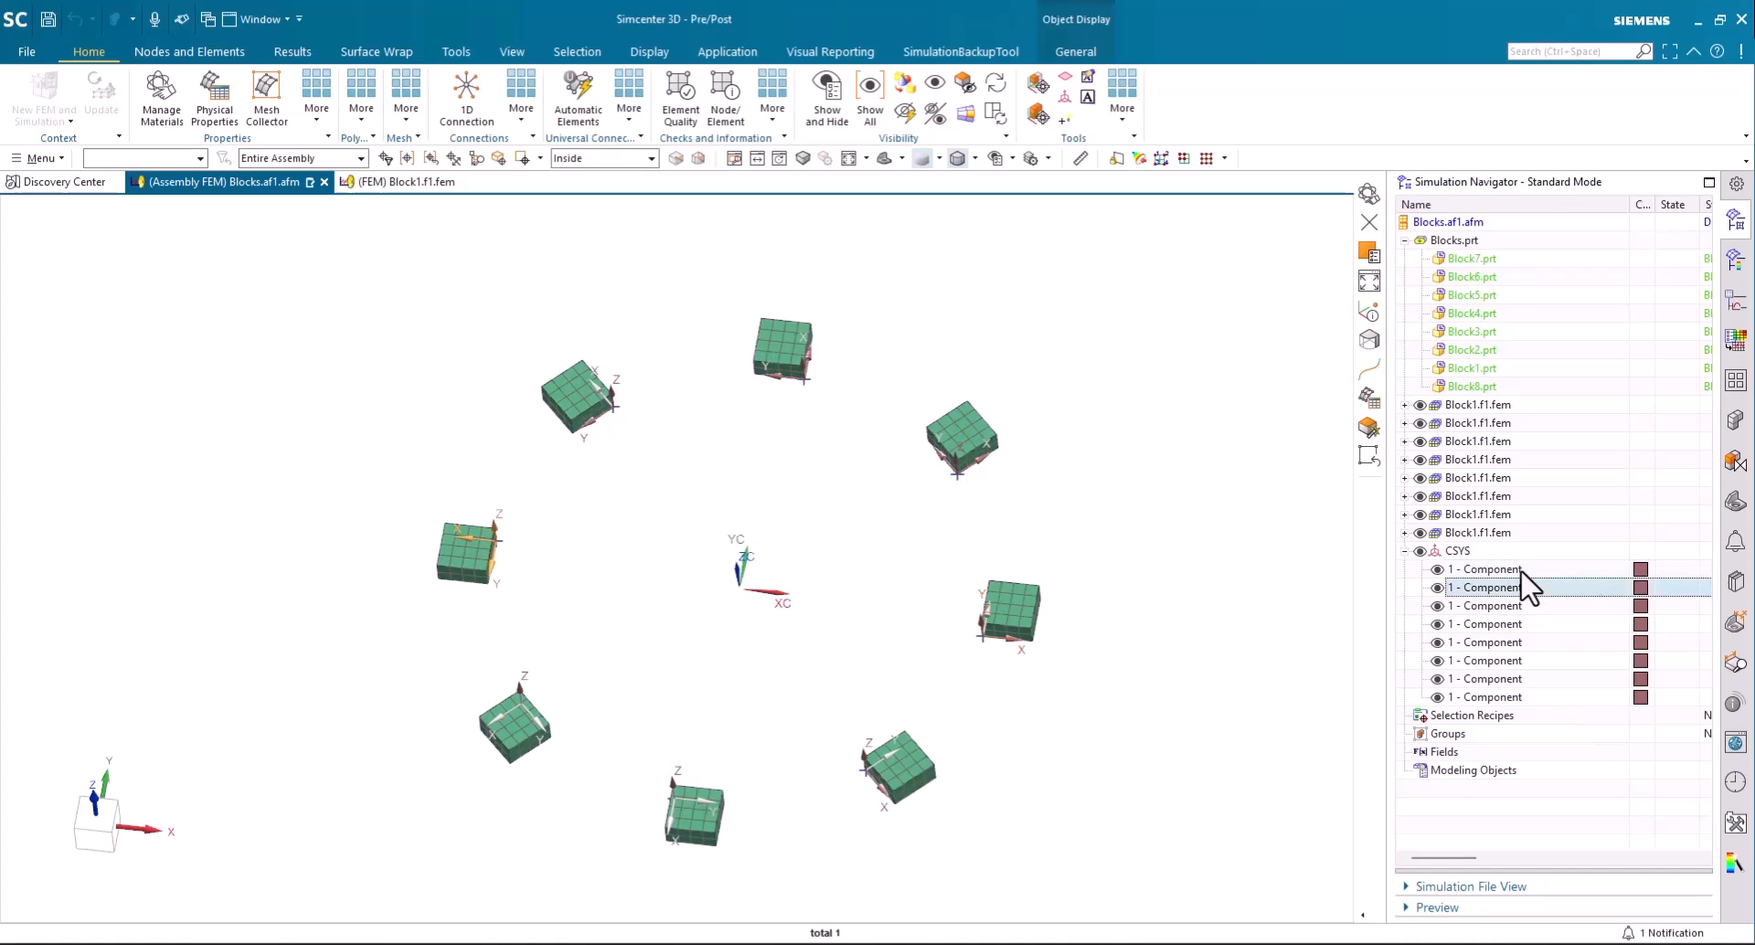
{"action": "key", "text": "Down"}
{"action": "key", "text": "Down"}
{"action": "key", "text": "Down"}
{"action": "key", "text": "Down"}
{"action": "key", "text": "Down"}
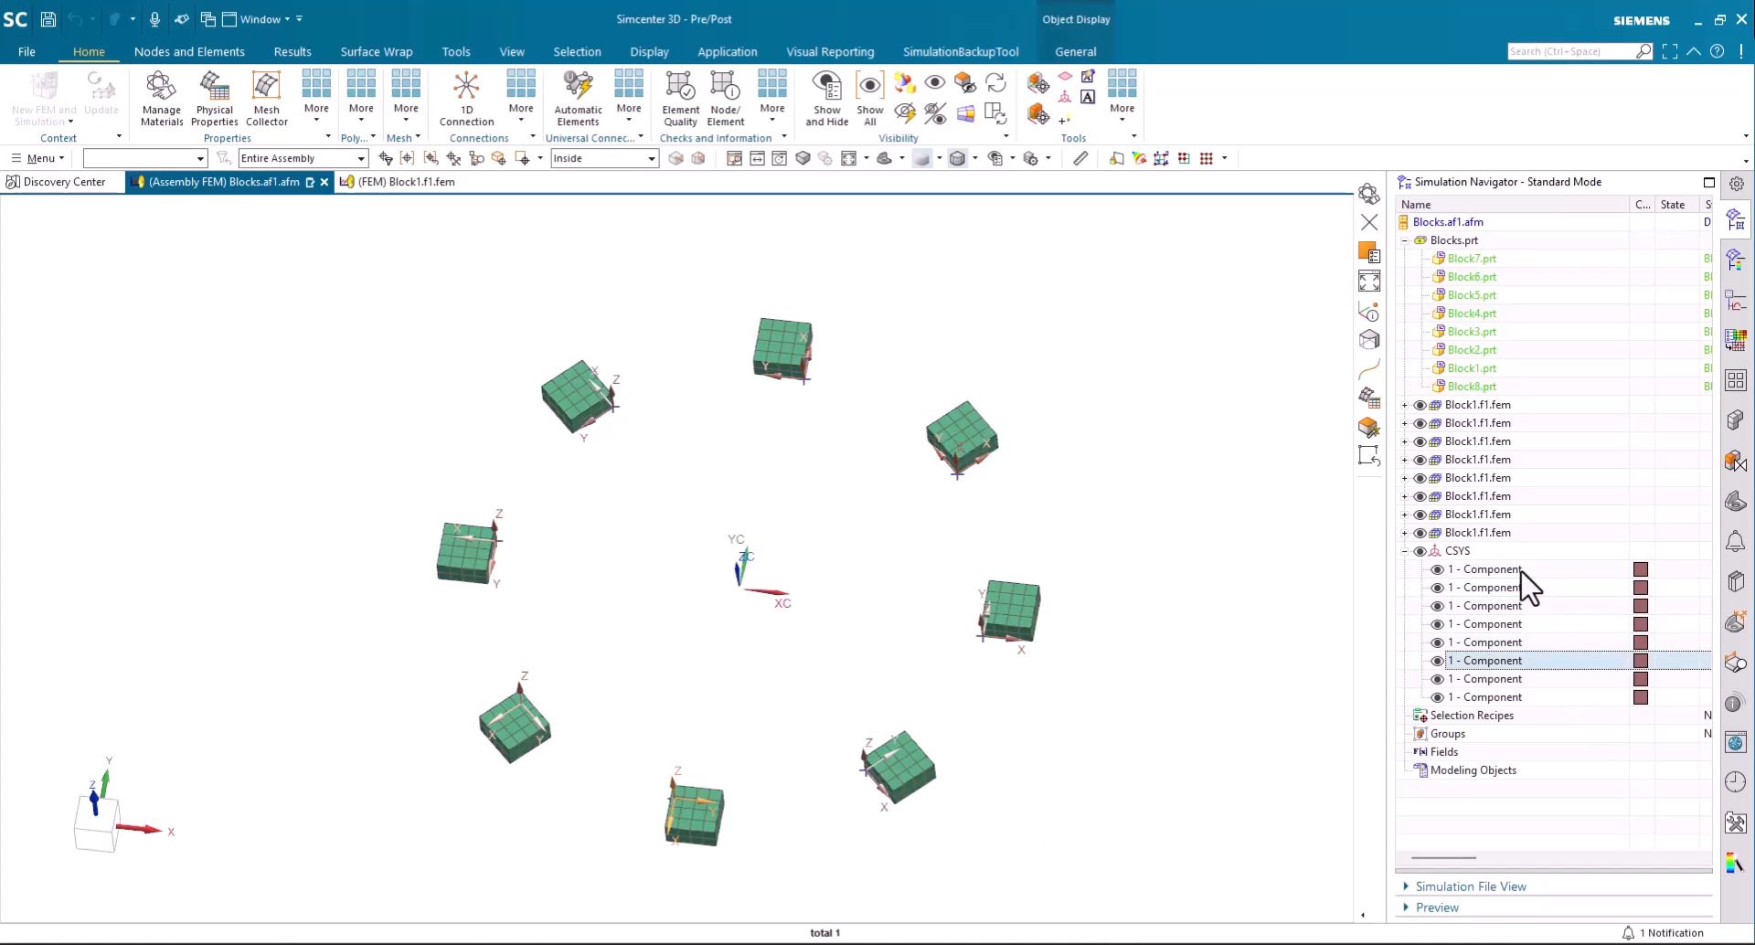
{"action": "key", "text": "Down"}
{"action": "key", "text": "Up"}
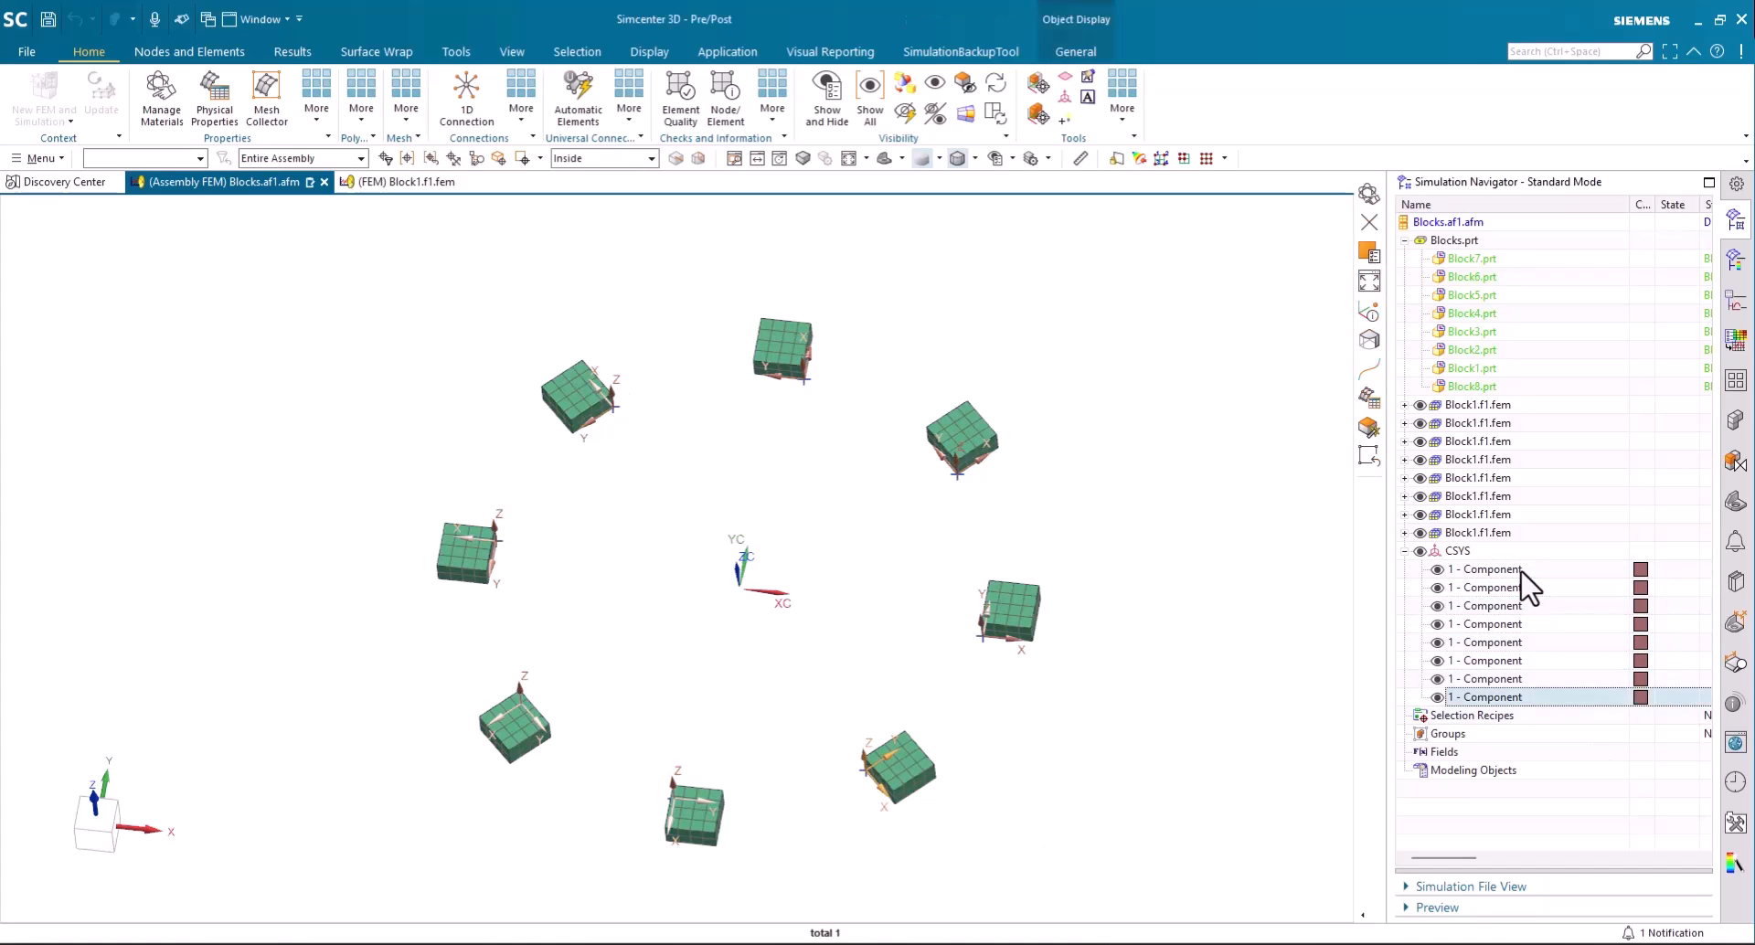
- Start a new coordinate system in the assembly FEM, using the Origin, X-point, Y-point definition
{"action": "left_click", "coordinate": [1493, 550]}
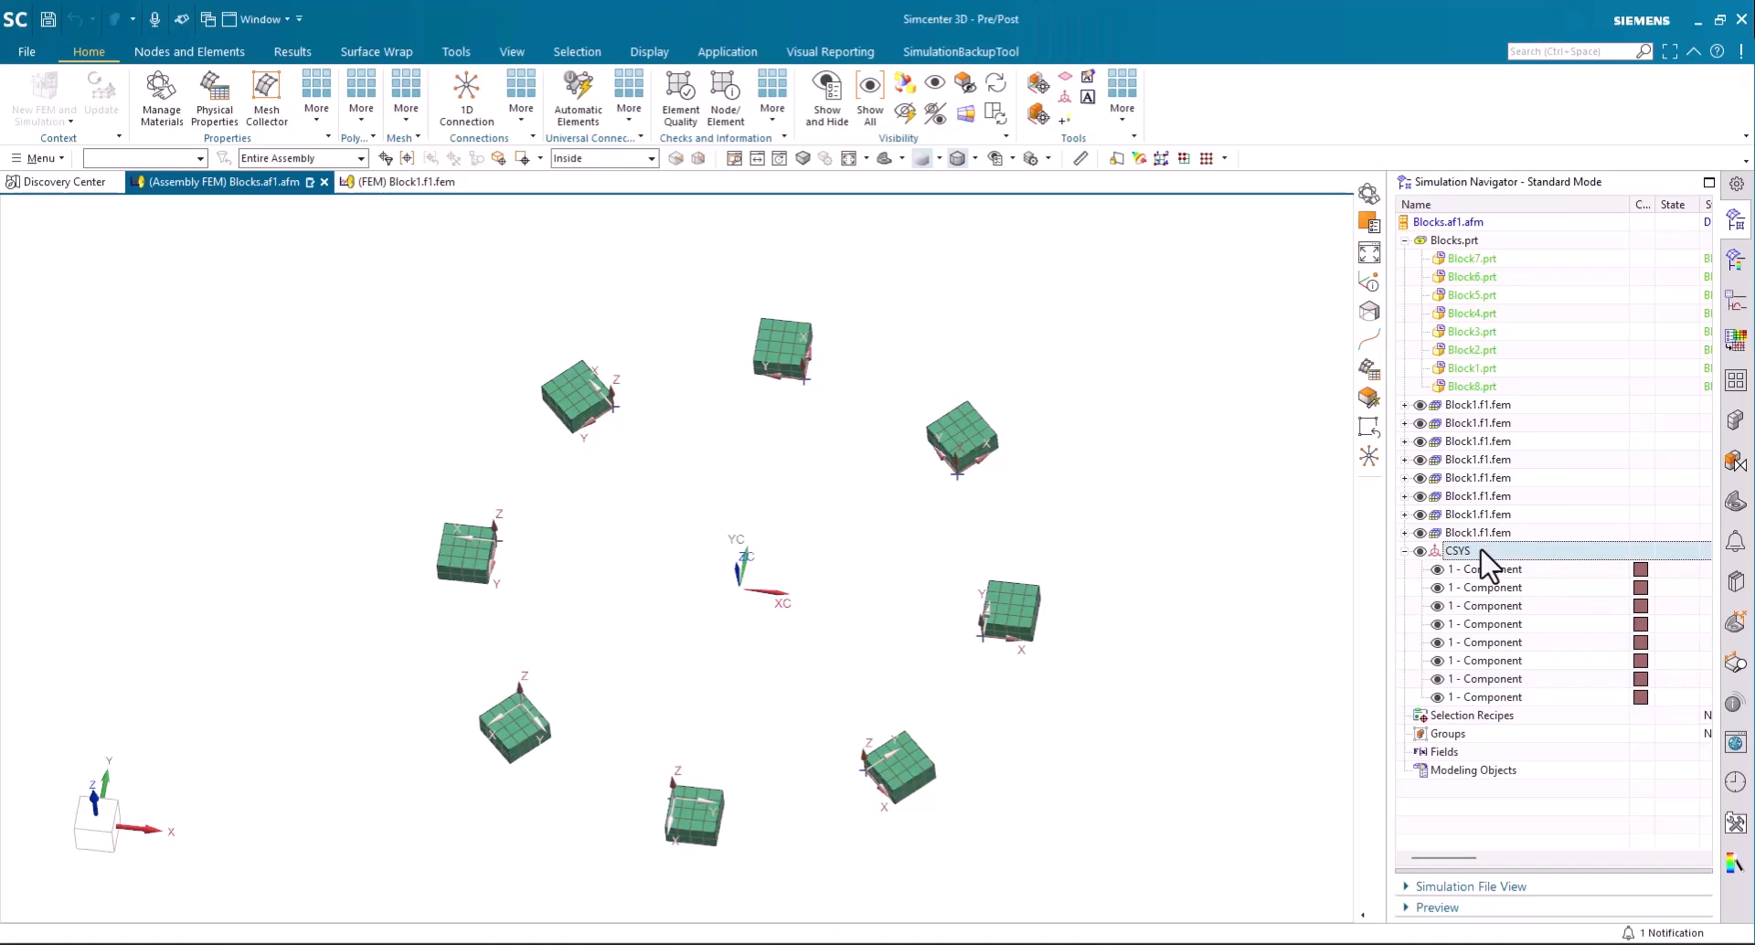
{"action": "right_click", "coordinate": [1480, 550]}
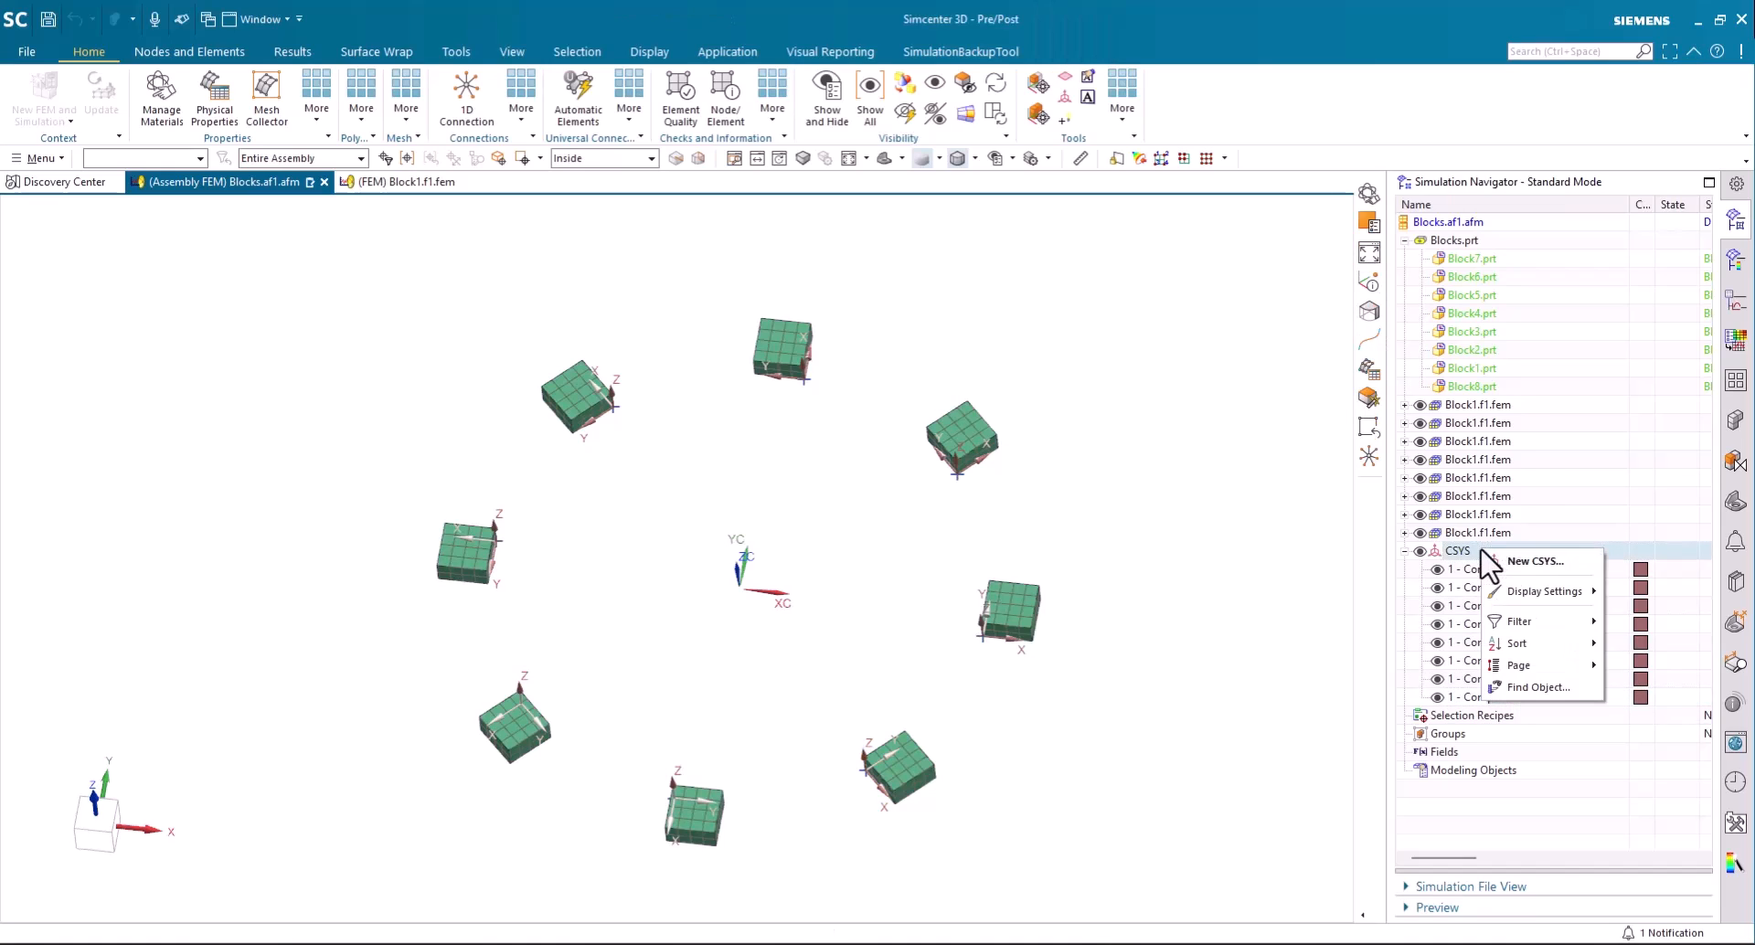
{"action": "left_click", "coordinate": [1528, 564]}
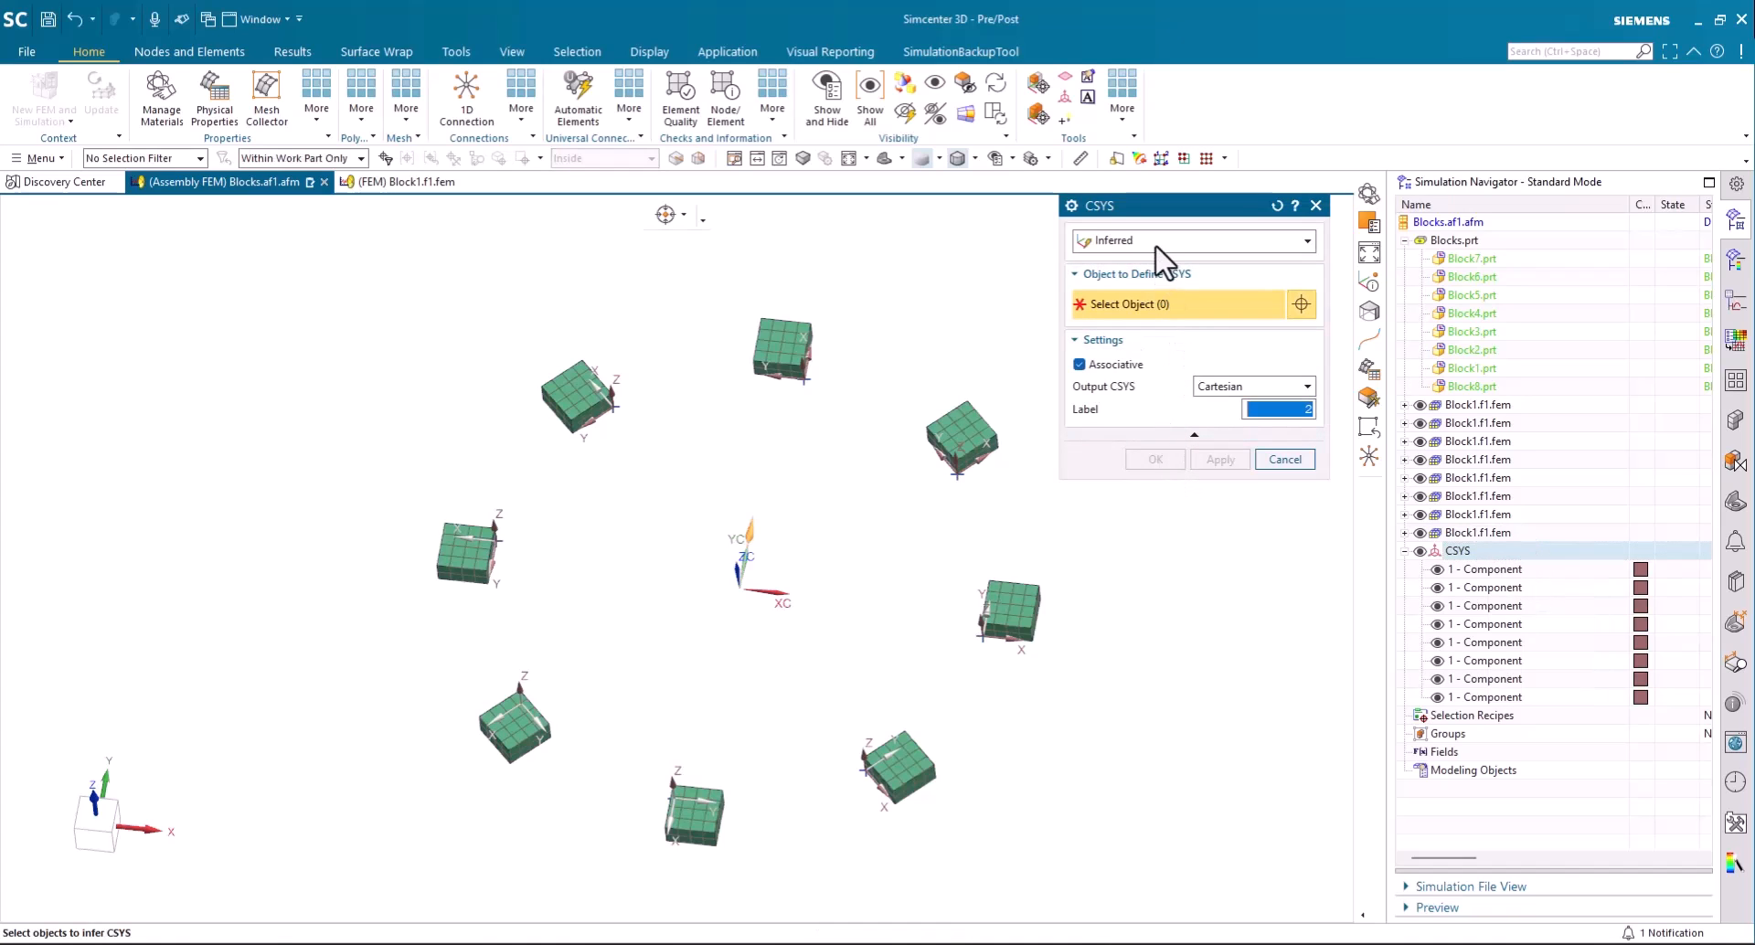
{"action": "left_click", "coordinate": [1161, 240]}
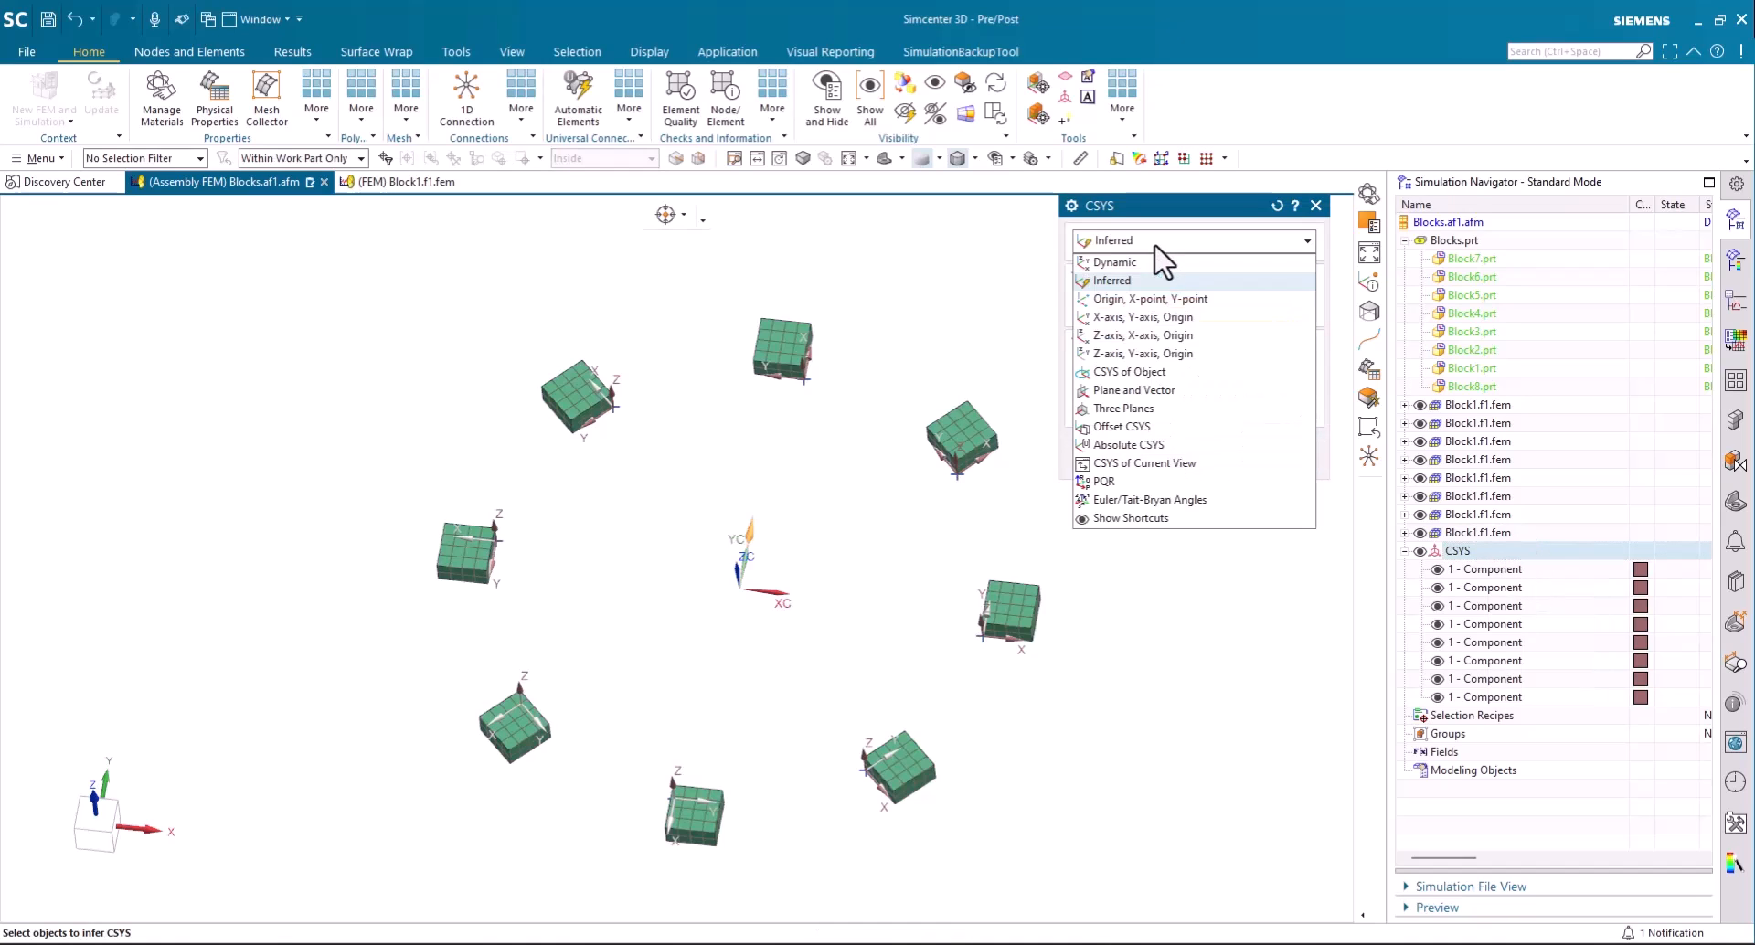
{"action": "left_click", "coordinate": [1114, 299]}
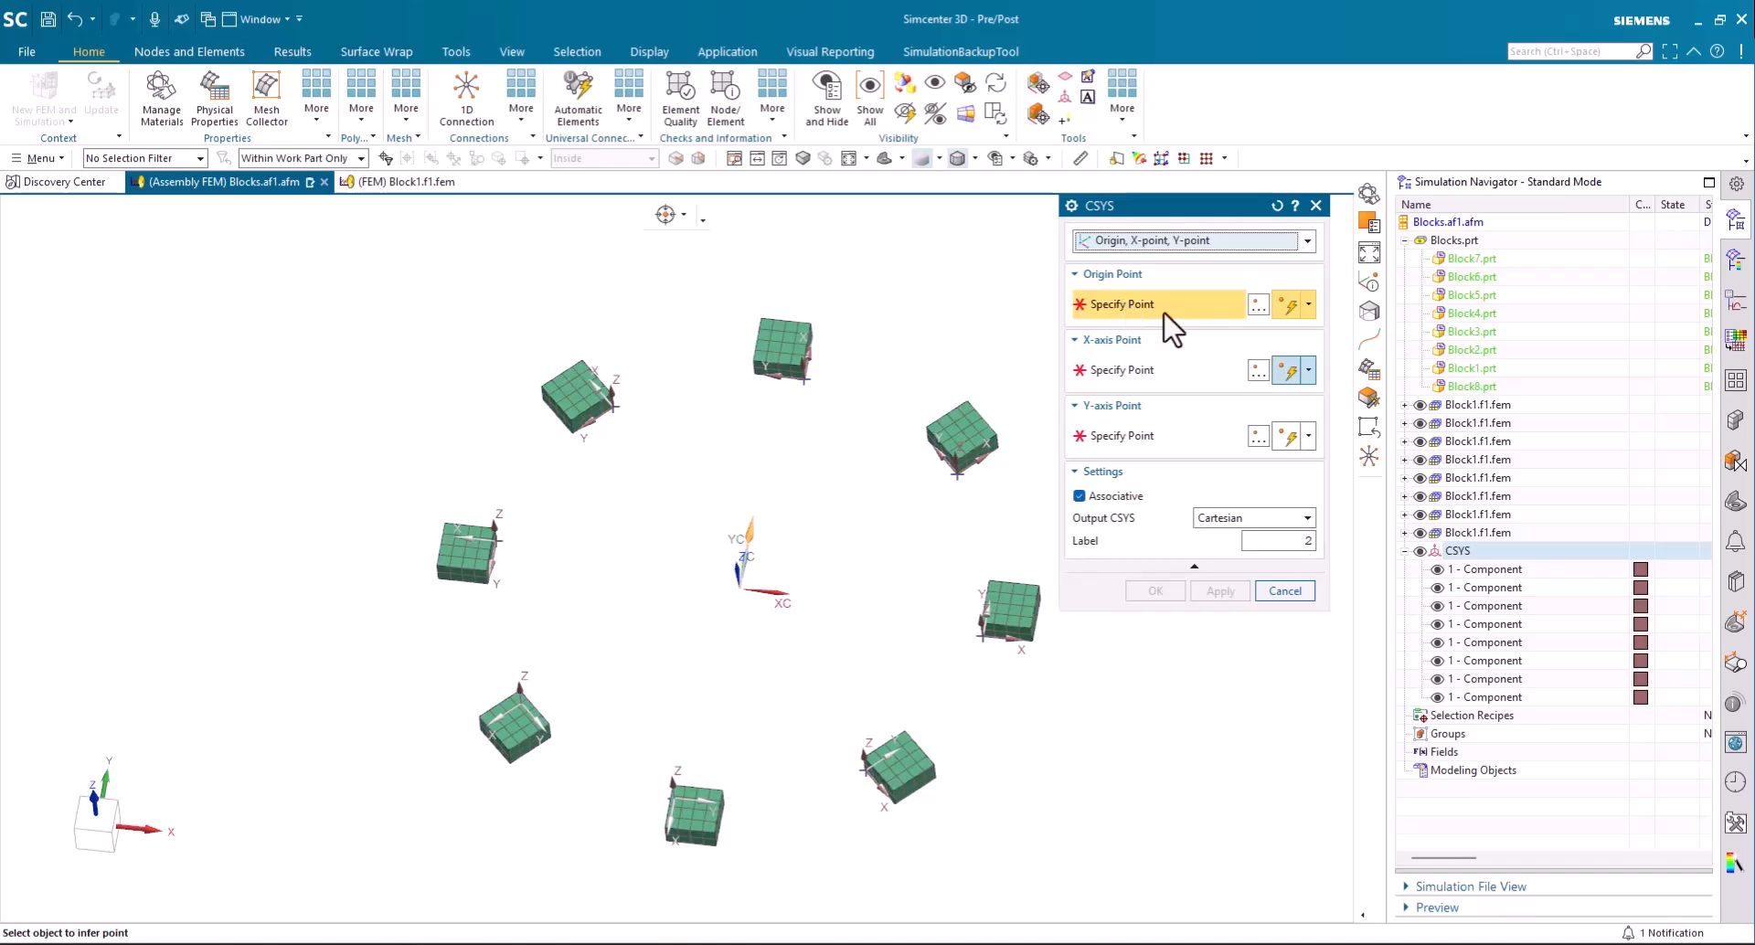
- Define the new coordinate system's origin at XC 50, YC 0, ZC 0 mm and its X-axis point at XC 100, YC 0, ZC 0 mm
{"action": "left_click", "coordinate": [1254, 309]}
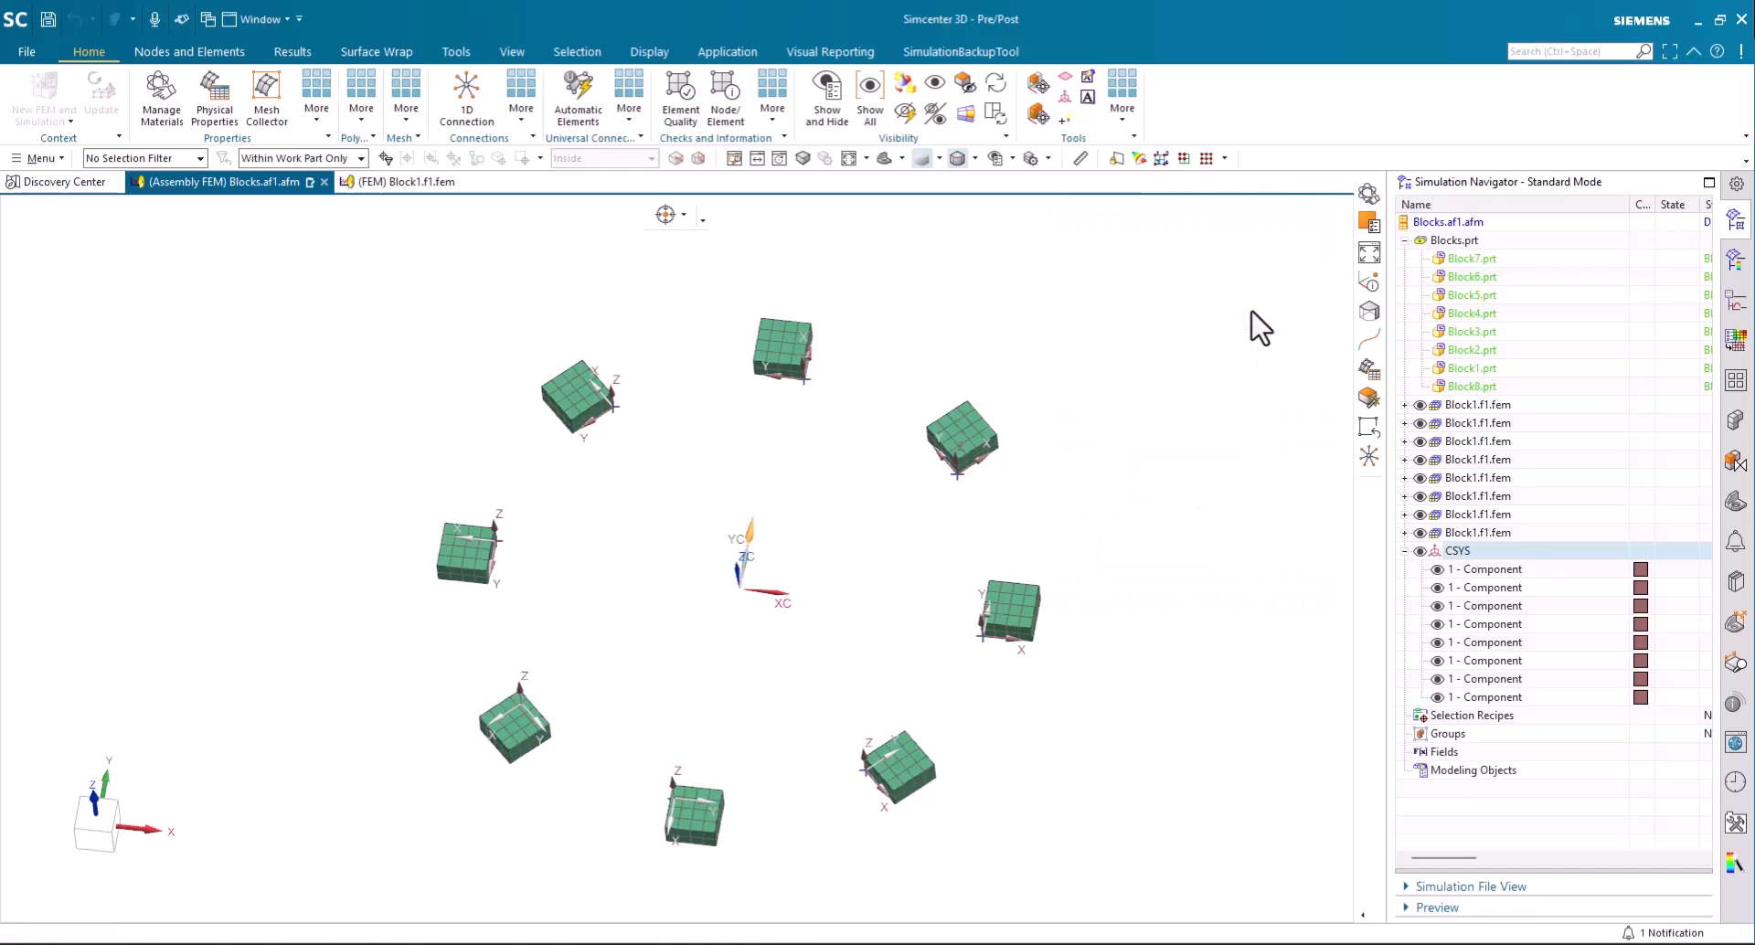
{"action": "left_click", "coordinate": [1197, 390]}
{"action": "type", "text": "50.000000000"}
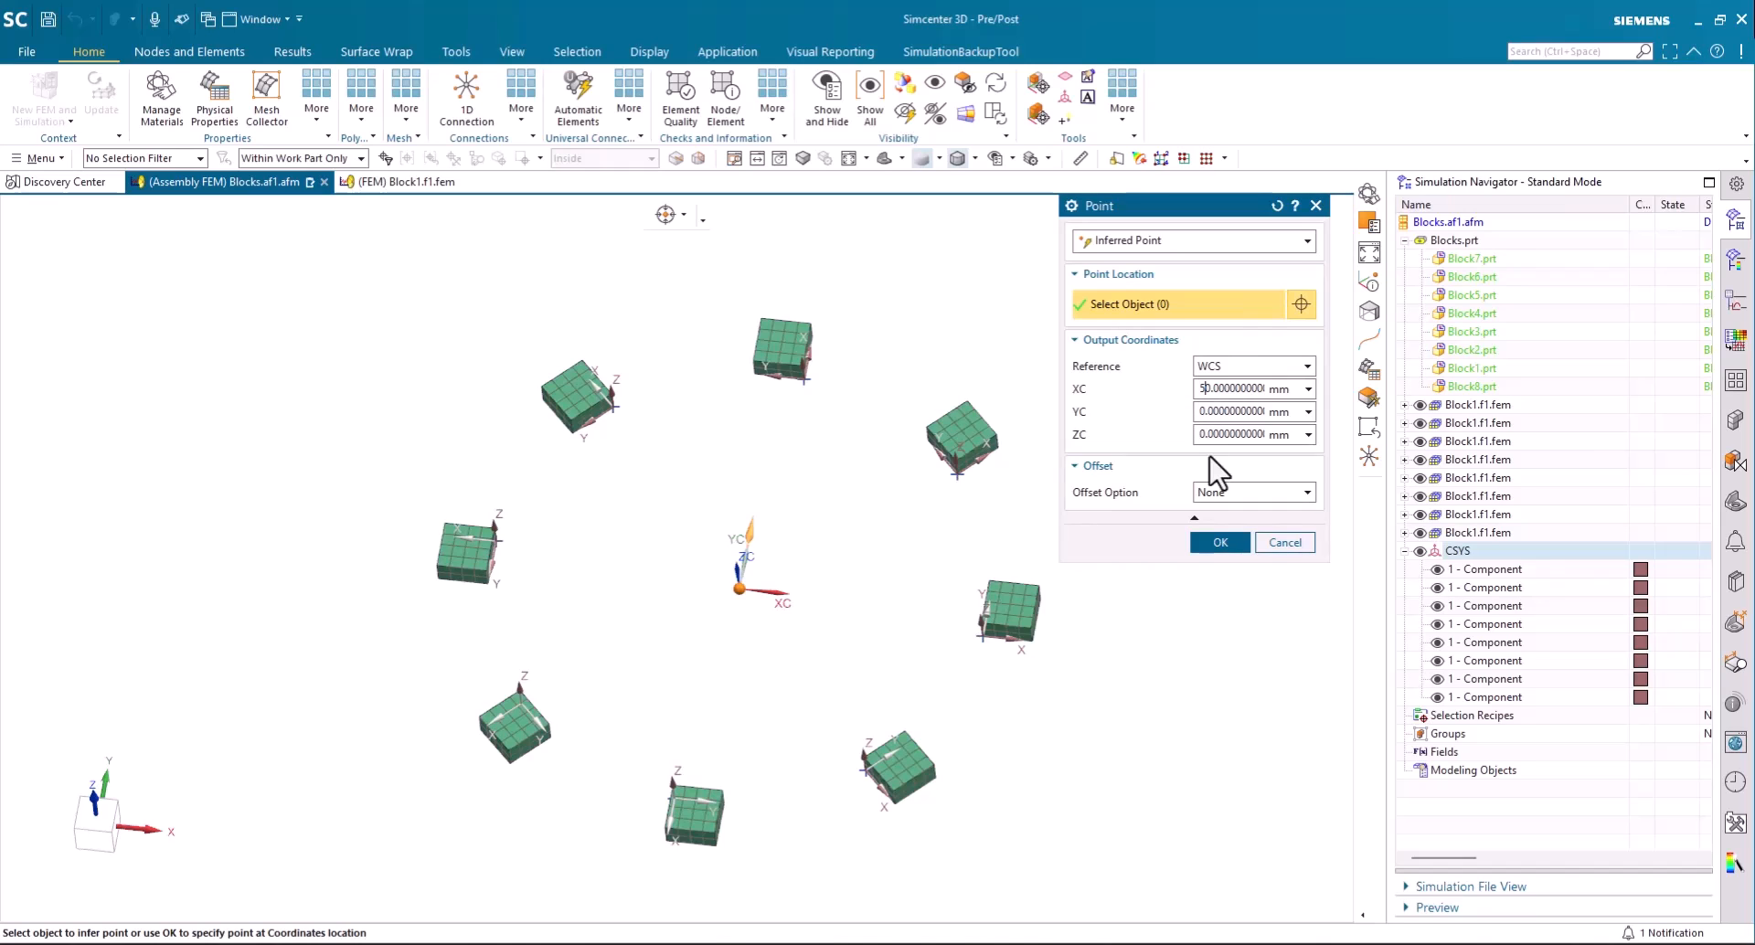
{"action": "left_click", "coordinate": [1221, 543]}
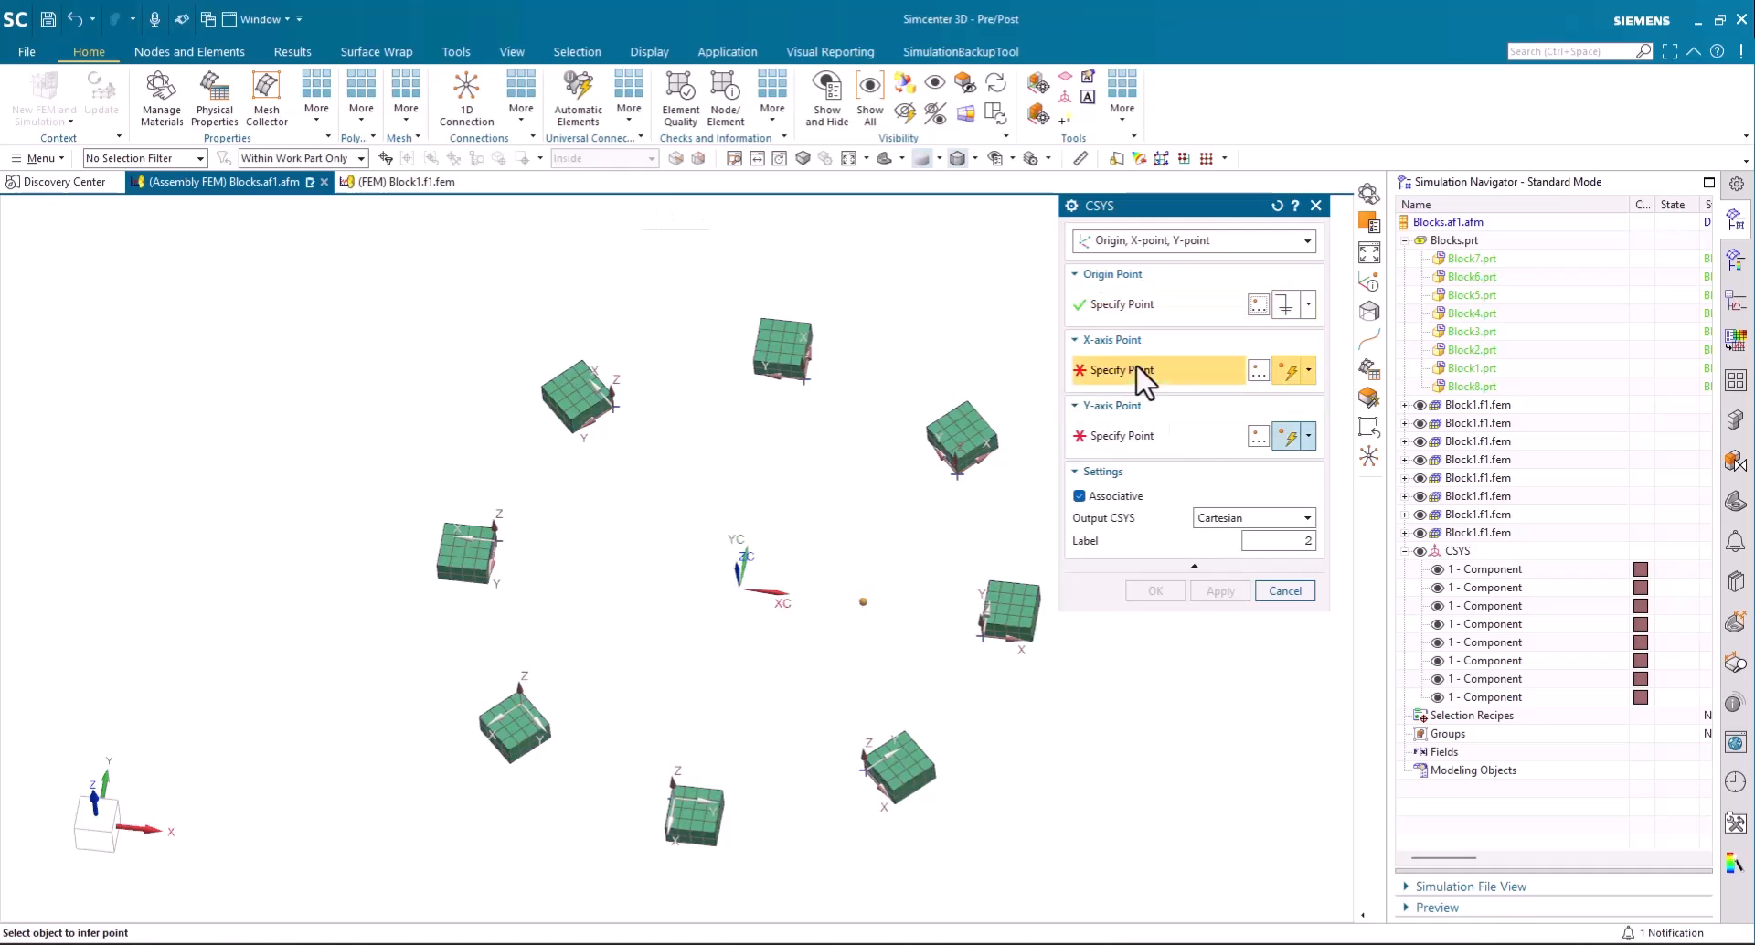
{"action": "left_click", "coordinate": [1261, 372]}
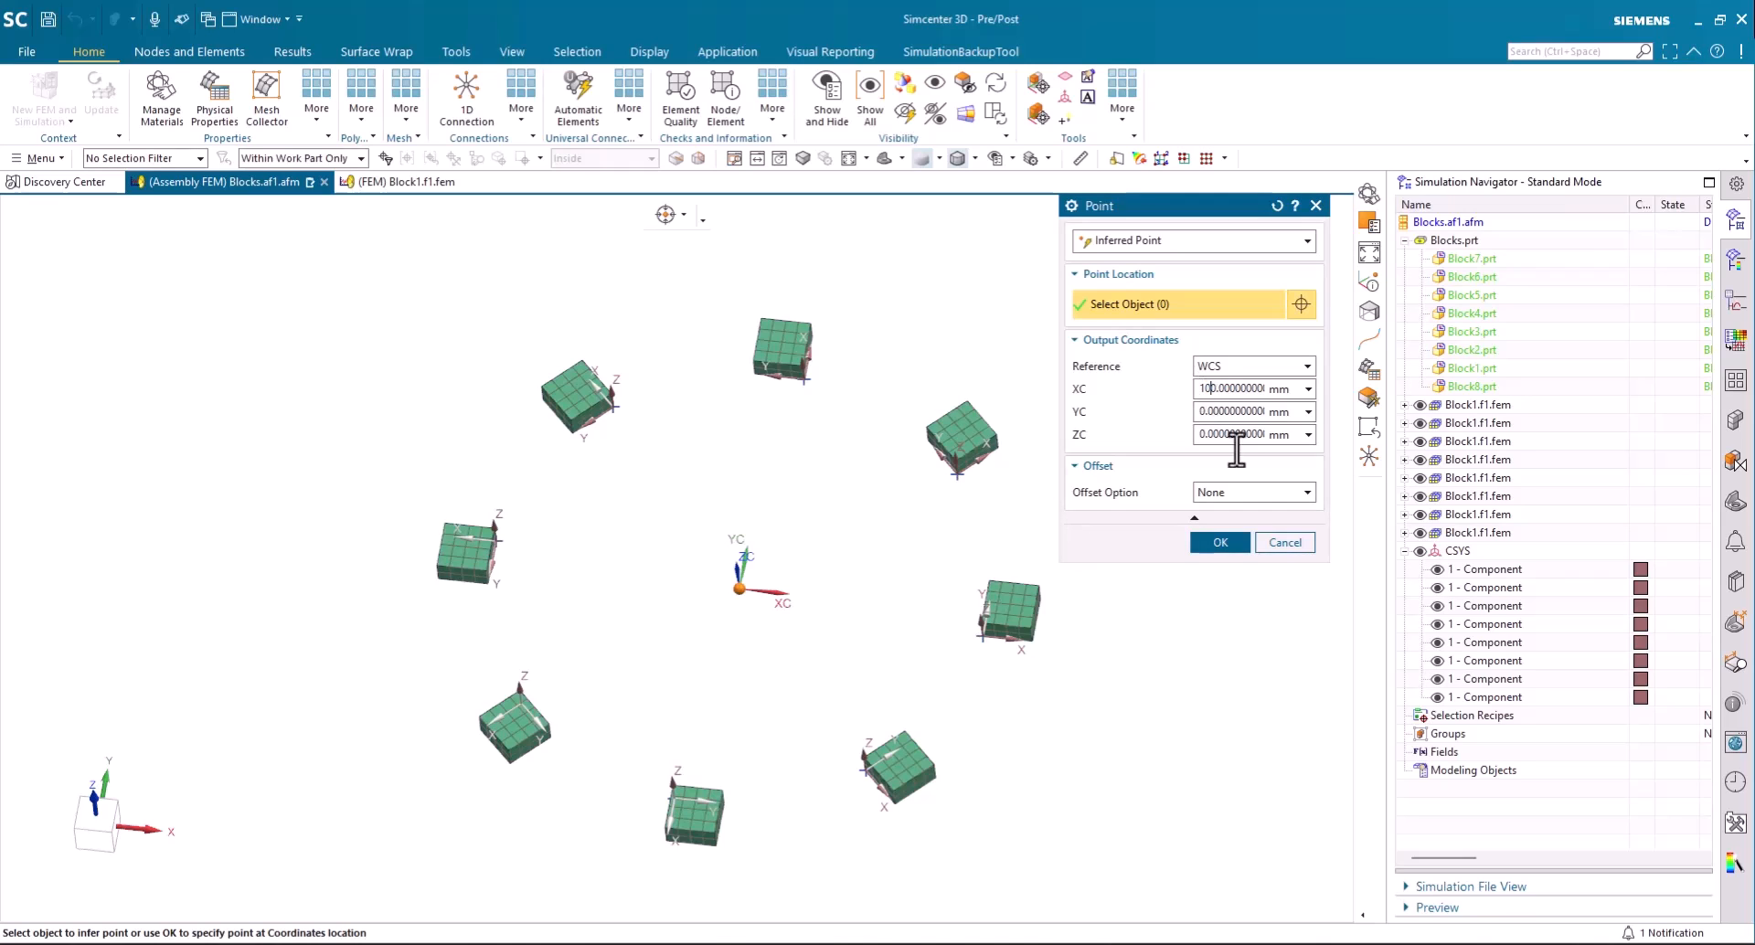
{"action": "left_click", "coordinate": [1221, 542]}
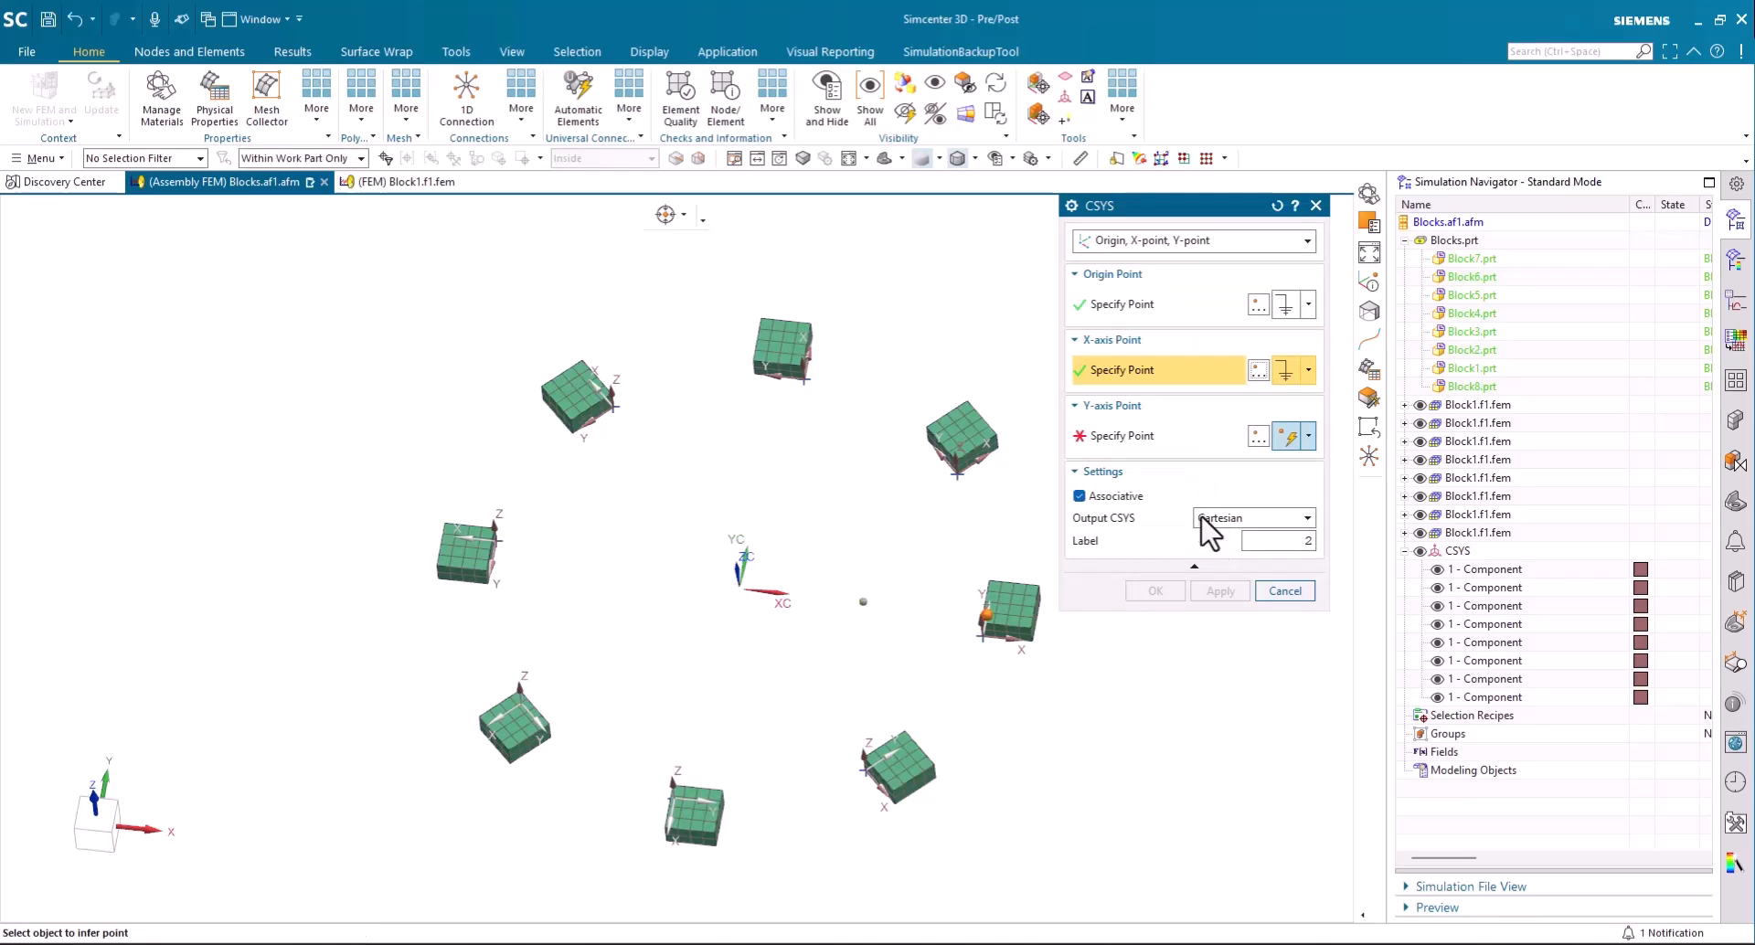
- Define the Y-axis point at XC 50, YC 50 mm and create the Cartesian coordinate system
{"action": "left_click", "coordinate": [1259, 436]}
{"action": "left_click", "coordinate": [1199, 390]}
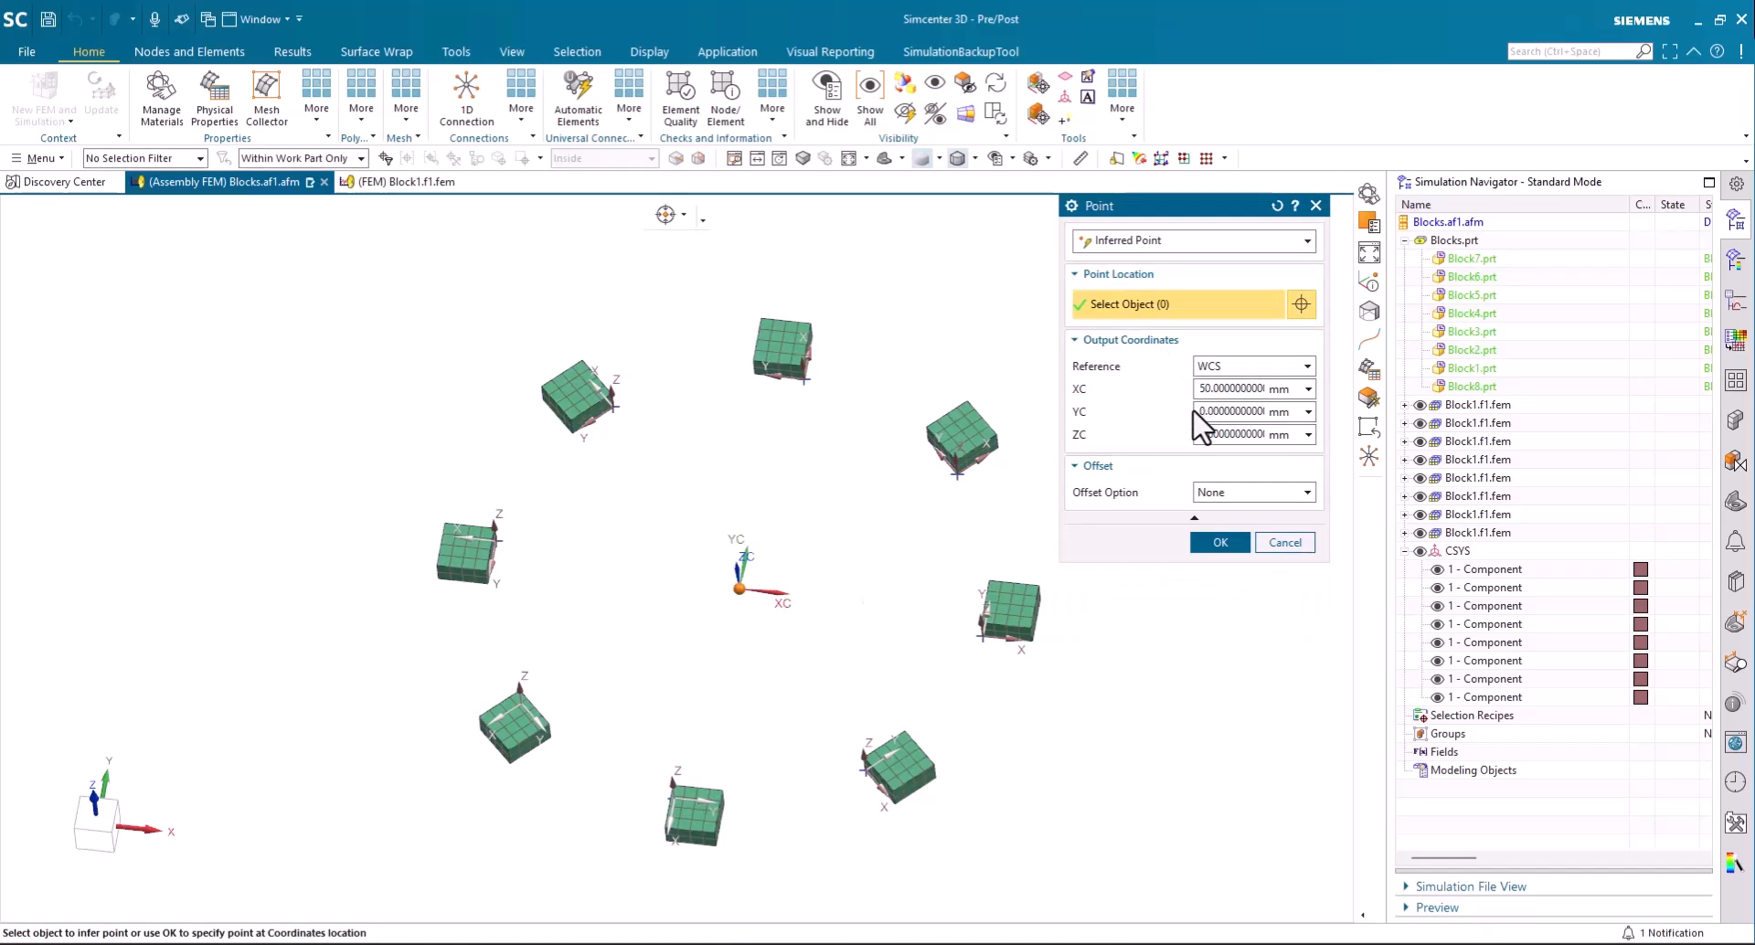
{"action": "type", "text": "5"}
{"action": "left_click", "coordinate": [1200, 416]}
{"action": "type", "text": "5"}
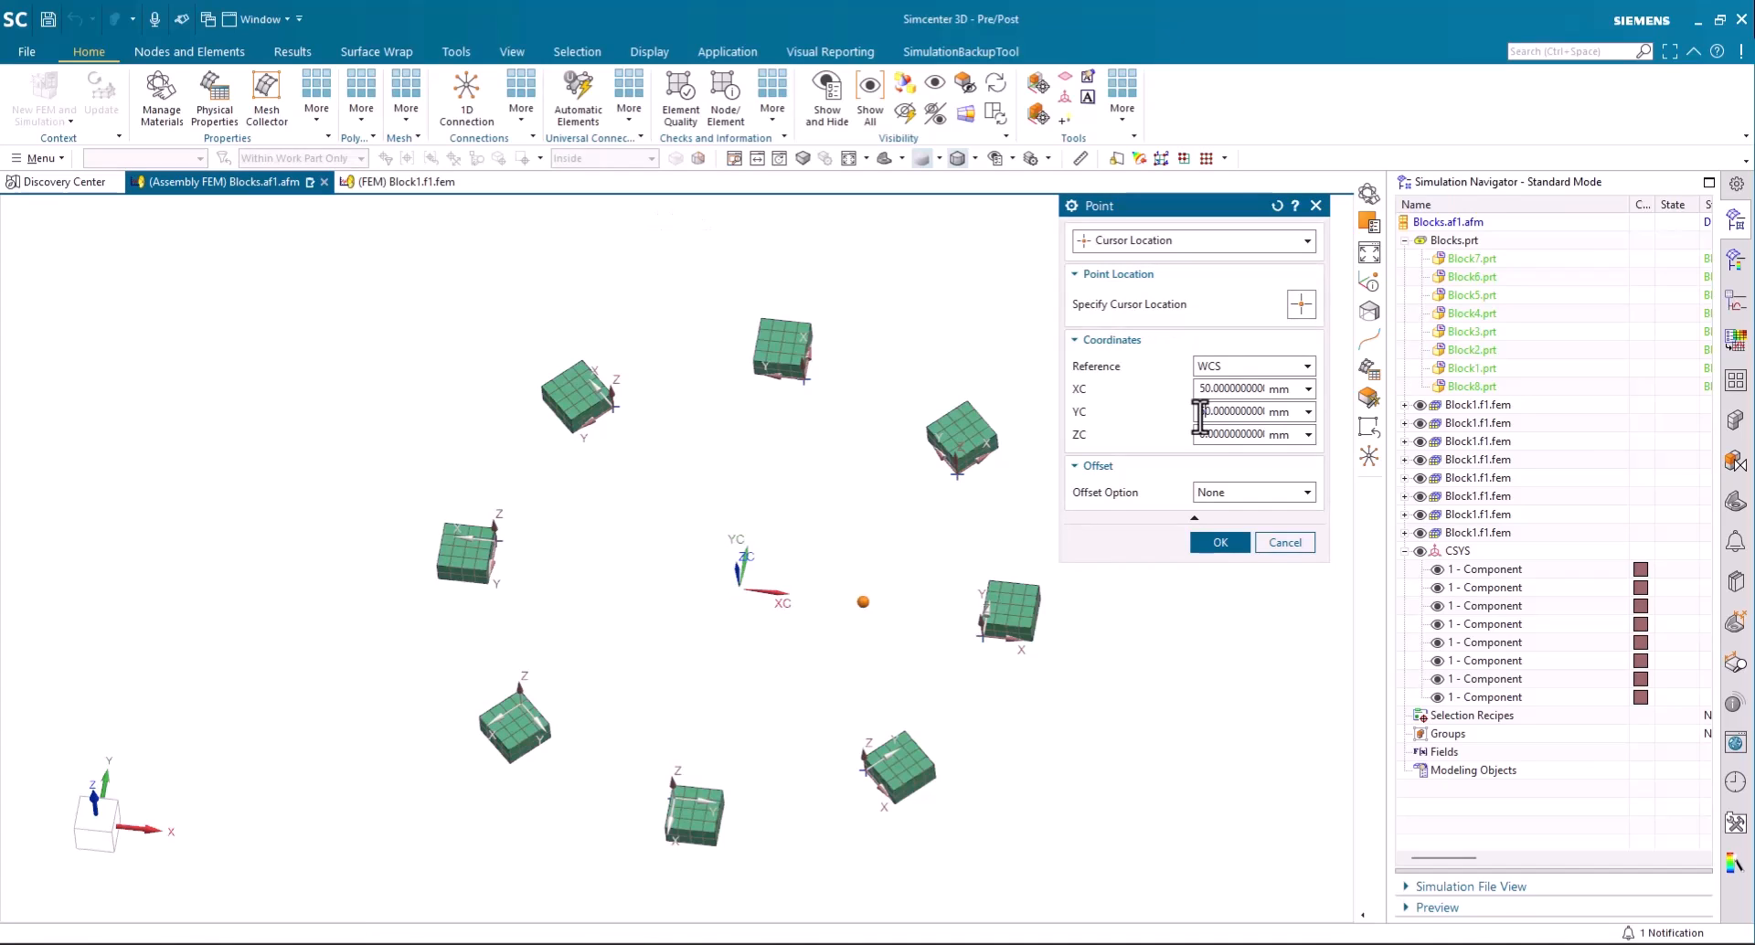
{"action": "key", "text": "Return"}
{"action": "left_click", "coordinate": [1235, 545]}
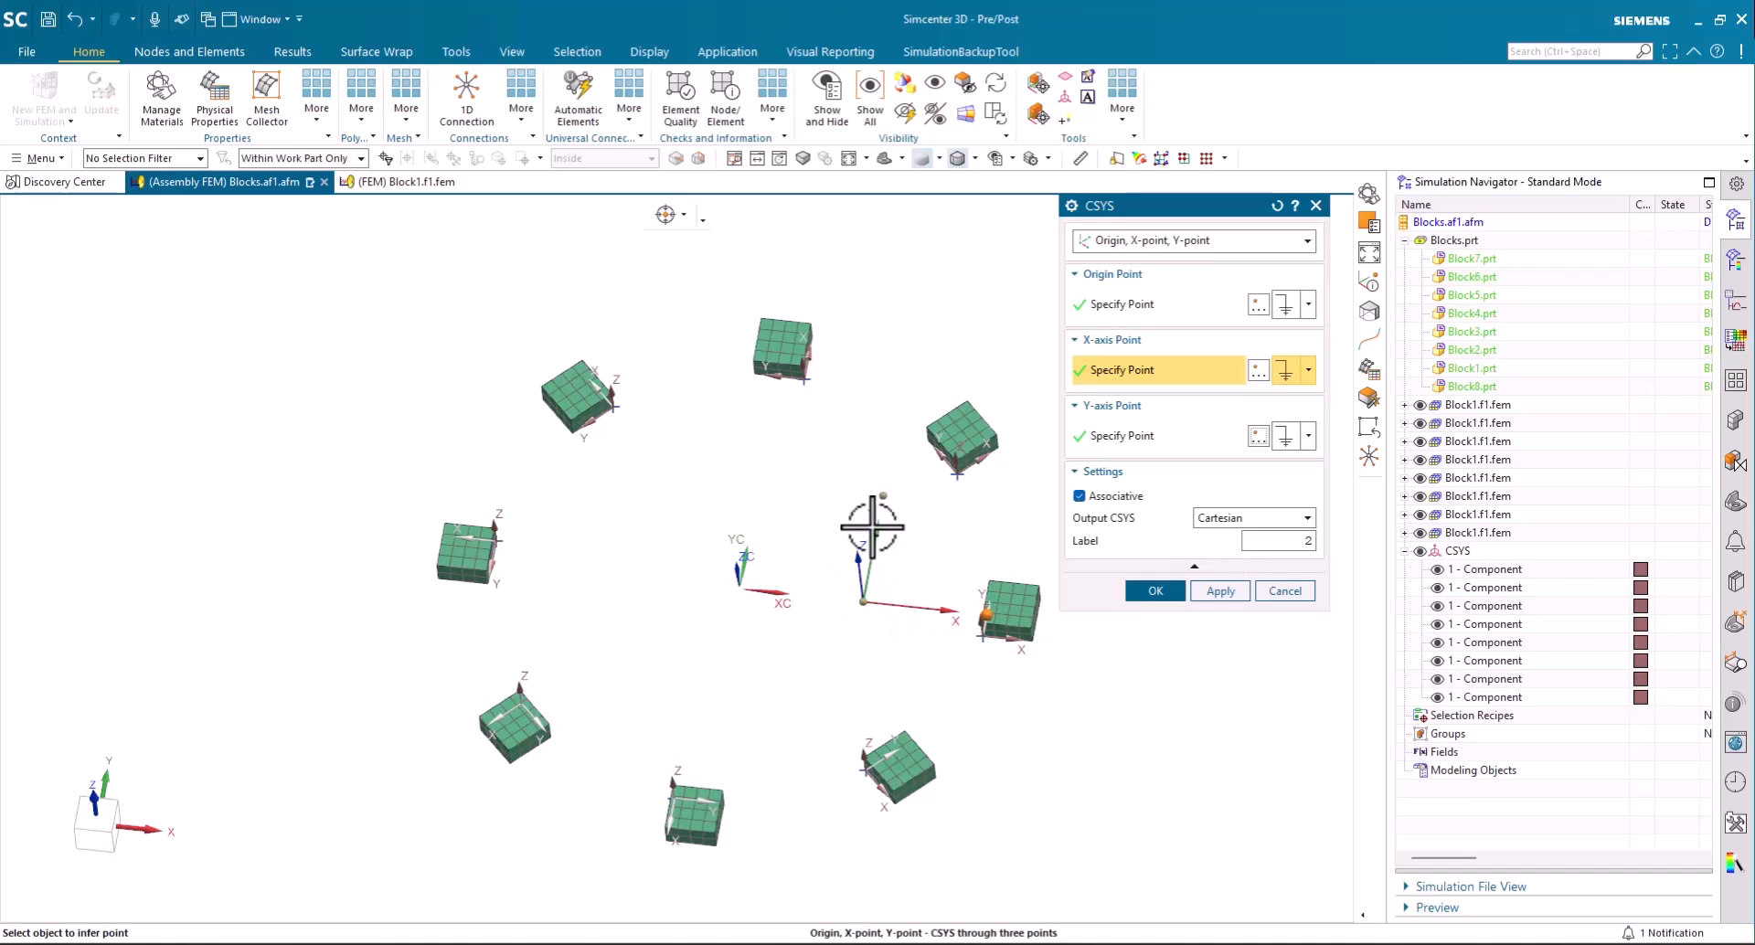
{"action": "left_click", "coordinate": [1170, 601]}
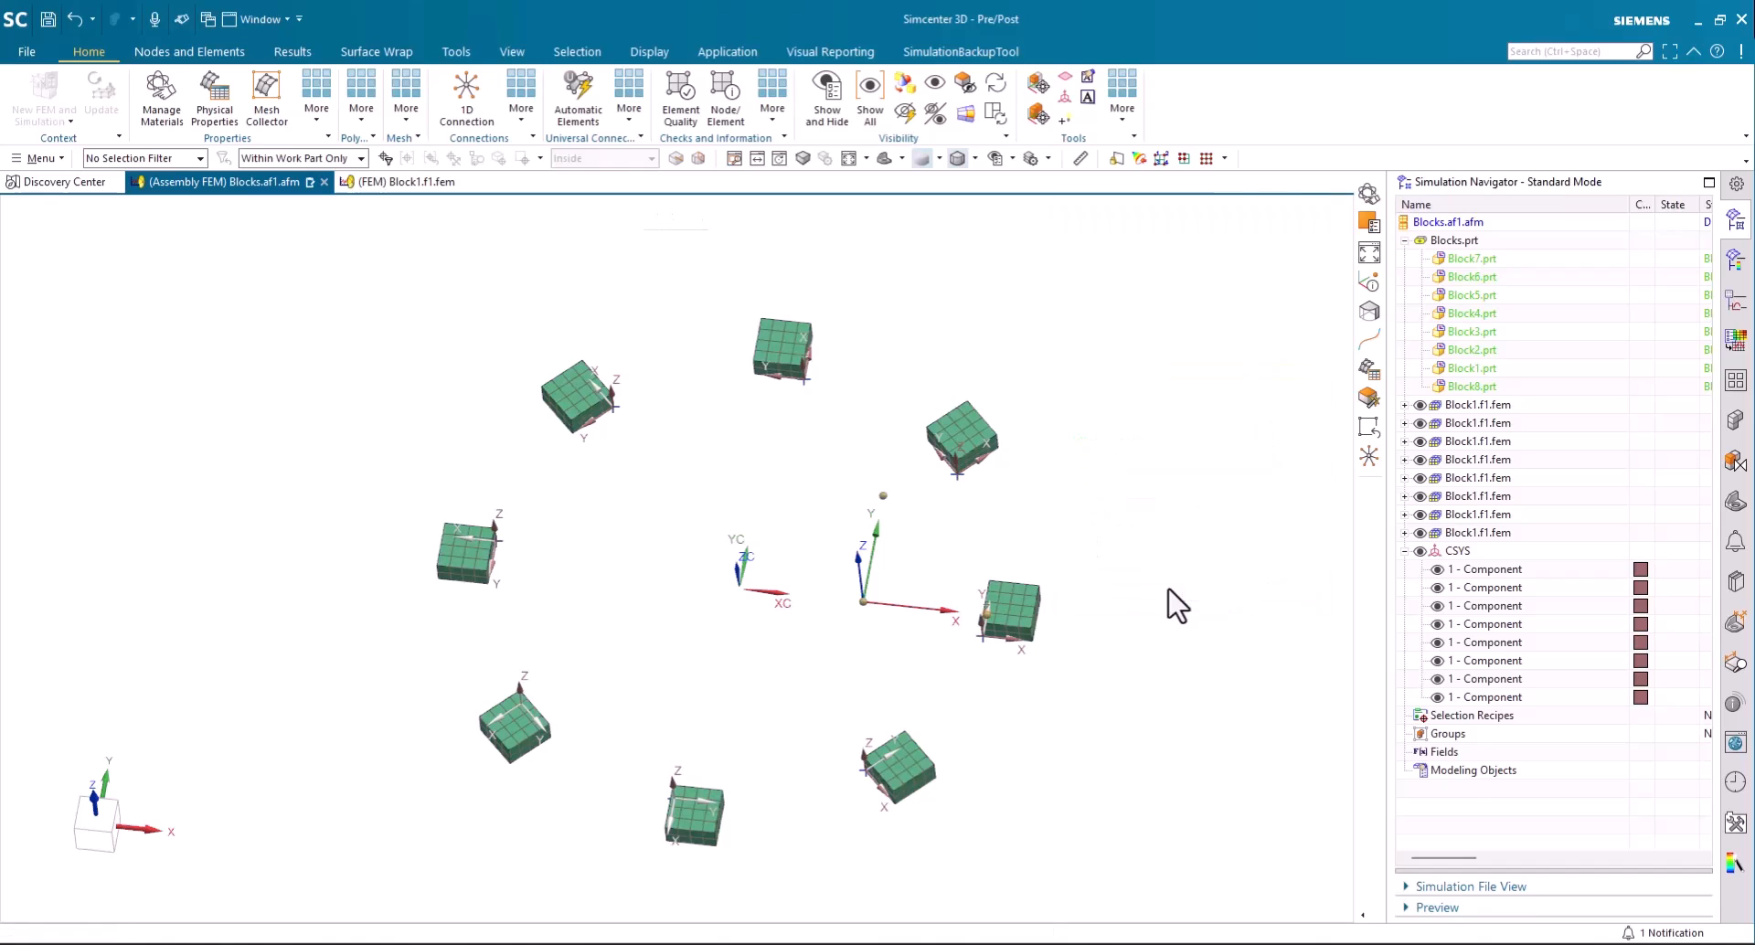
- Rename the new assembly coordinate system as AFEM
{"action": "left_click", "coordinate": [1484, 719]}
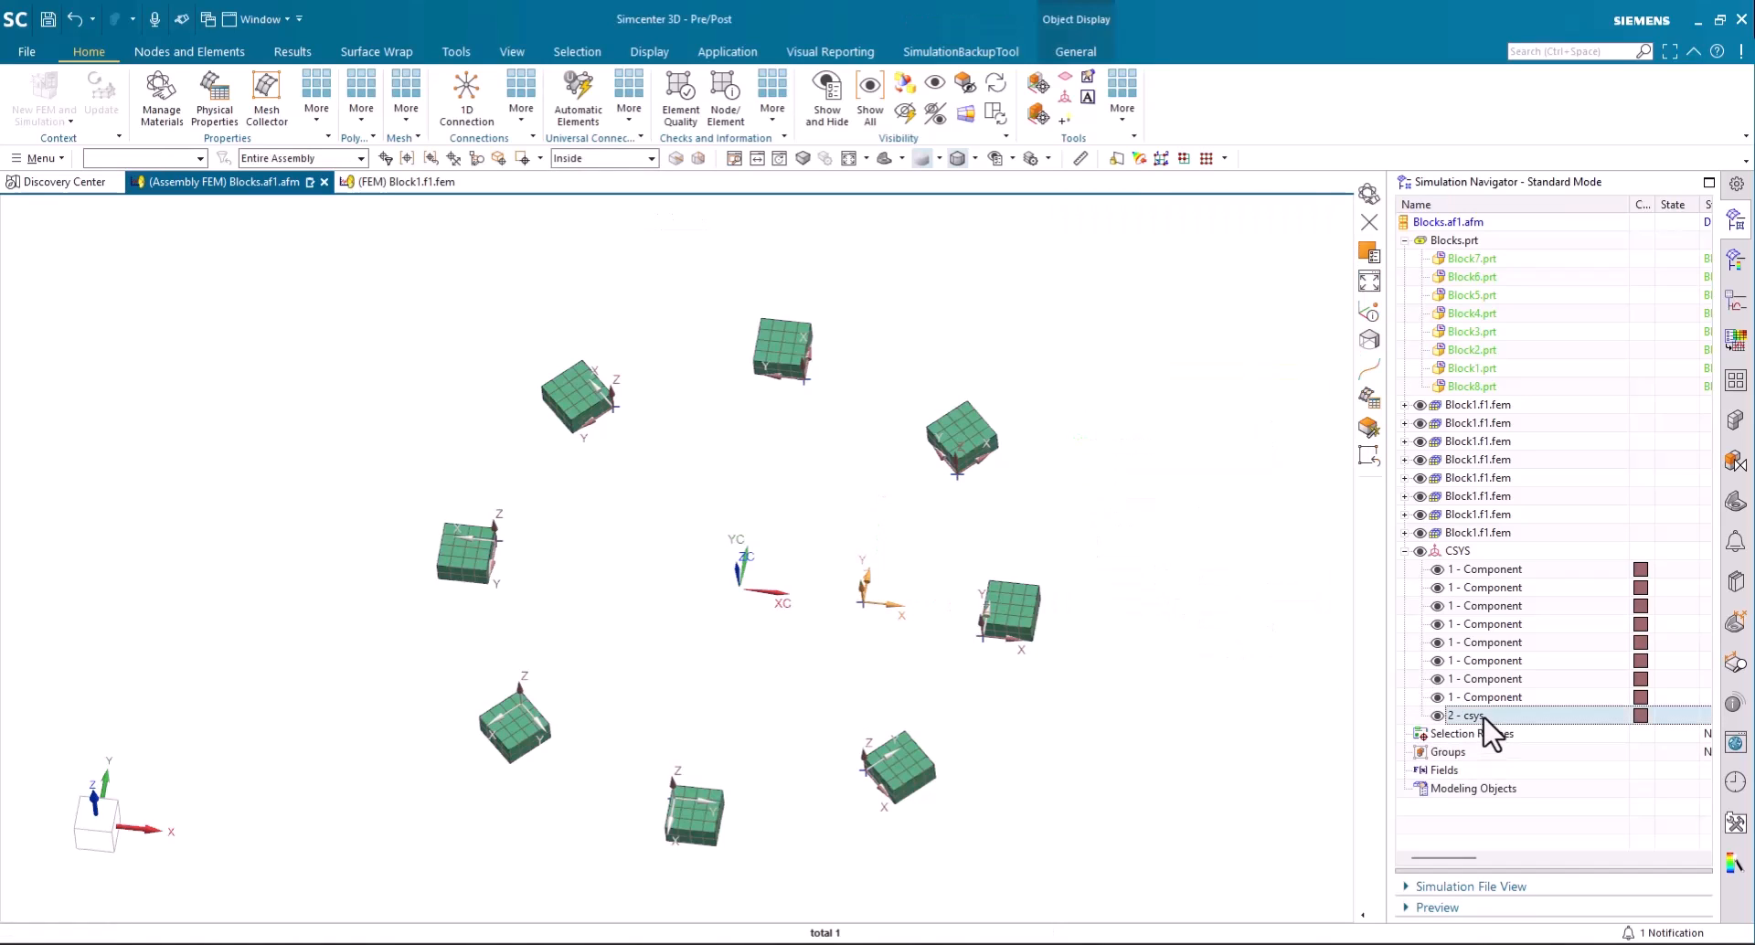
{"action": "left_click", "coordinate": [1484, 719]}
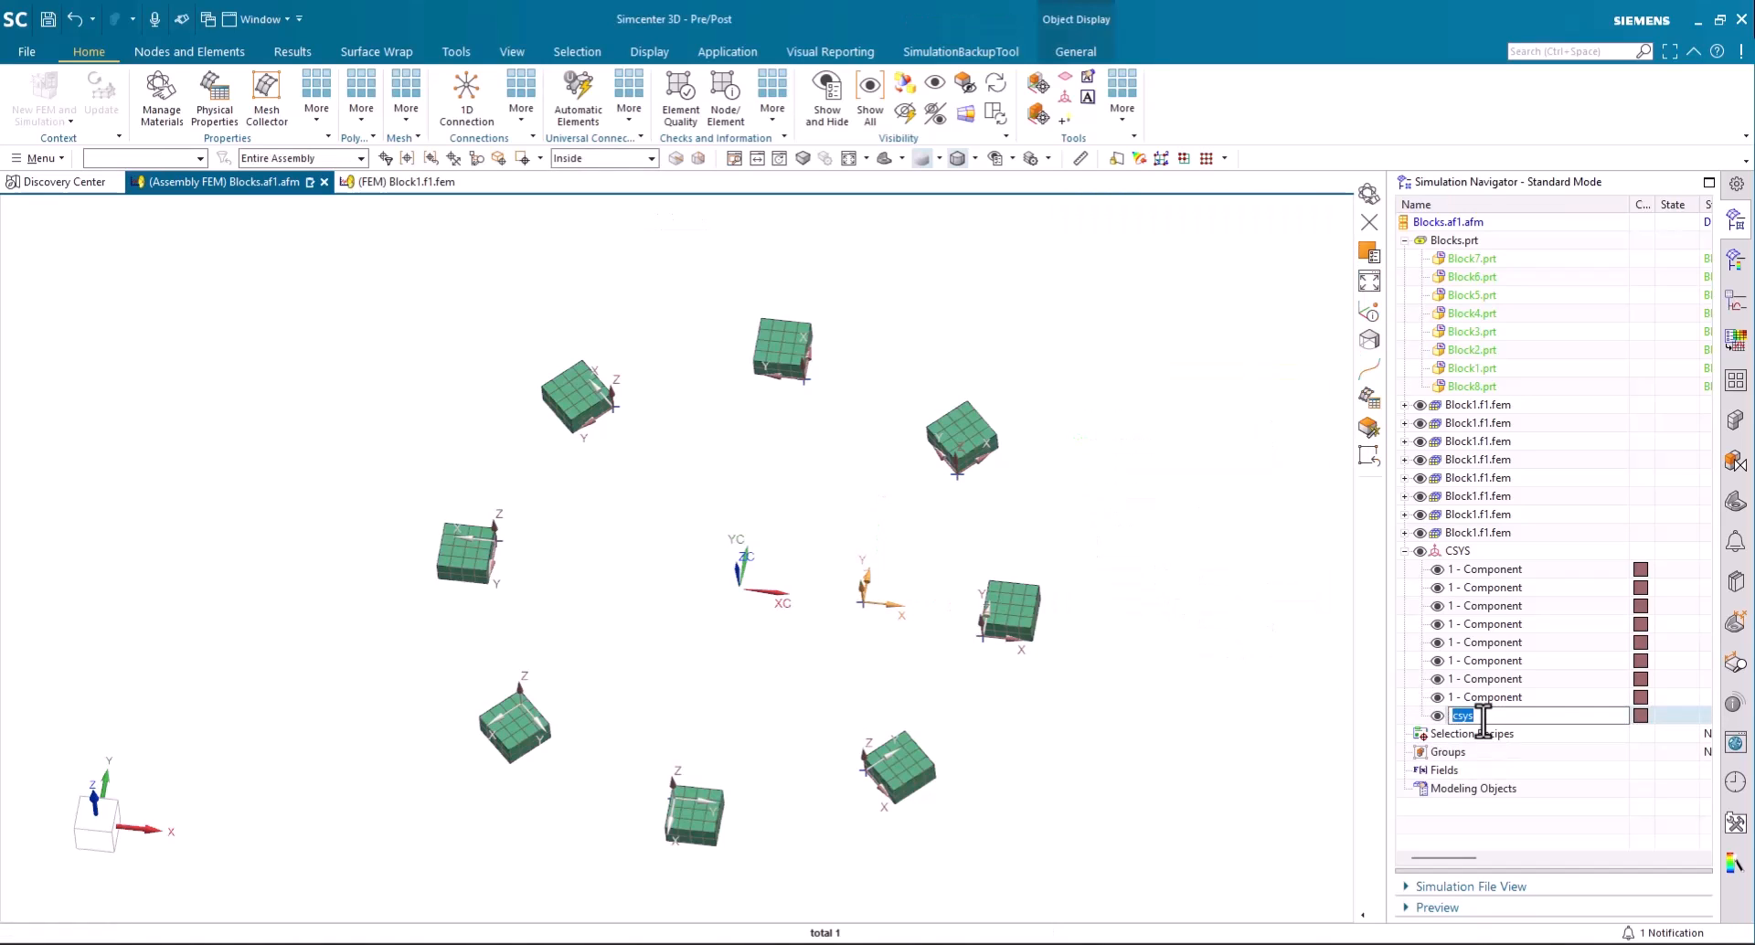
{"action": "type", "text": "AFM"}
{"action": "key", "text": "Return"}
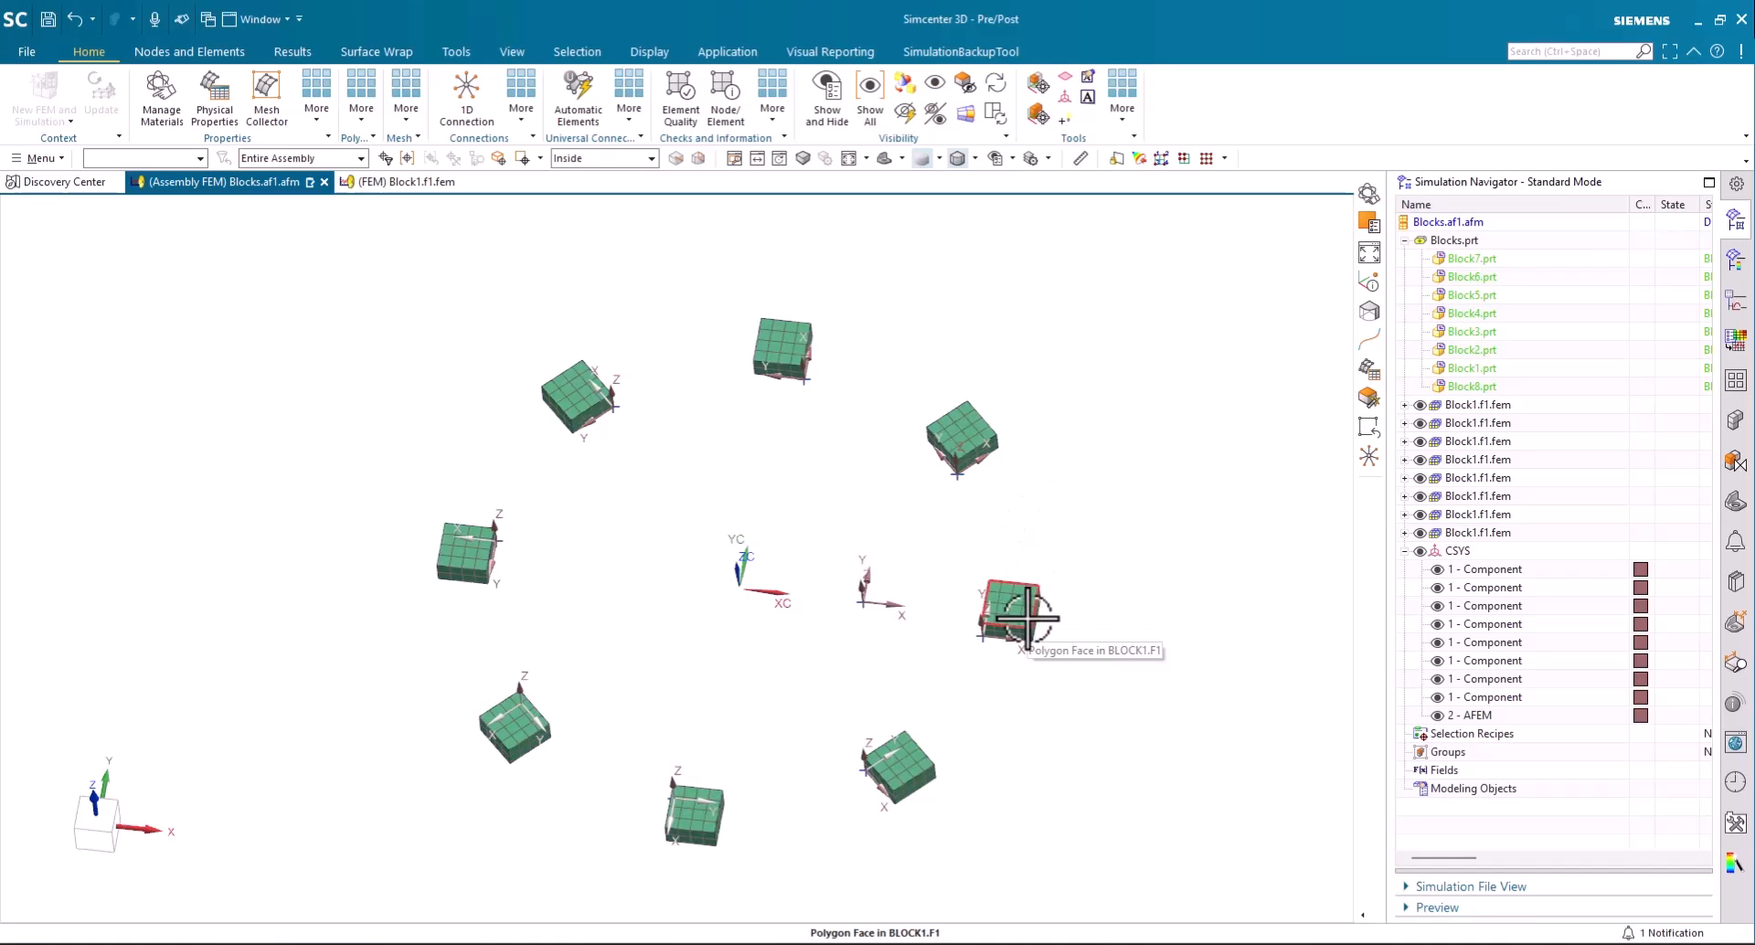
- Position the Block1 component by the 2 - AFEM coordinate system, accepting the removal of its mapping relationship
{"action": "left_click", "coordinate": [1474, 405]}
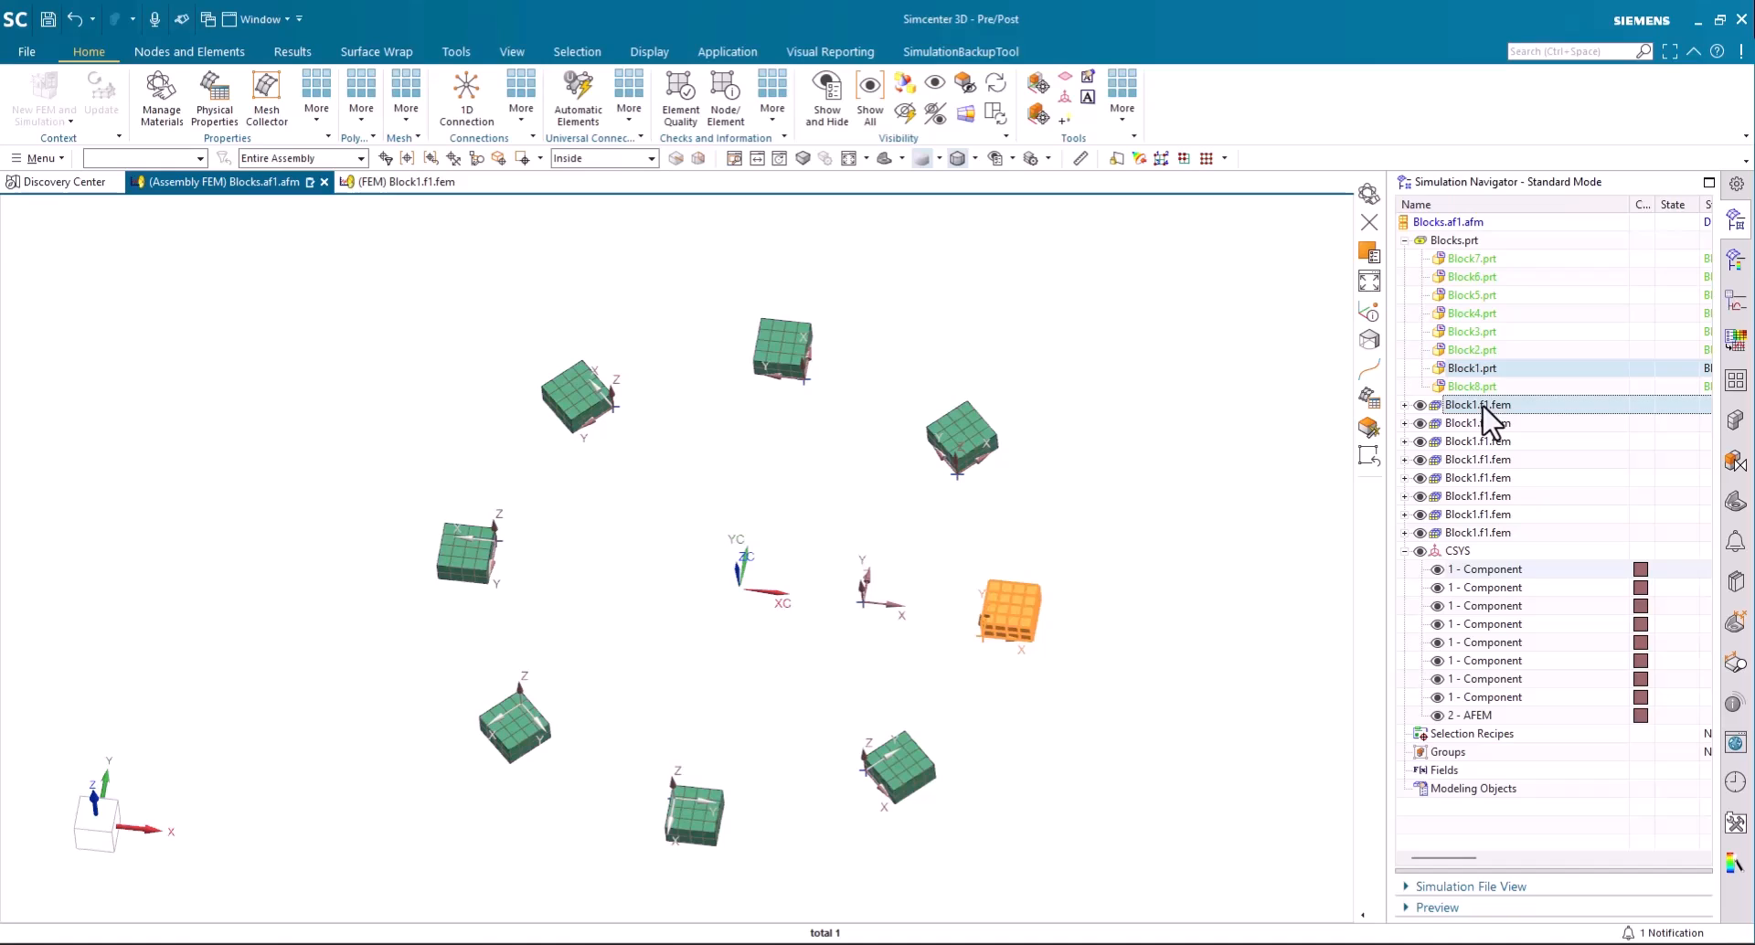
{"action": "right_click", "coordinate": [1481, 409]}
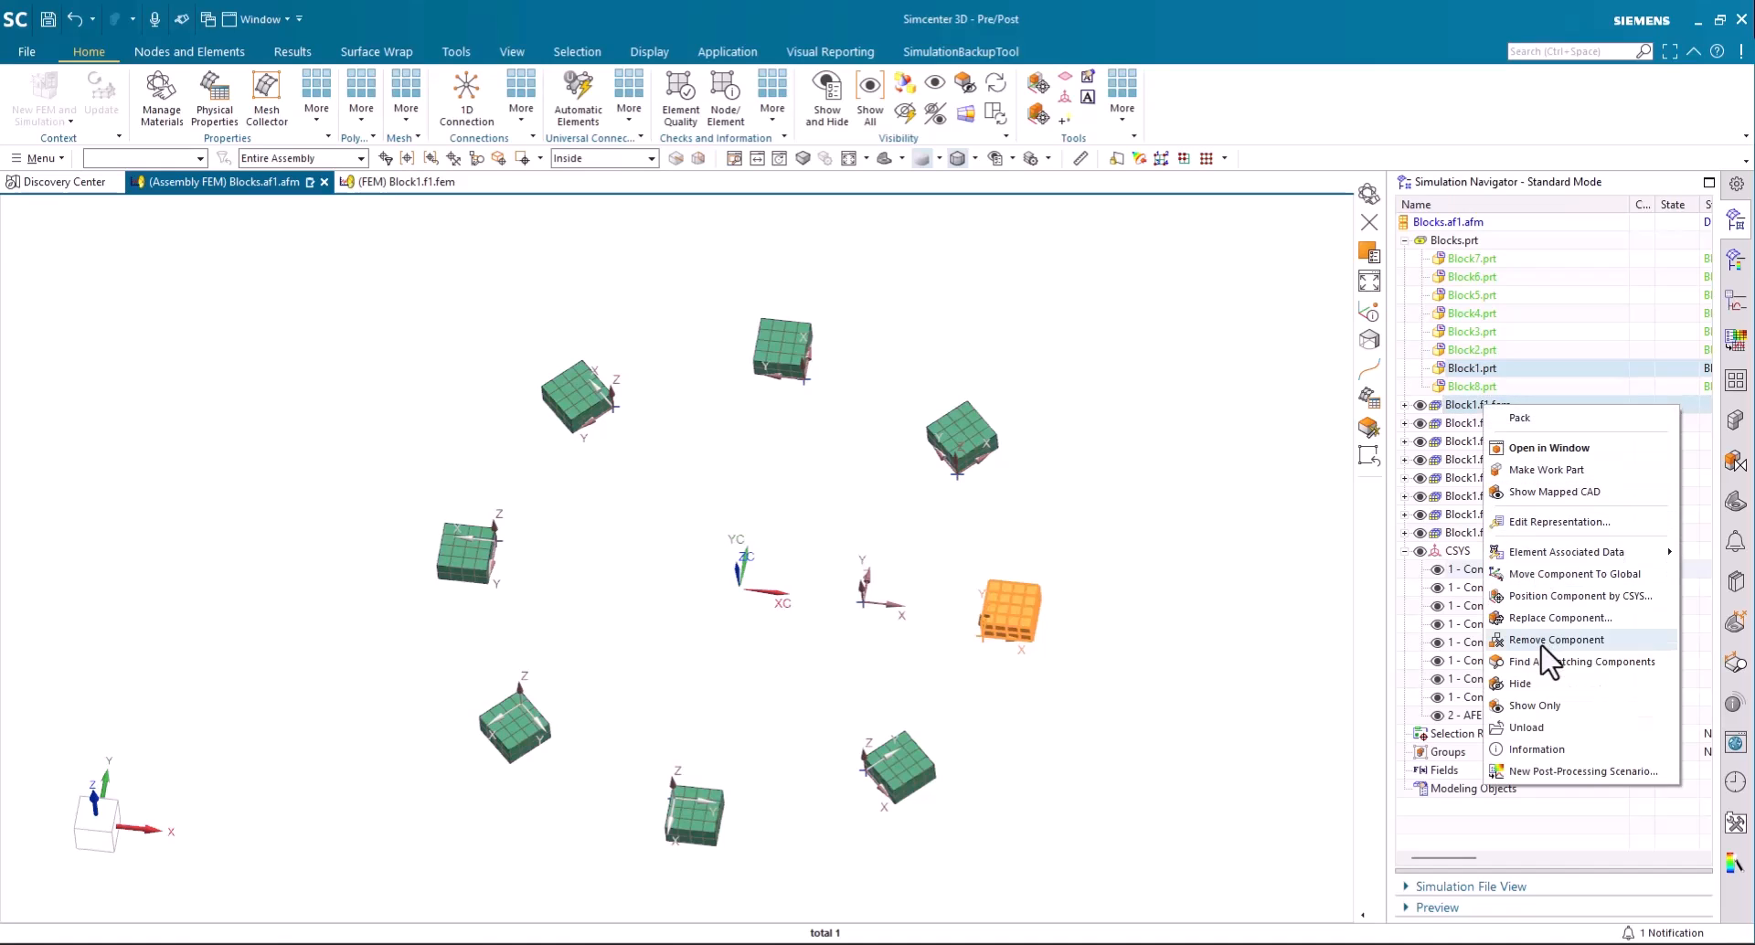
{"action": "left_click", "coordinate": [1548, 598]}
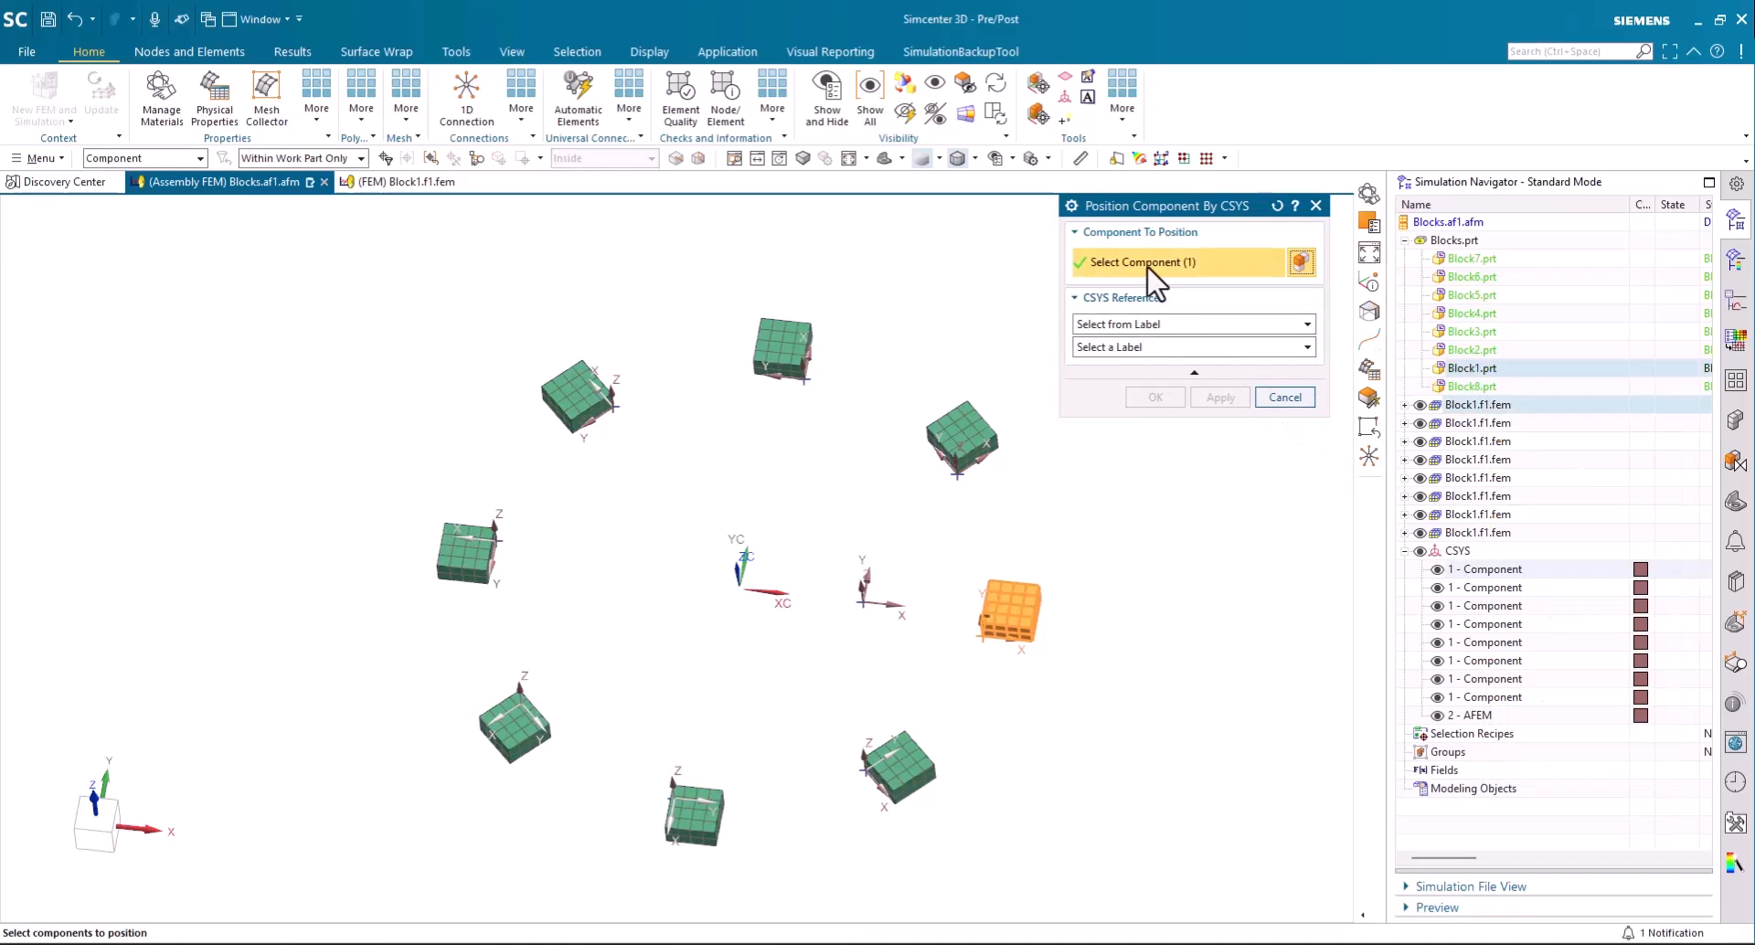
{"action": "left_click", "coordinate": [1124, 349]}
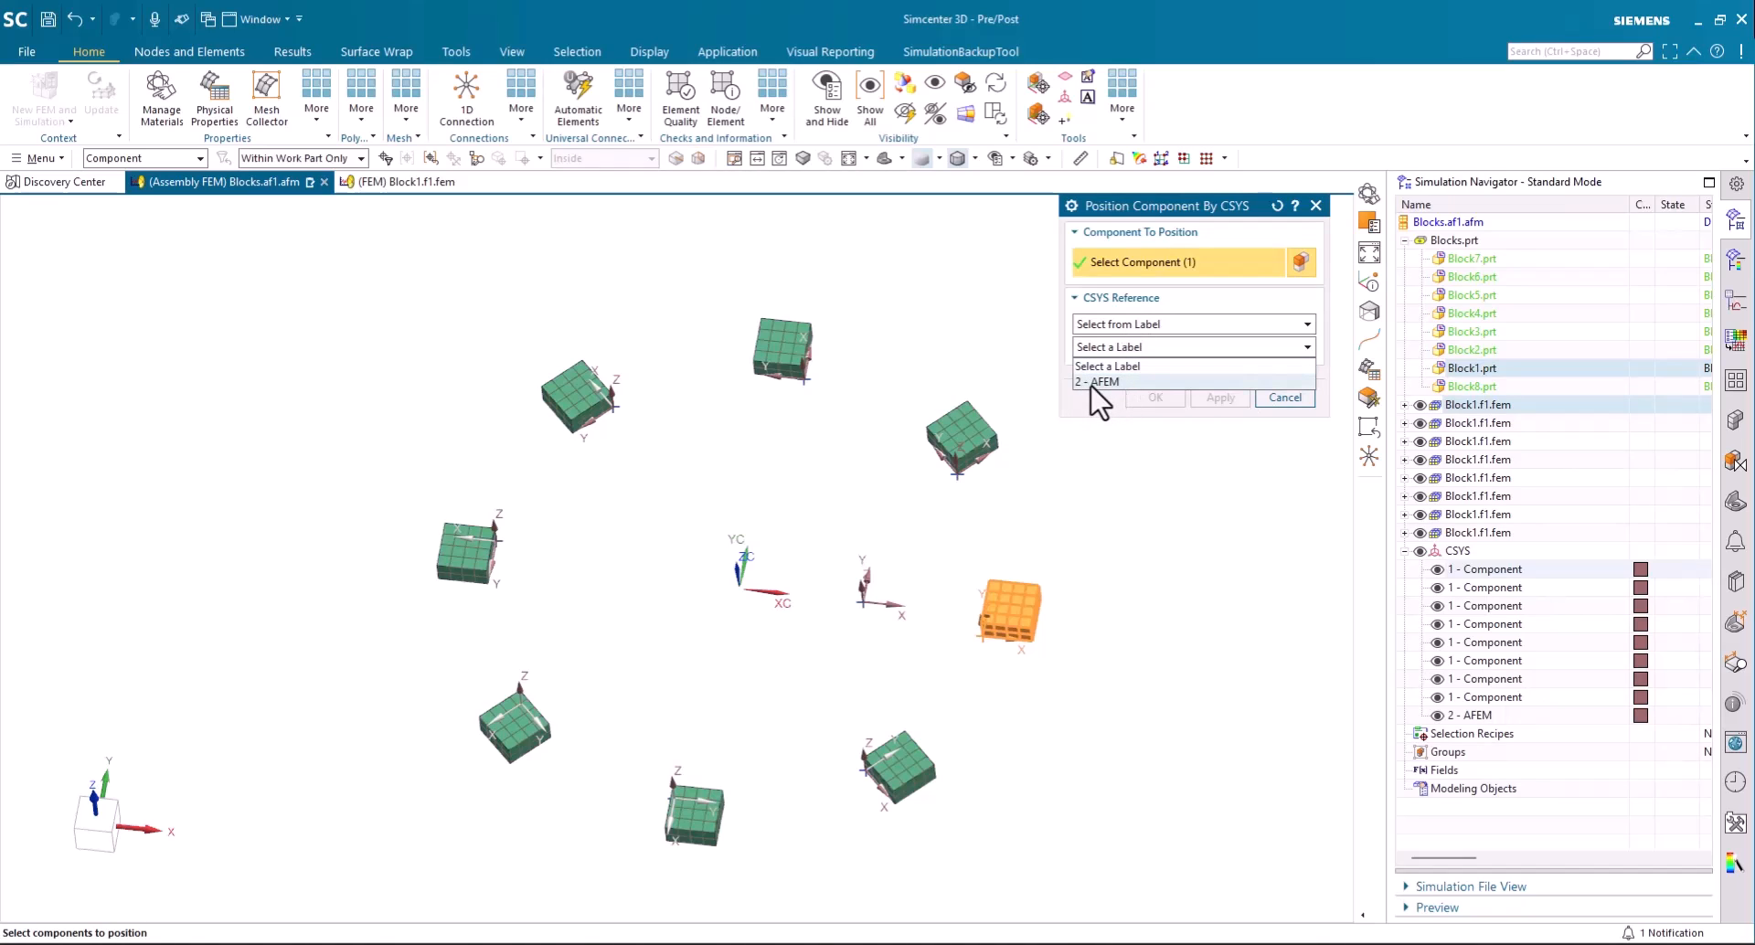
{"action": "left_click", "coordinate": [1102, 382]}
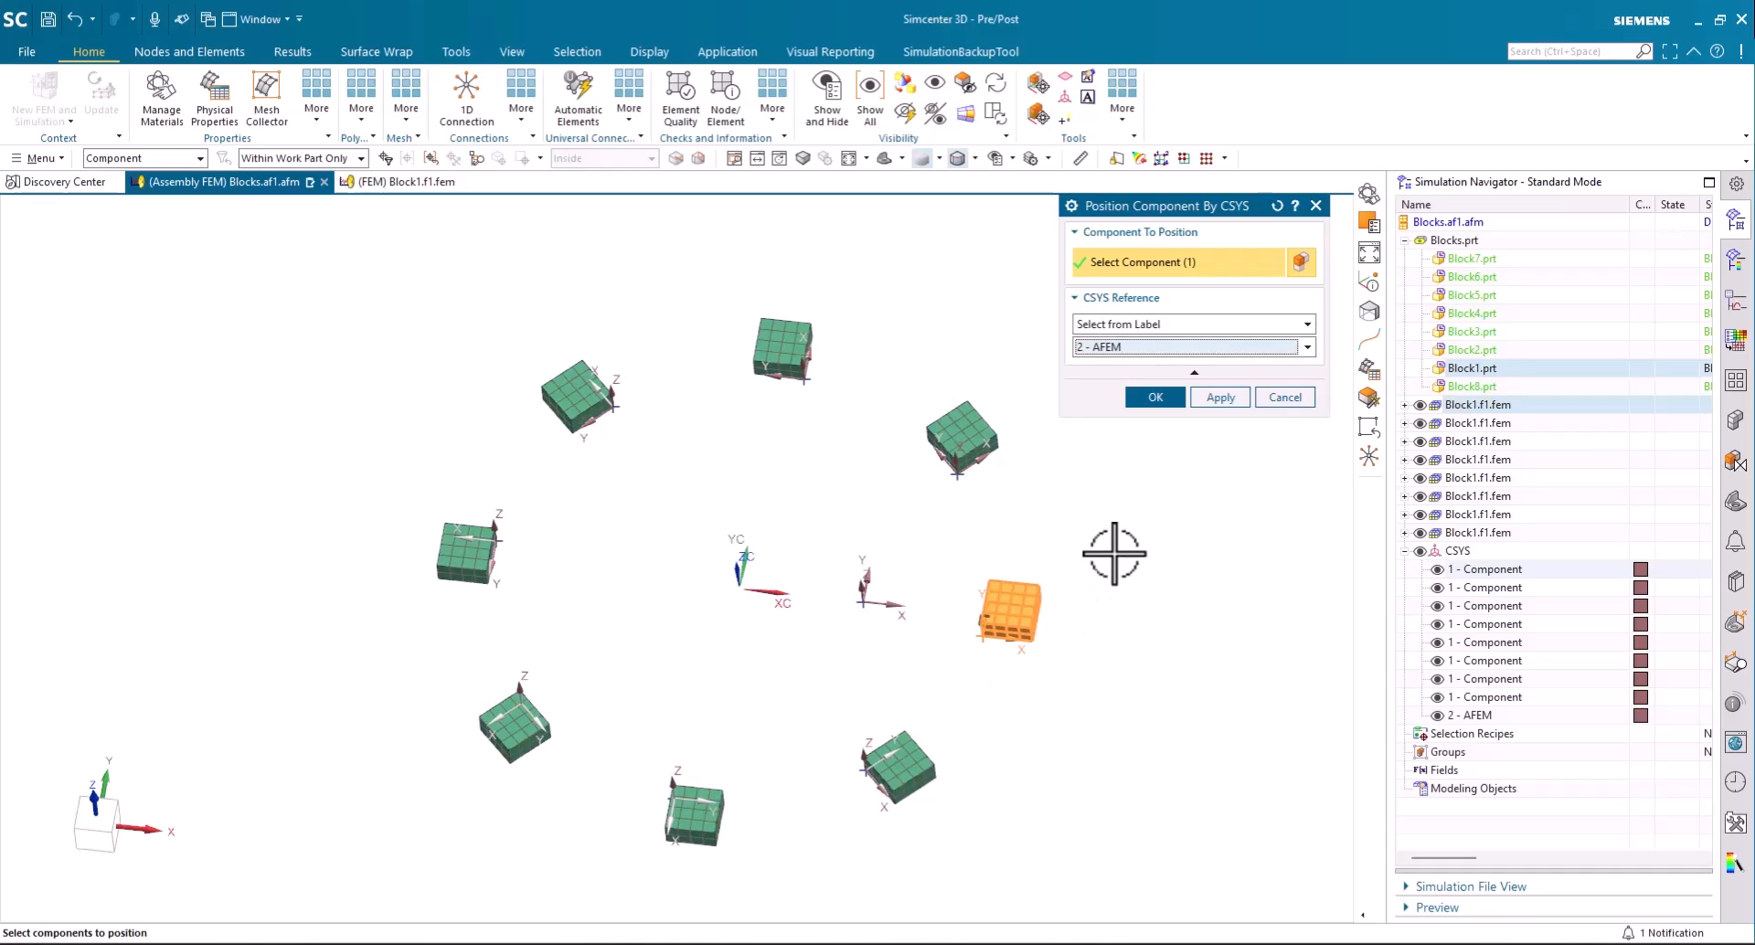
{"action": "left_click", "coordinate": [1155, 398]}
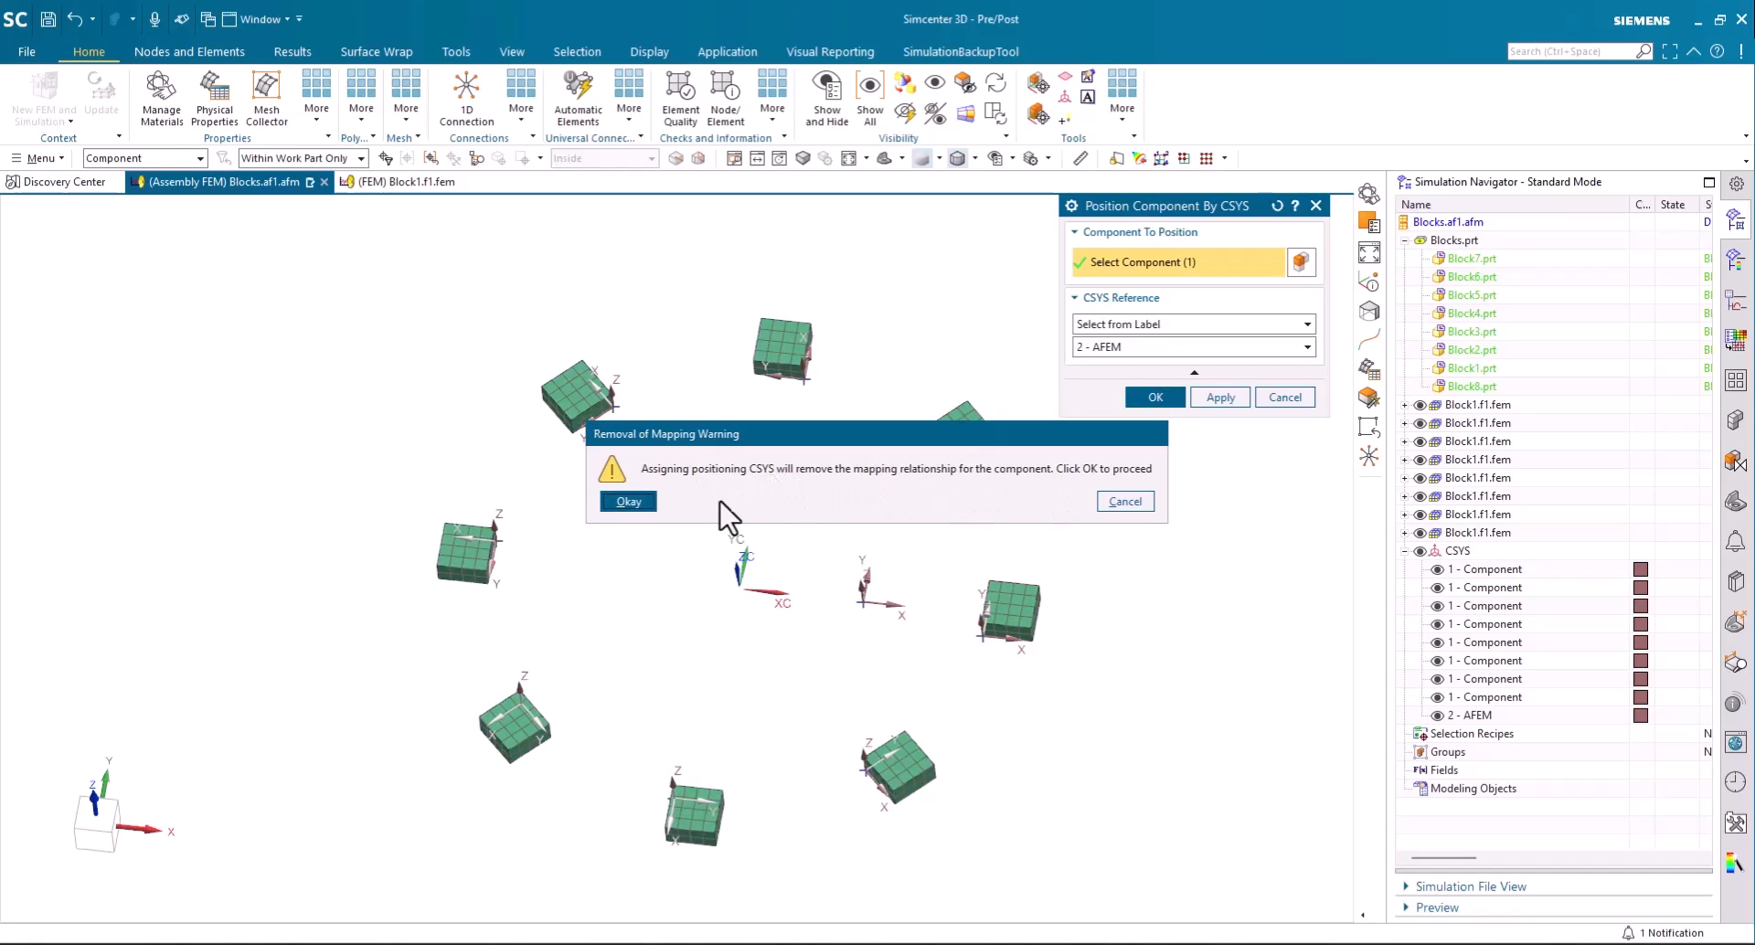
{"action": "left_click", "coordinate": [639, 502]}
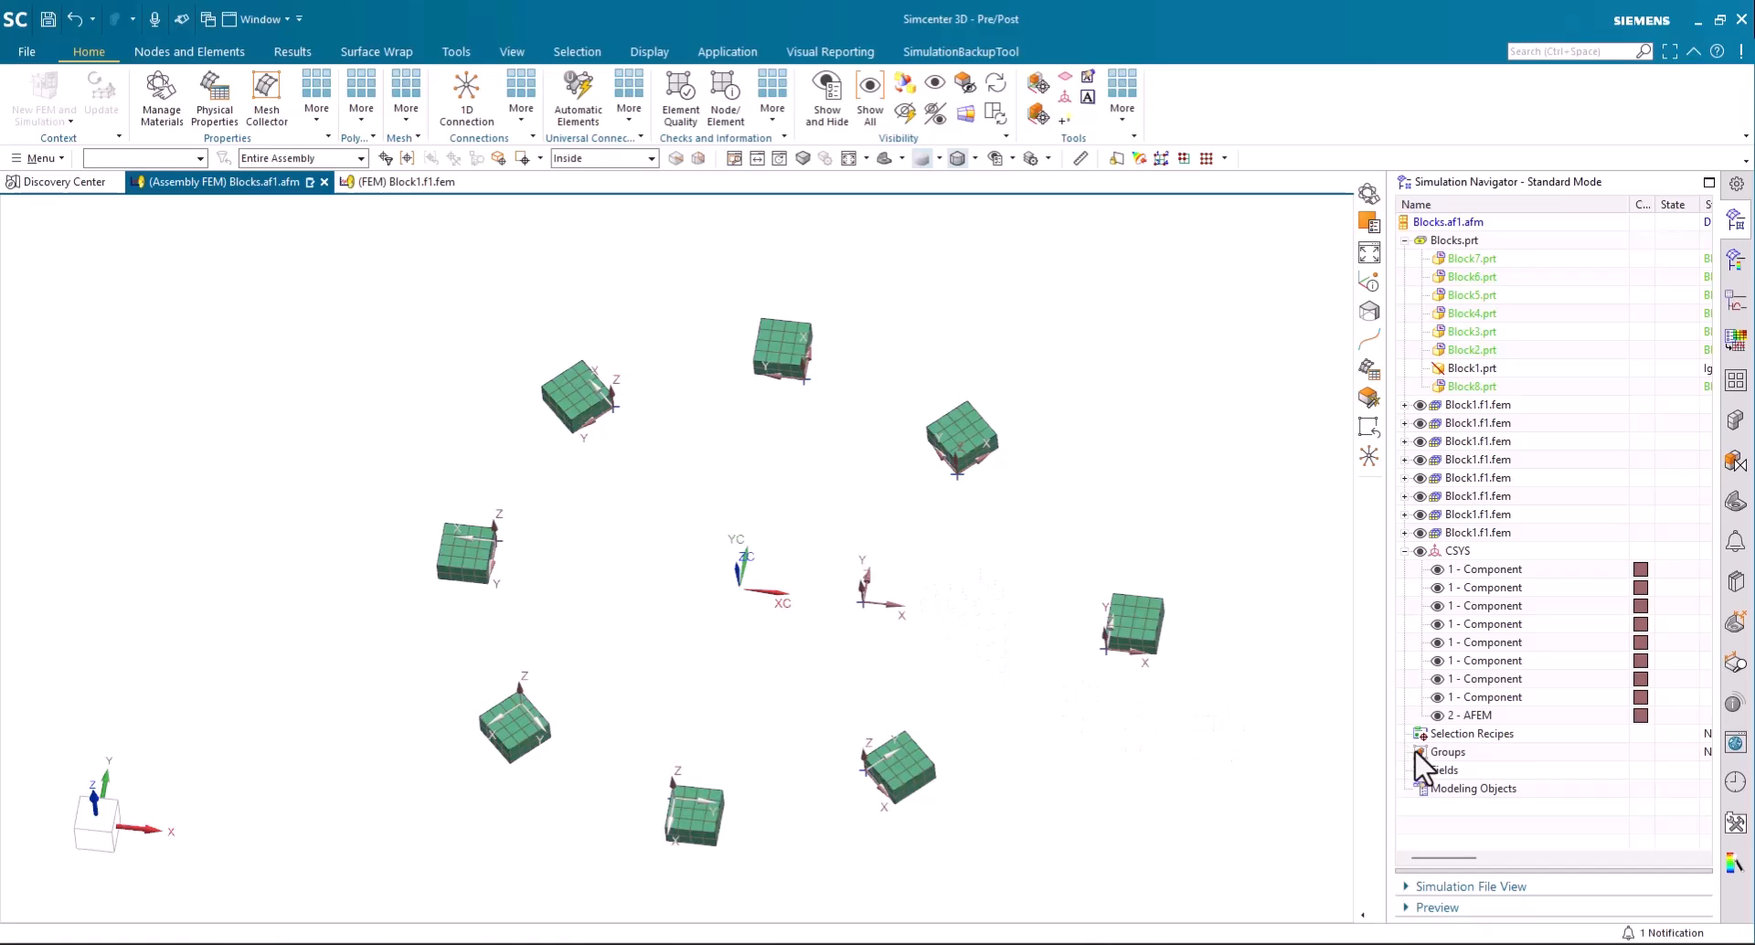
- Edit the AFEM coordinate system, moving its origin to XC -50, YC 0, ZC 0 mm
{"action": "right_click", "coordinate": [1473, 716]}
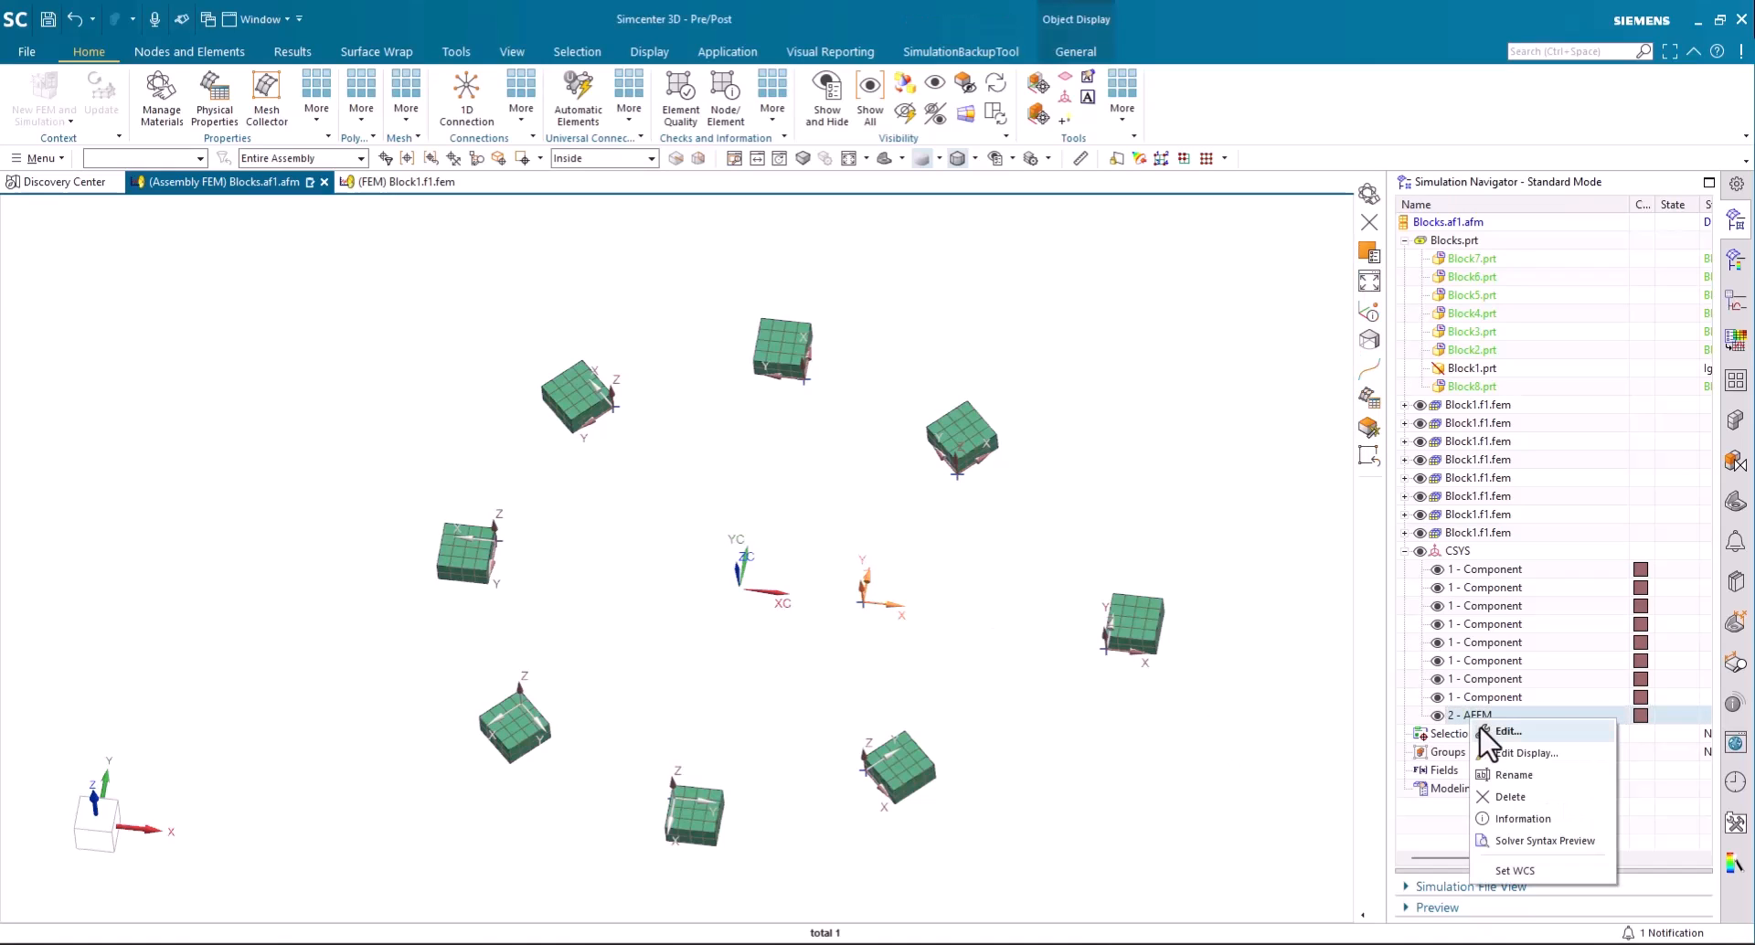
{"action": "left_click", "coordinate": [1481, 730]}
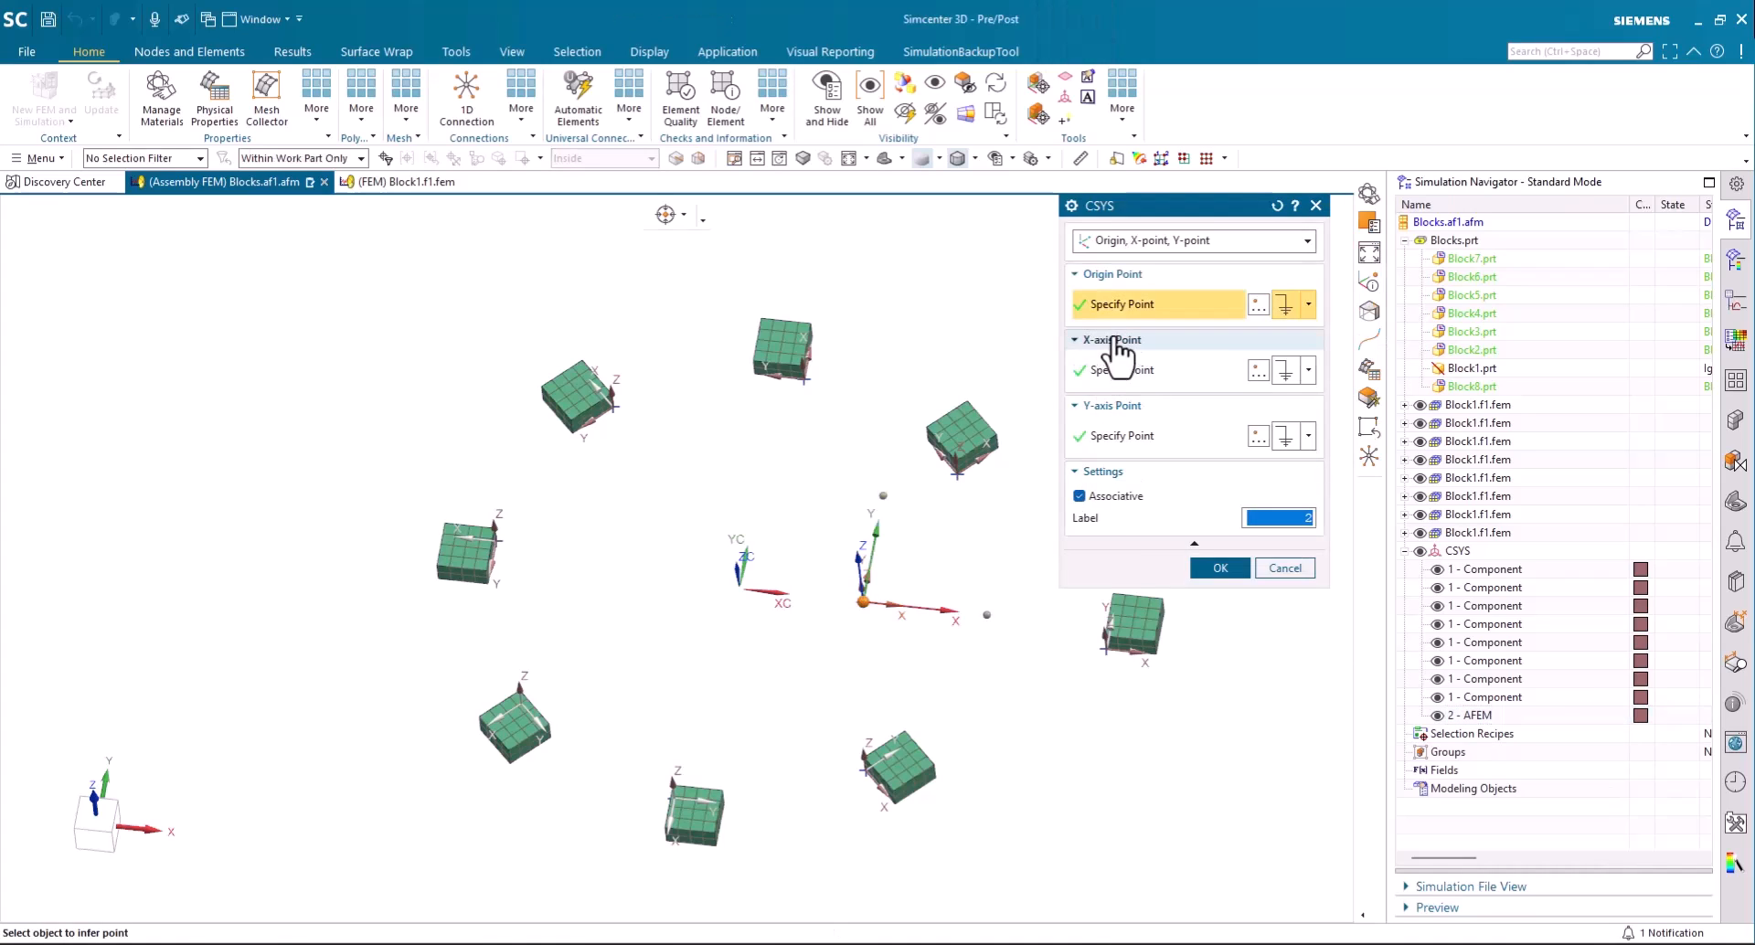
{"action": "left_click", "coordinate": [1259, 305]}
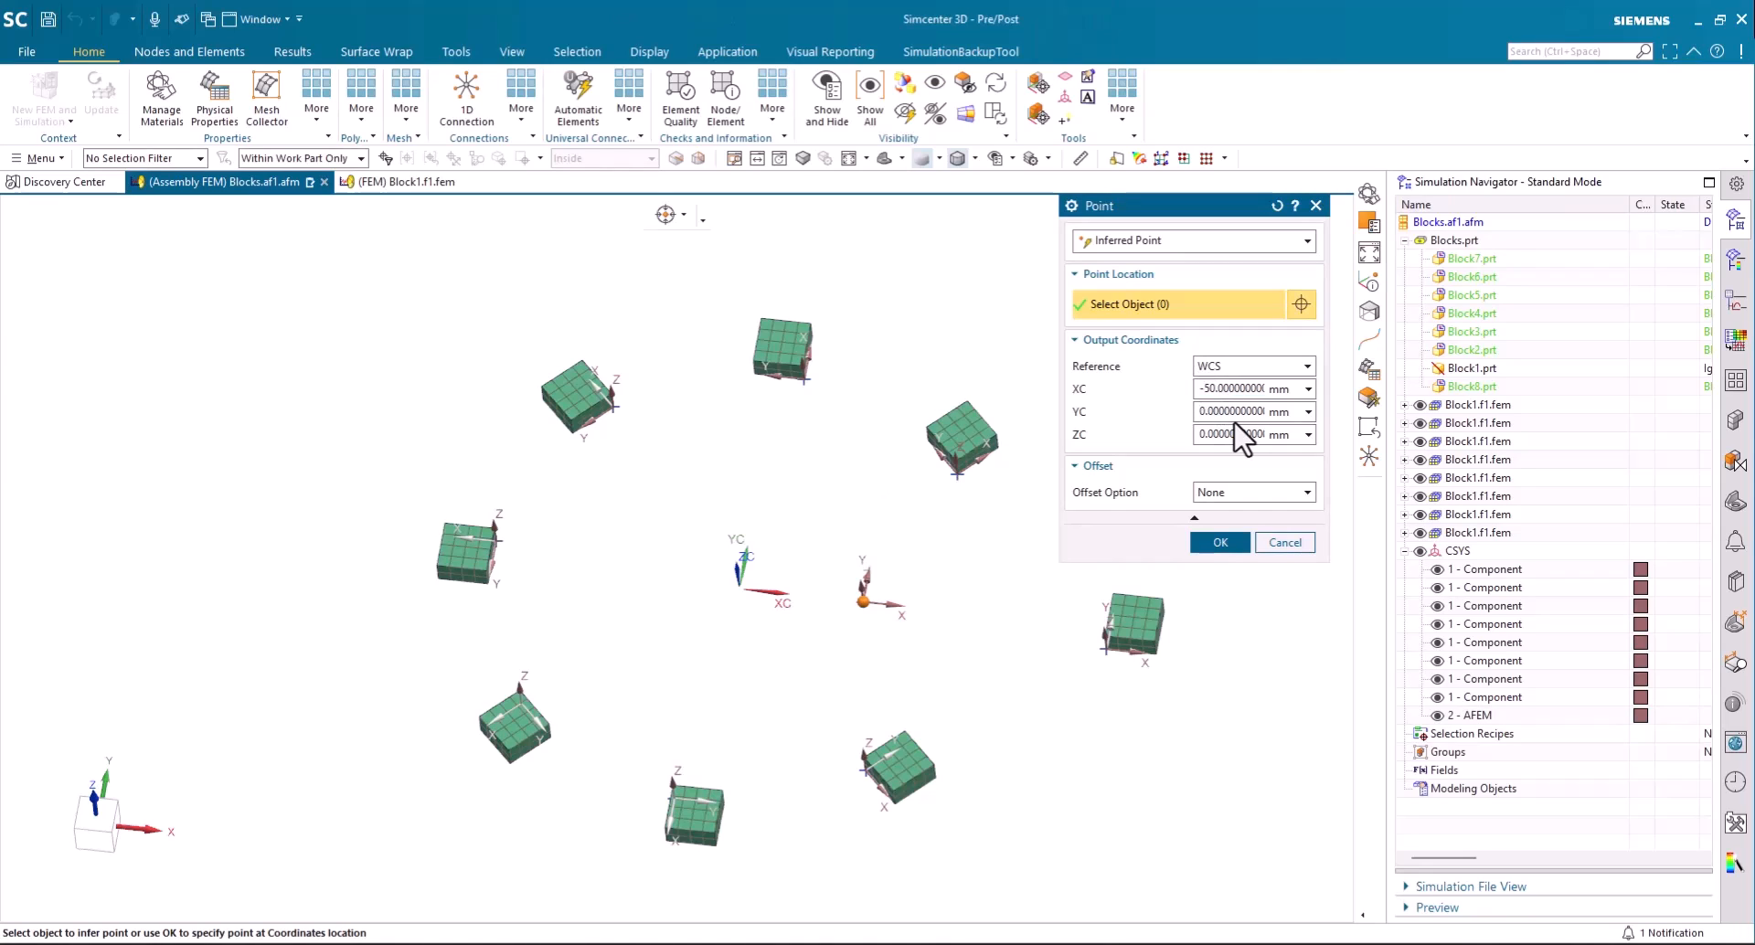
{"action": "left_click", "coordinate": [1221, 542]}
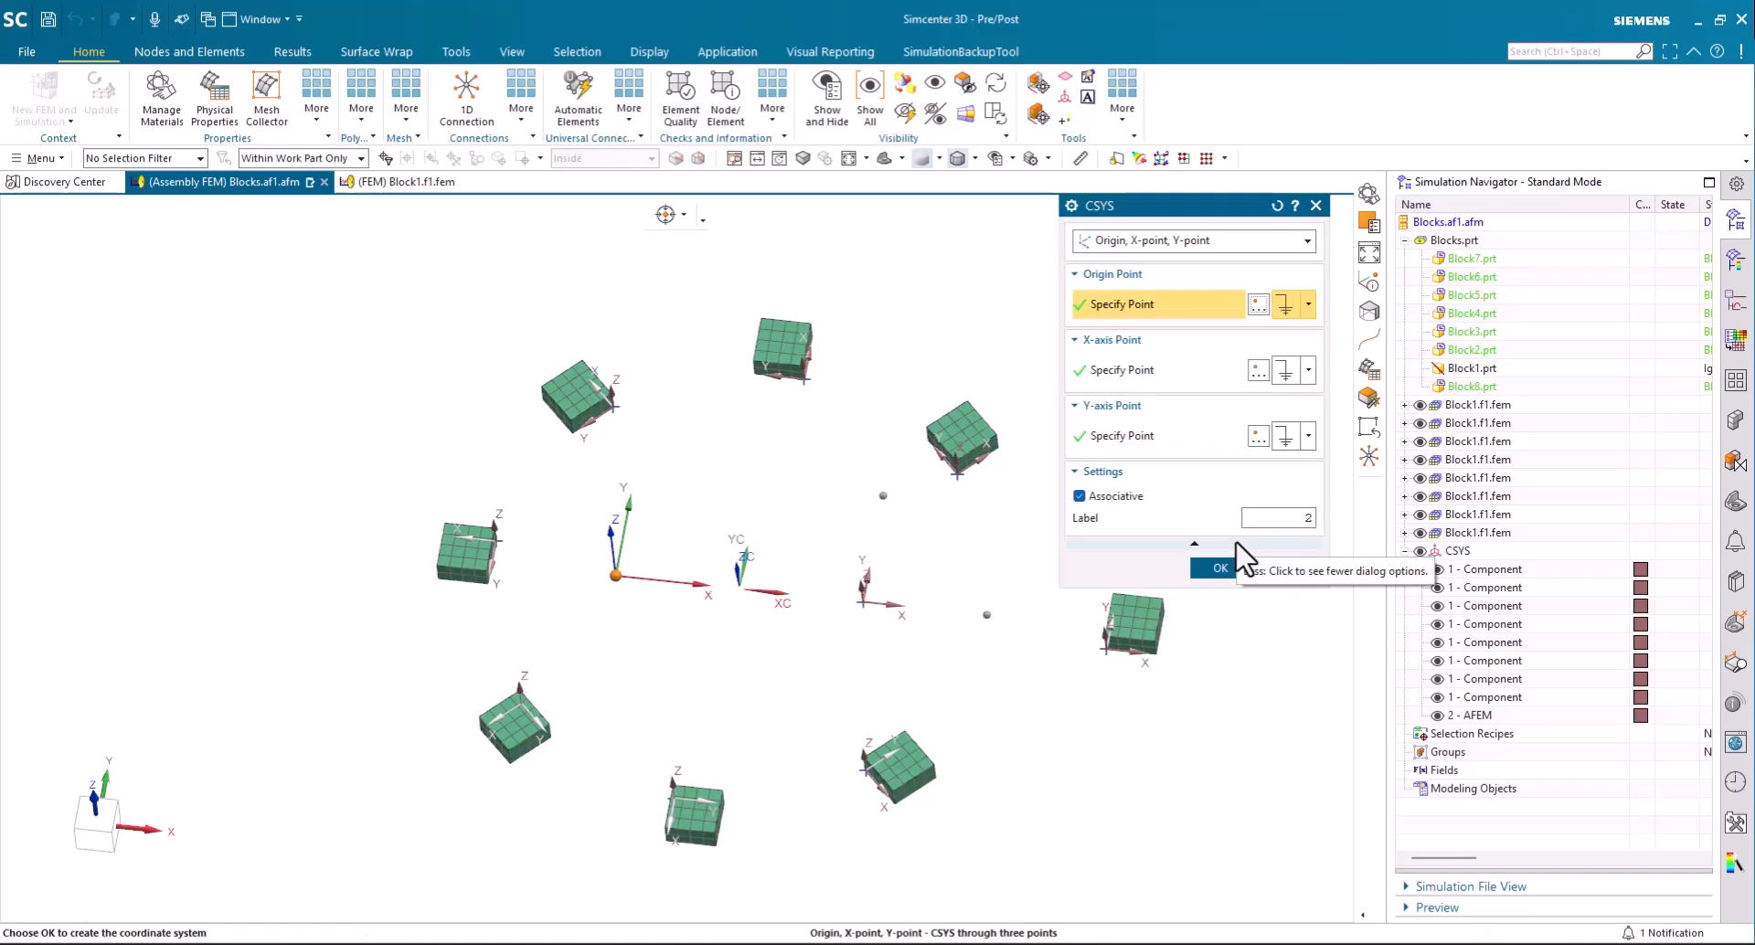
{"action": "left_click", "coordinate": [1234, 548]}
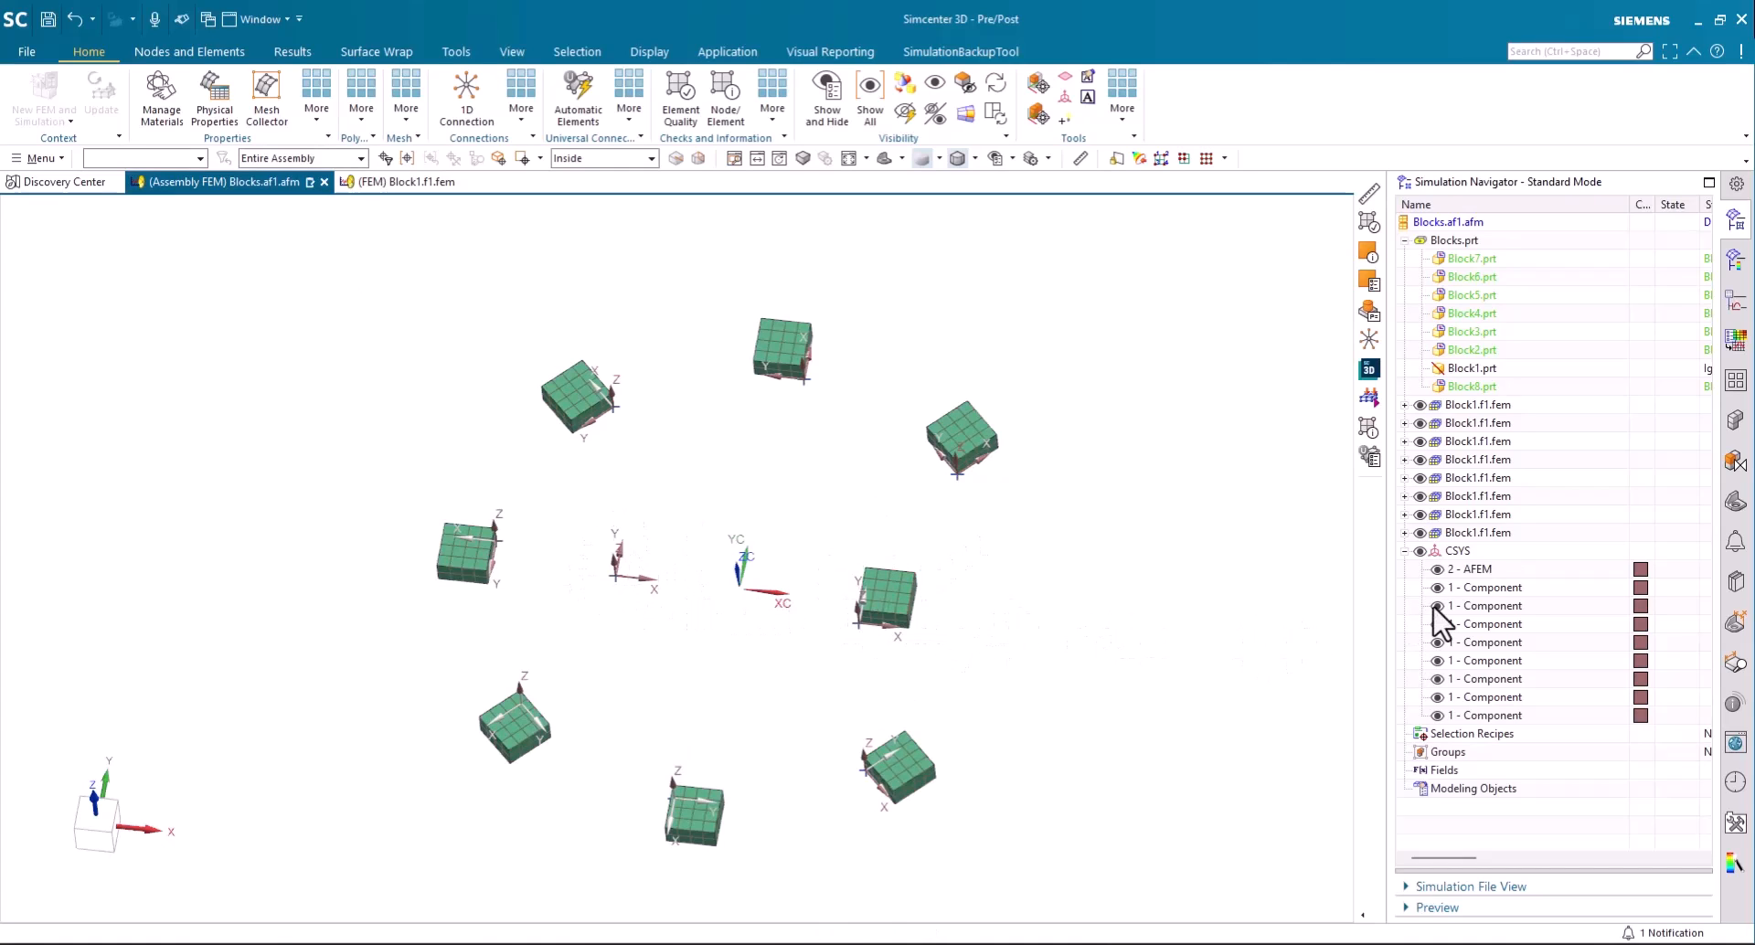
- Highlight the AFEM and all Component coordinate systems together to examine their labels, and clear the selection
{"action": "left_click", "coordinate": [1466, 571]}
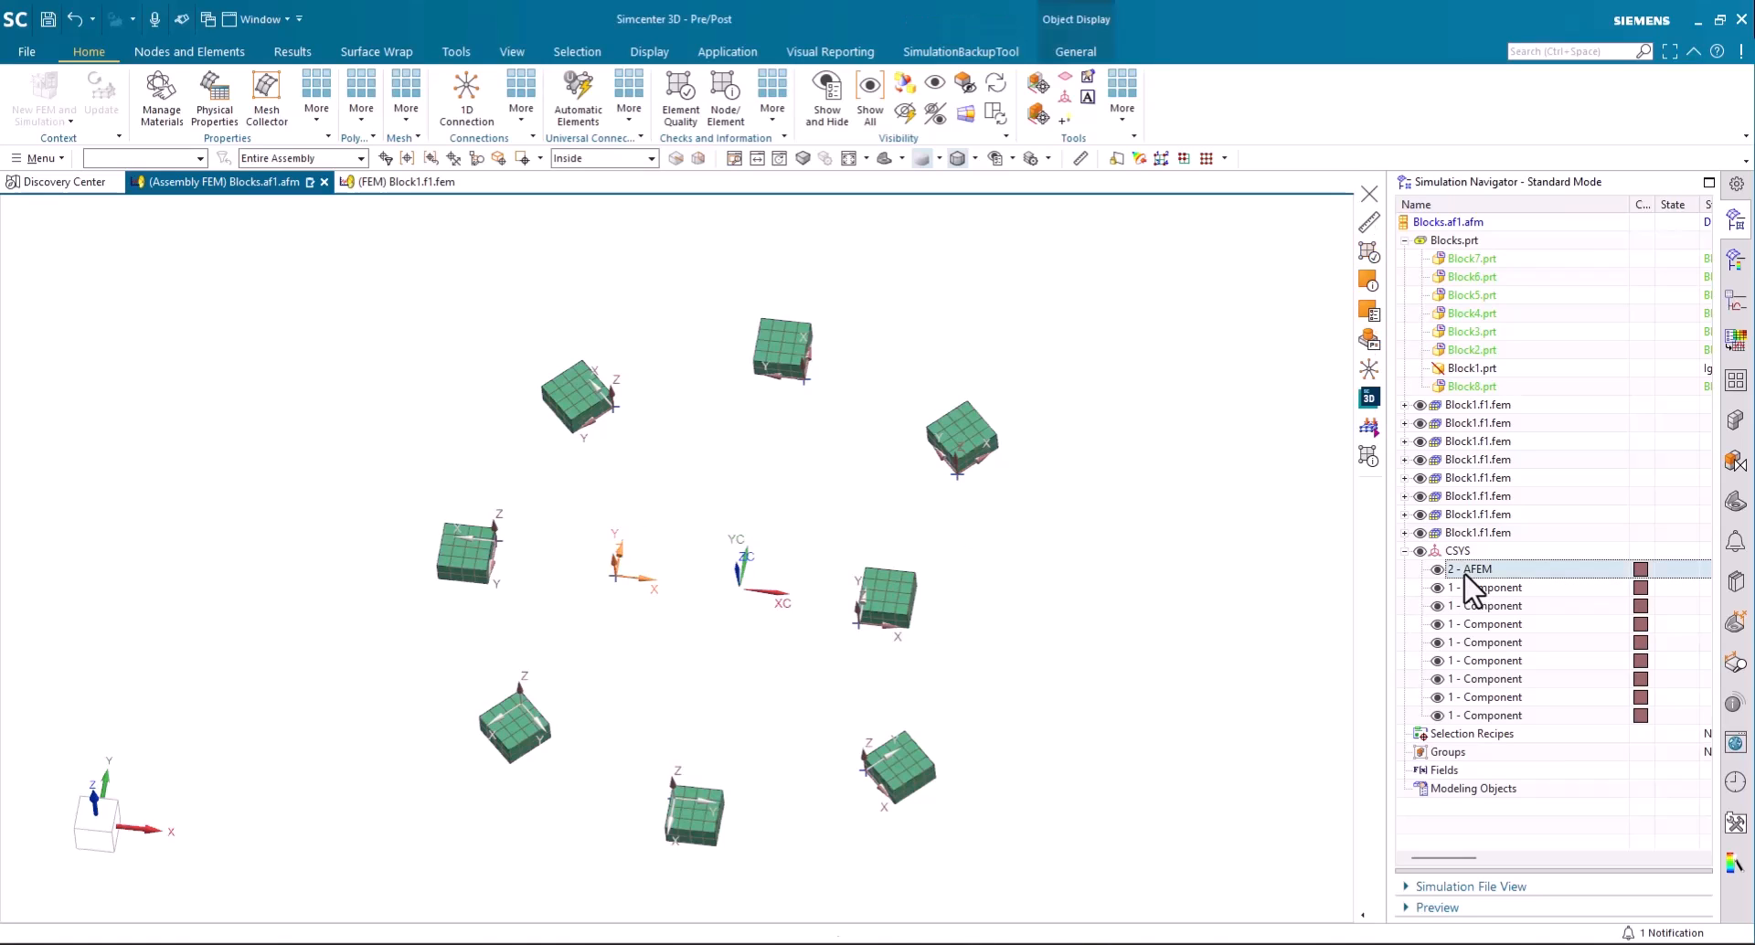
{"action": "left_click", "coordinate": [1486, 716], "text": "shift"}
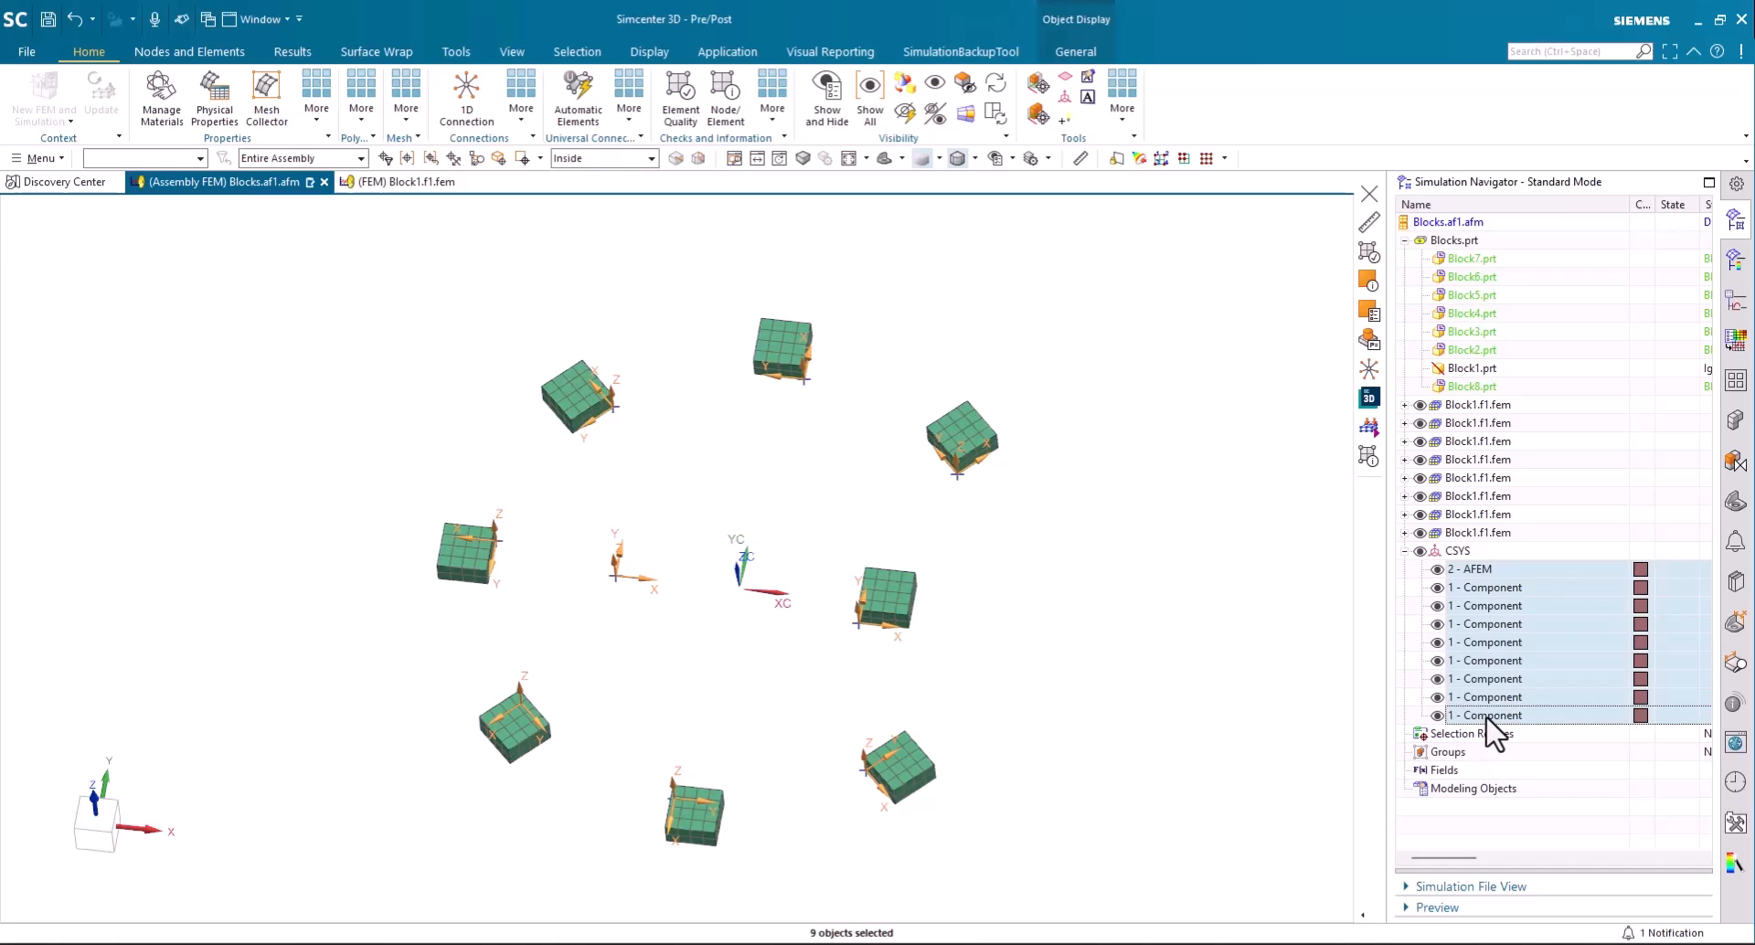
{"action": "key", "text": "Escape"}
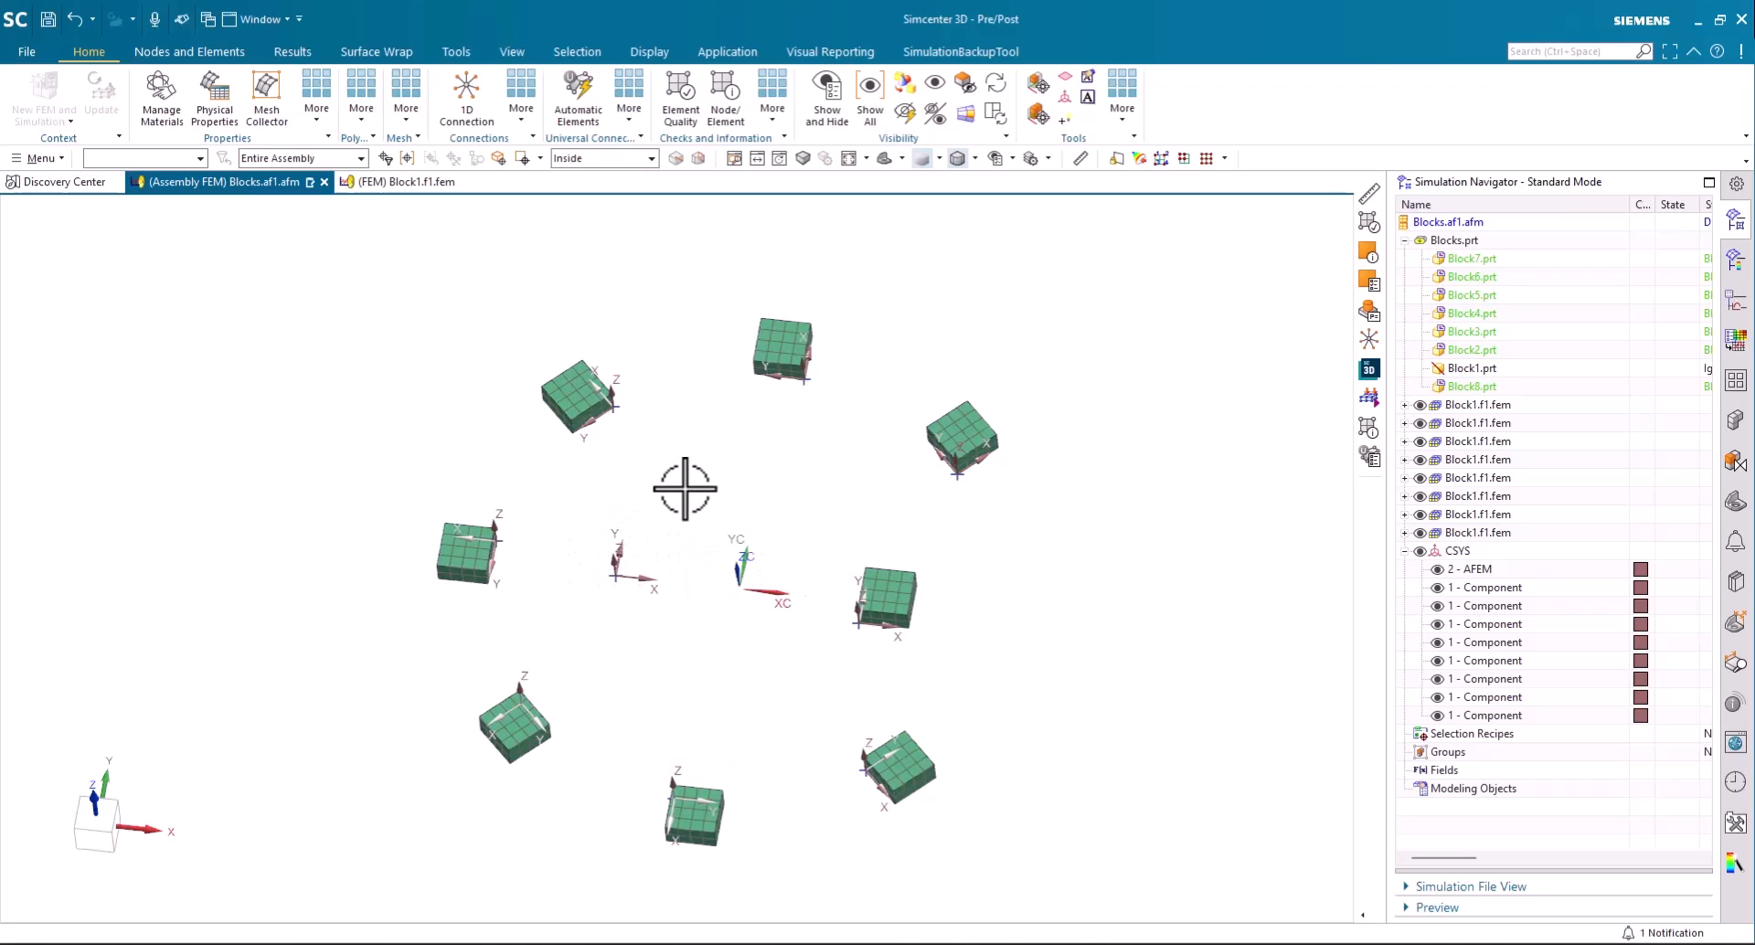
{"action": "left_click", "coordinate": [26, 52]}
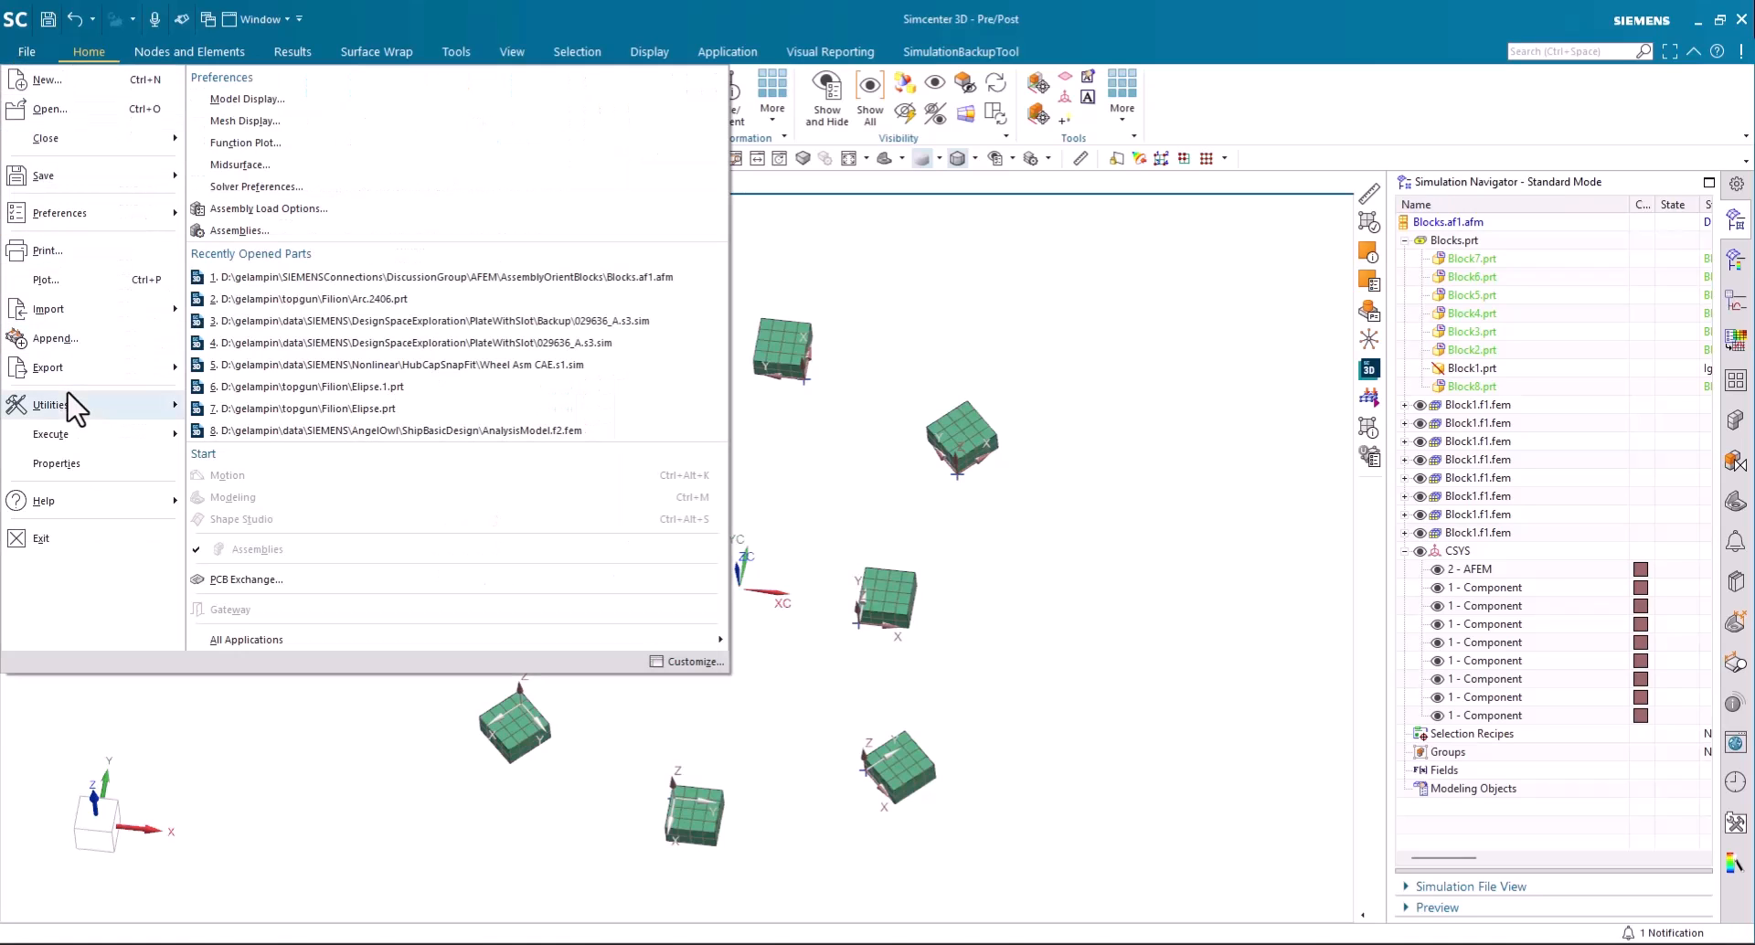
{"action": "mouse_move", "coordinate": [68, 366]}
{"action": "left_click", "coordinate": [249, 86]}
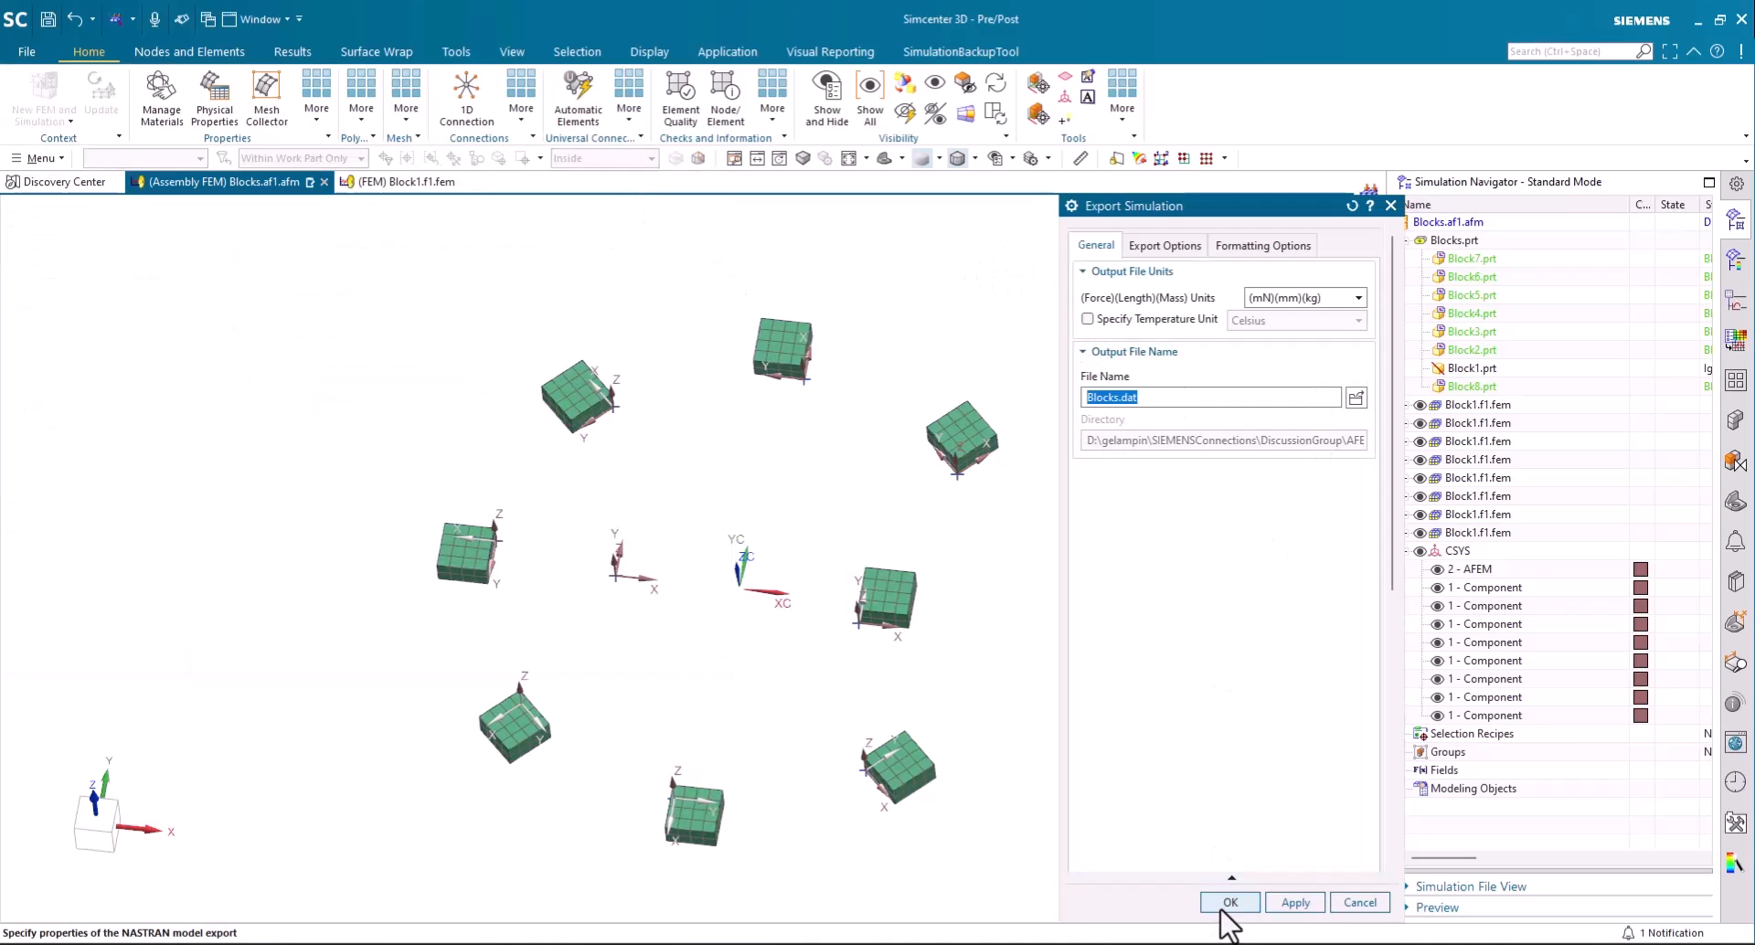
{"action": "left_click", "coordinate": [1359, 904]}
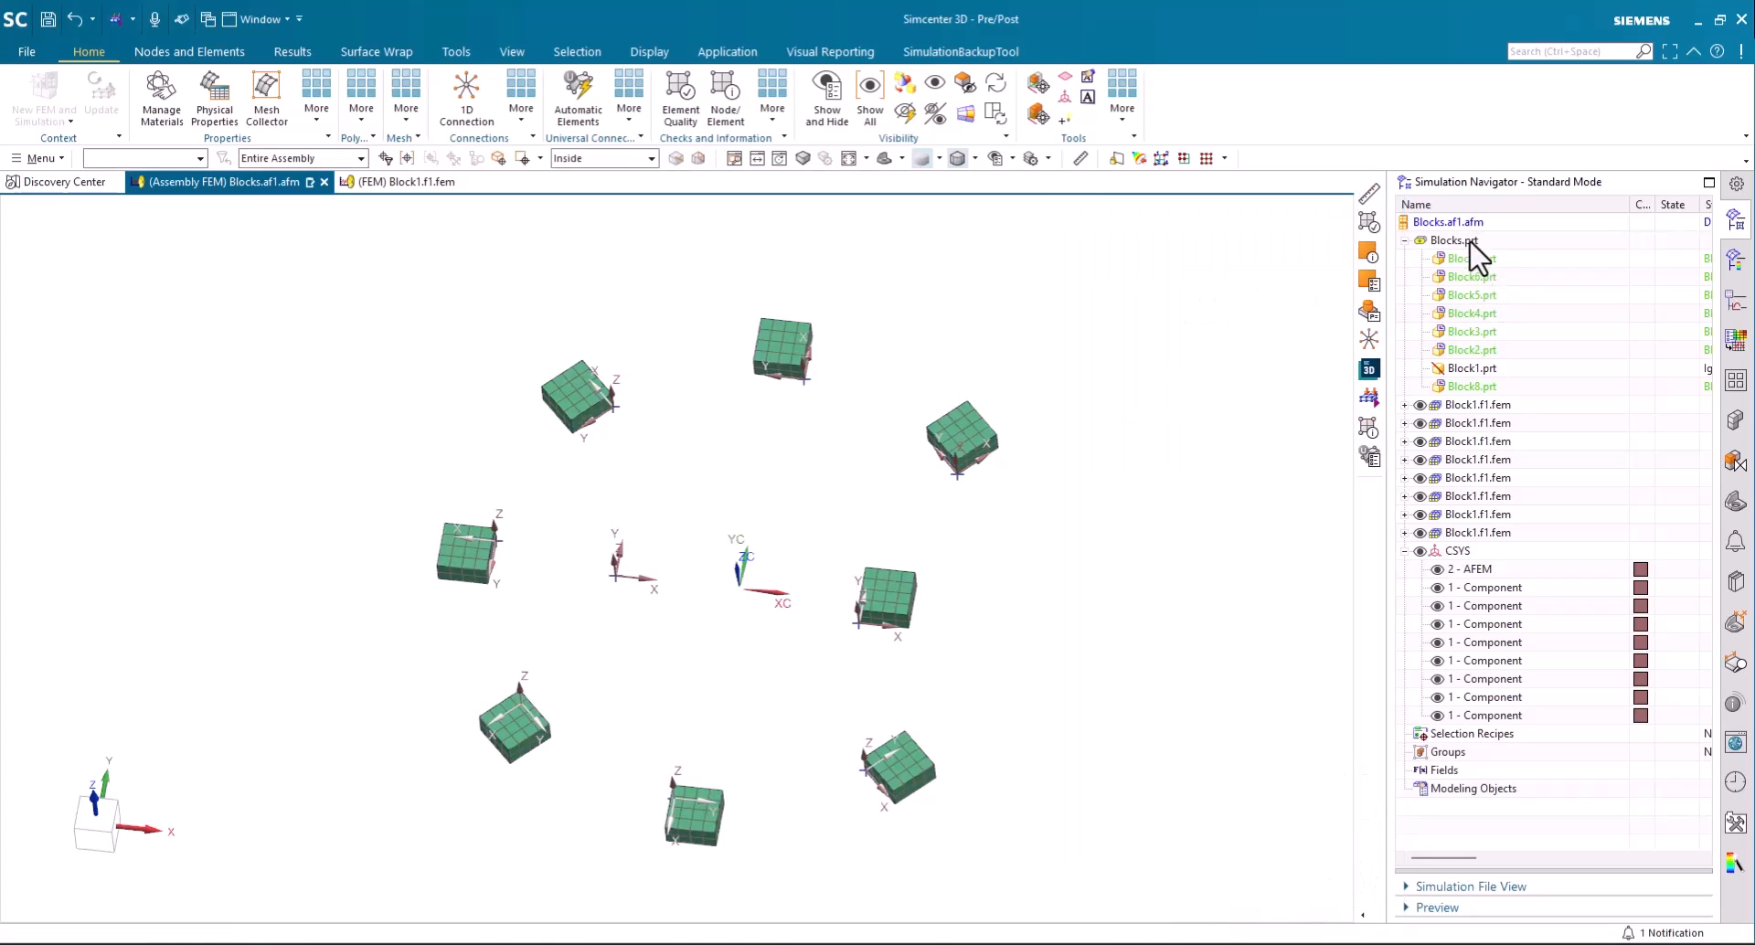
- Automatically resolve the label conflicts of all entity types in Blocks.af1.afm with the Assembly Label Manager
{"action": "right_click", "coordinate": [1470, 224]}
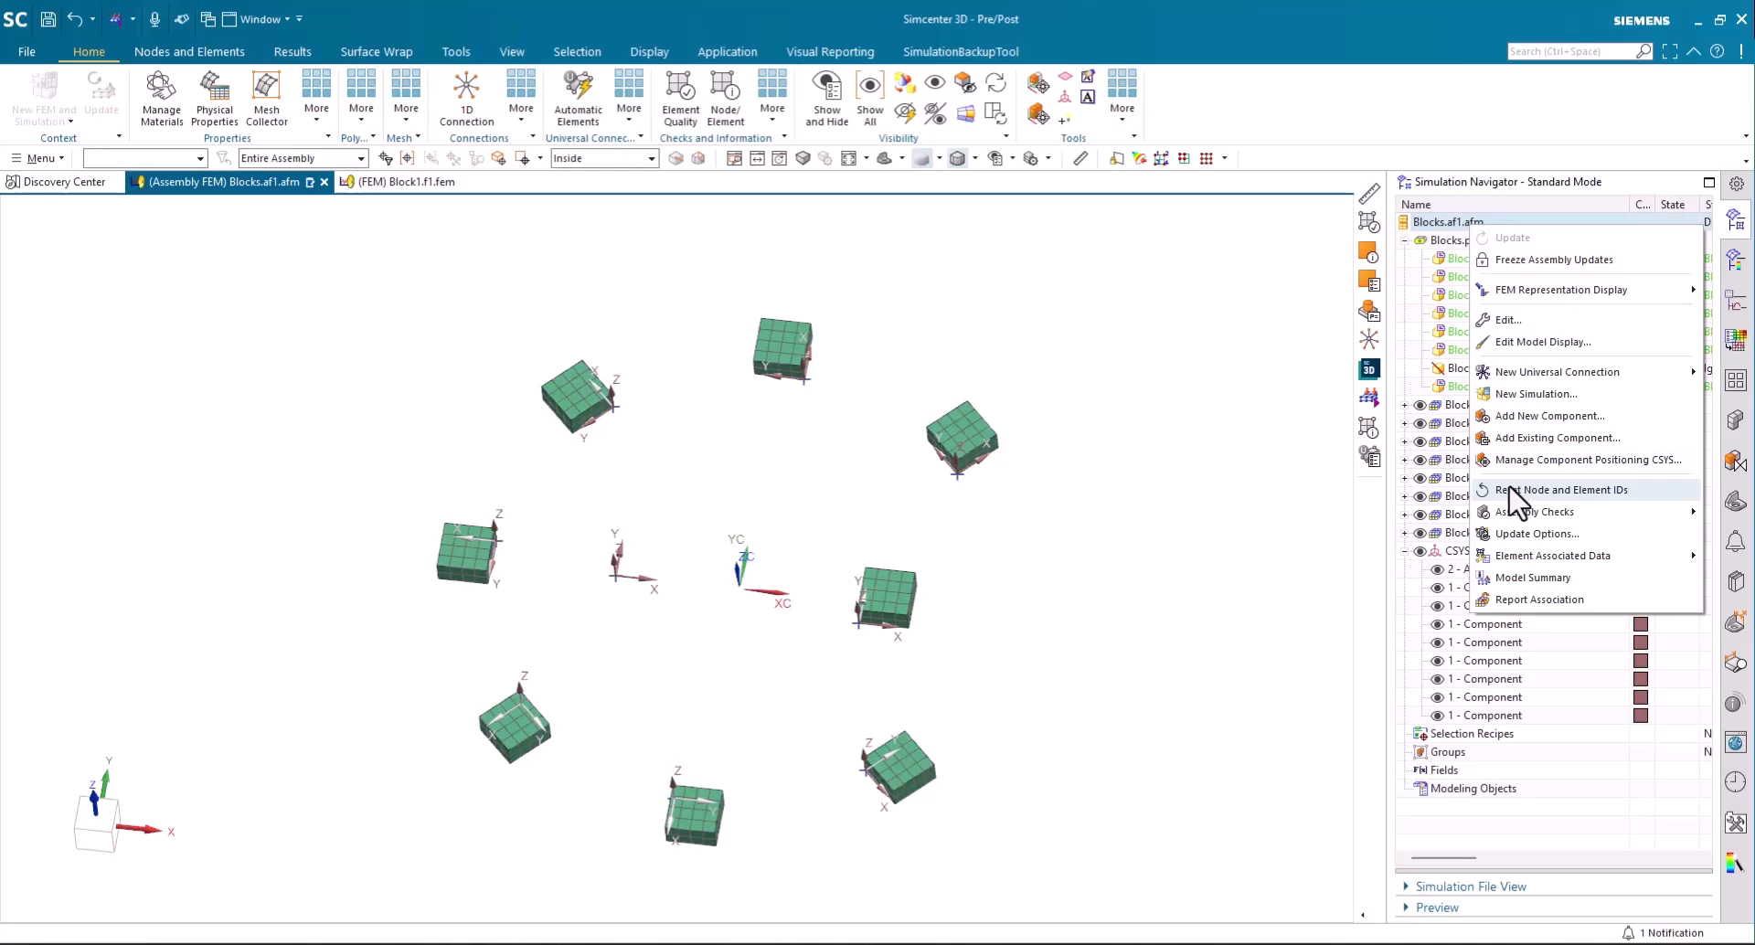
{"action": "mouse_move", "coordinate": [1517, 514]}
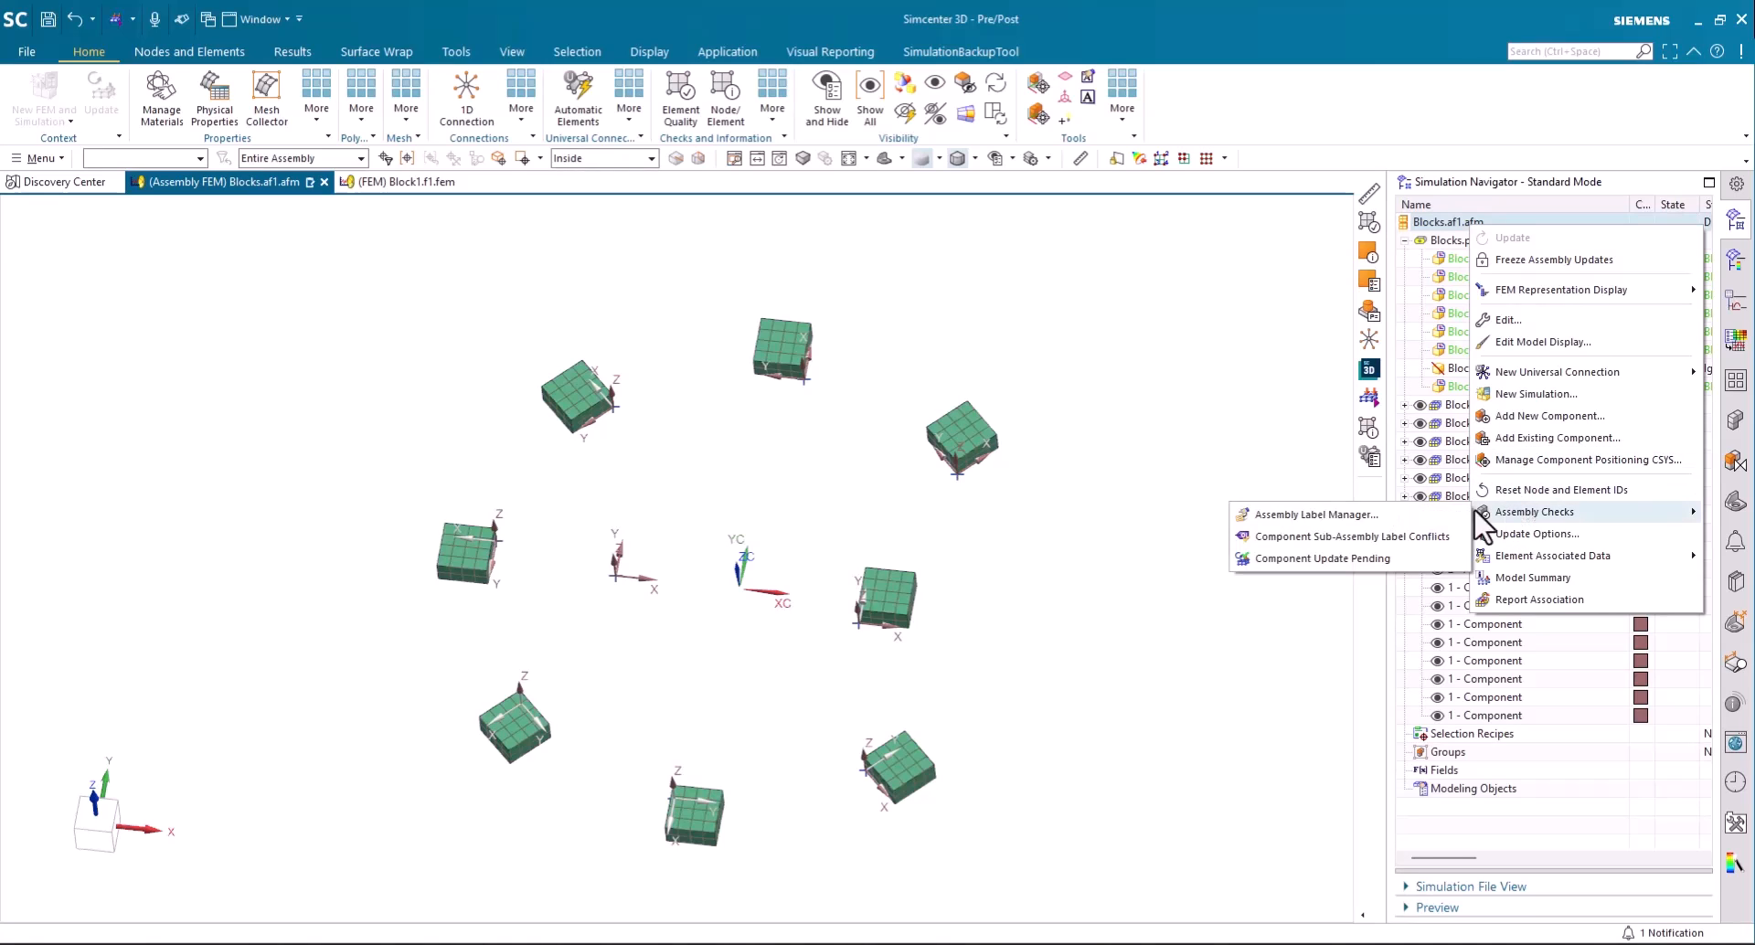
{"action": "left_click", "coordinate": [1316, 516]}
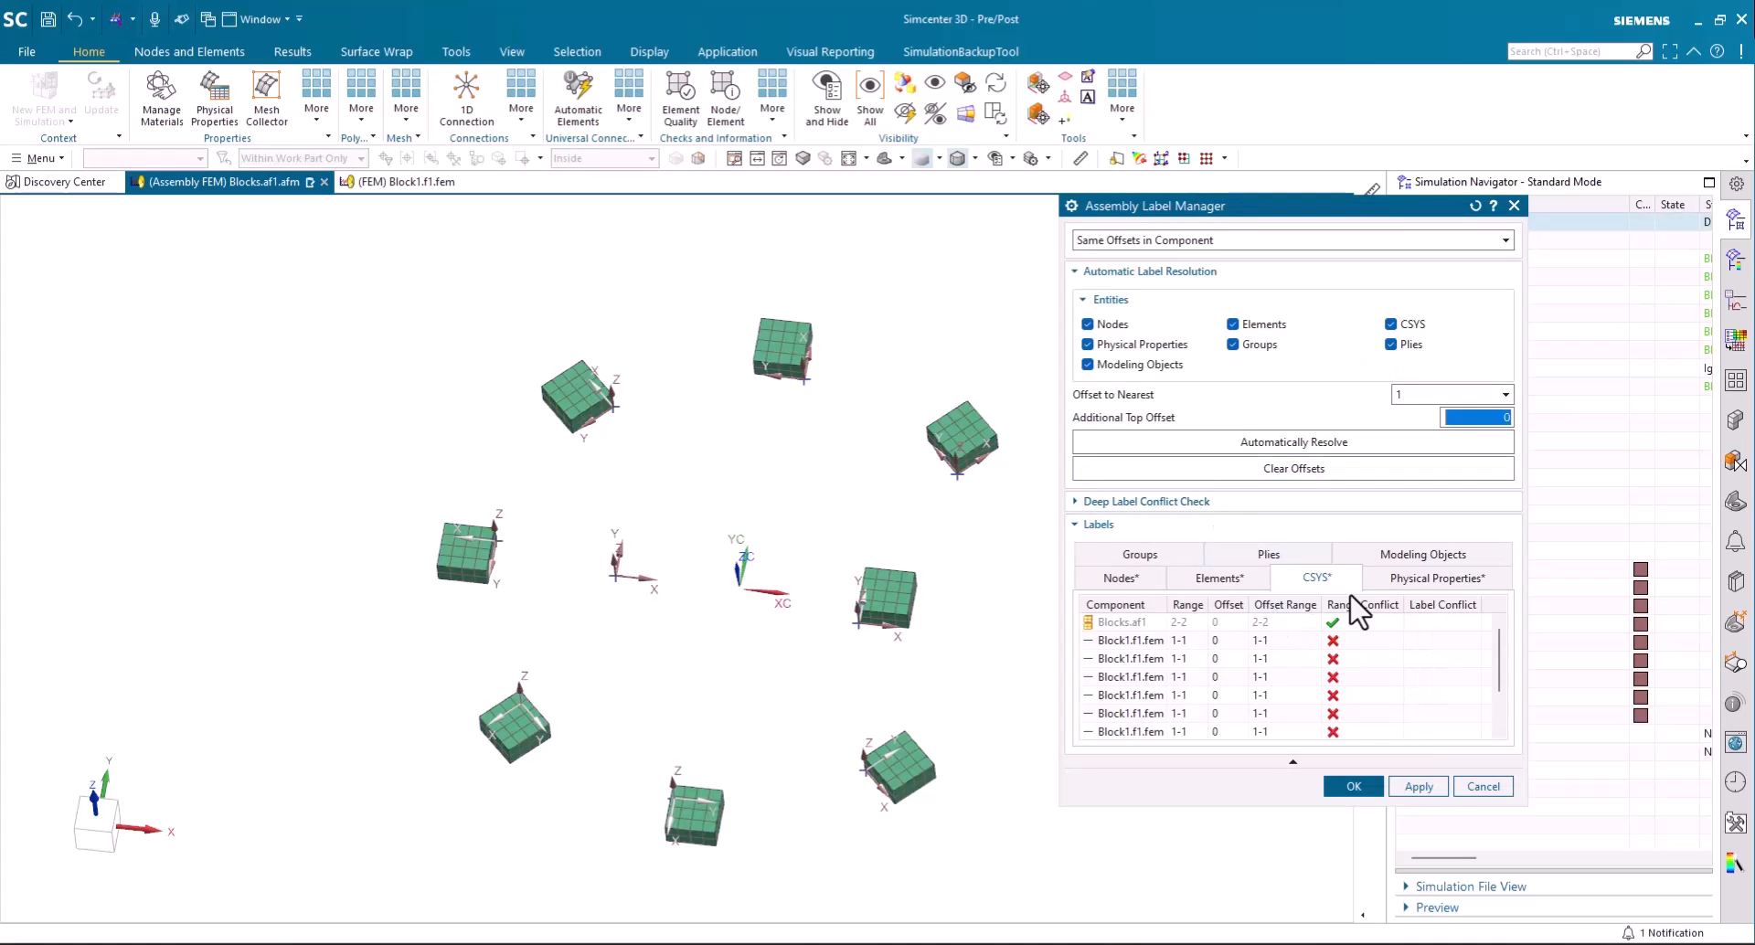
{"action": "left_click", "coordinate": [1293, 444]}
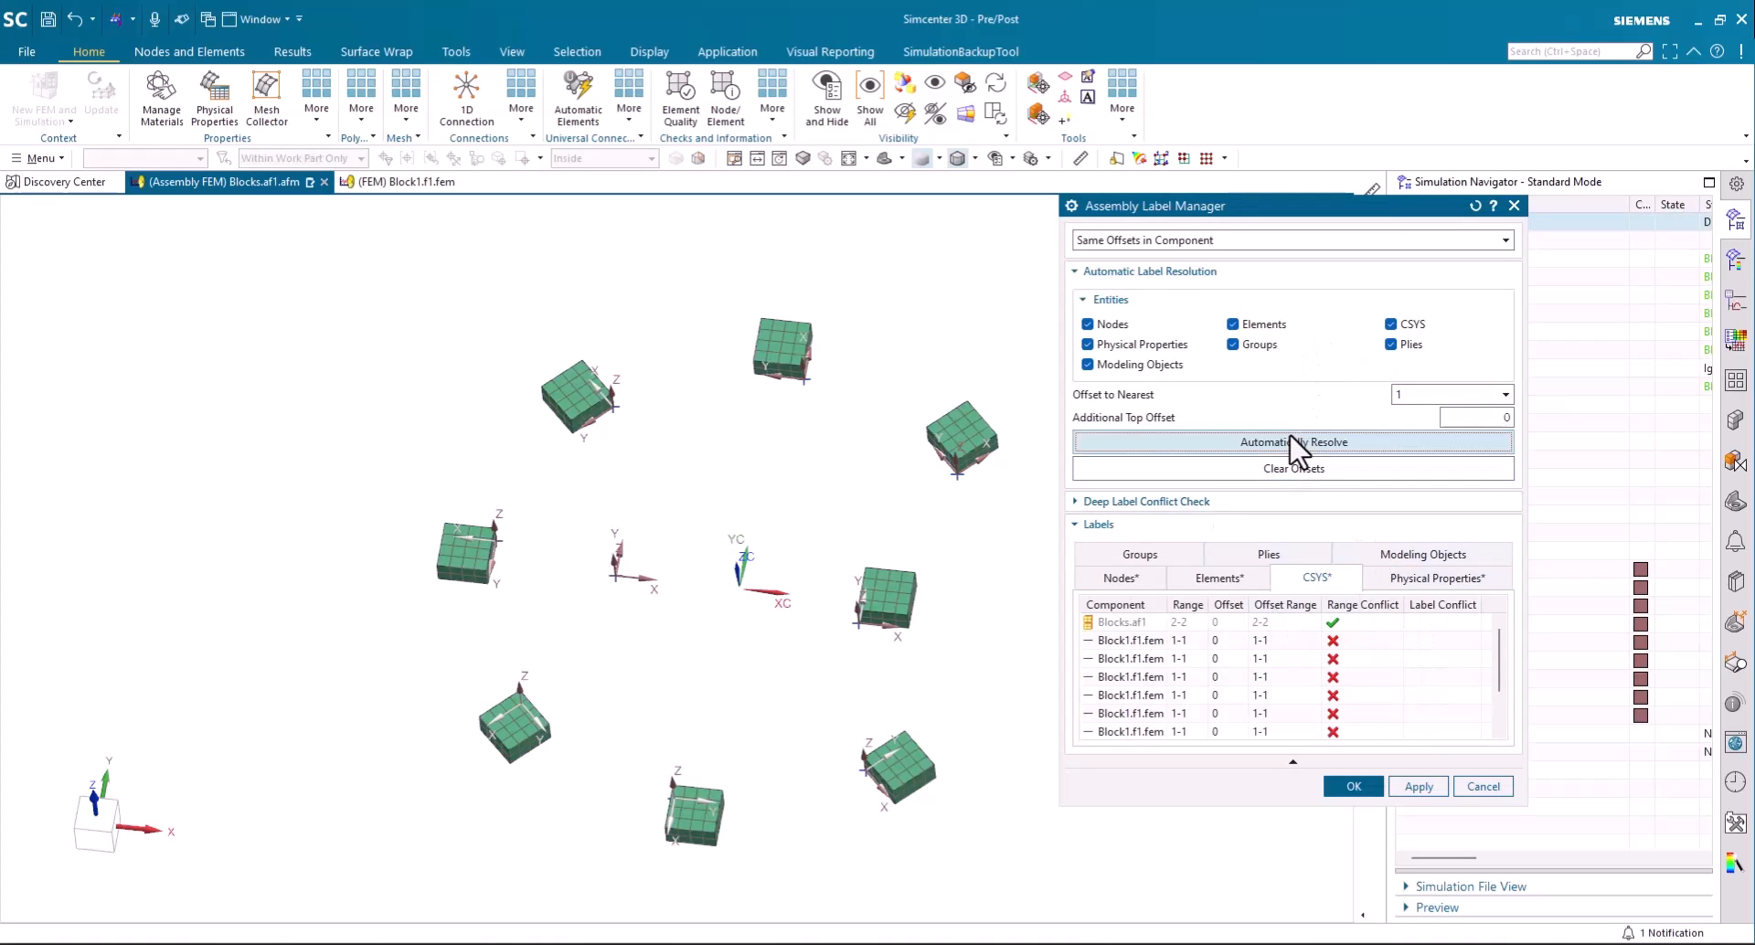
{"action": "left_click", "coordinate": [1354, 788]}
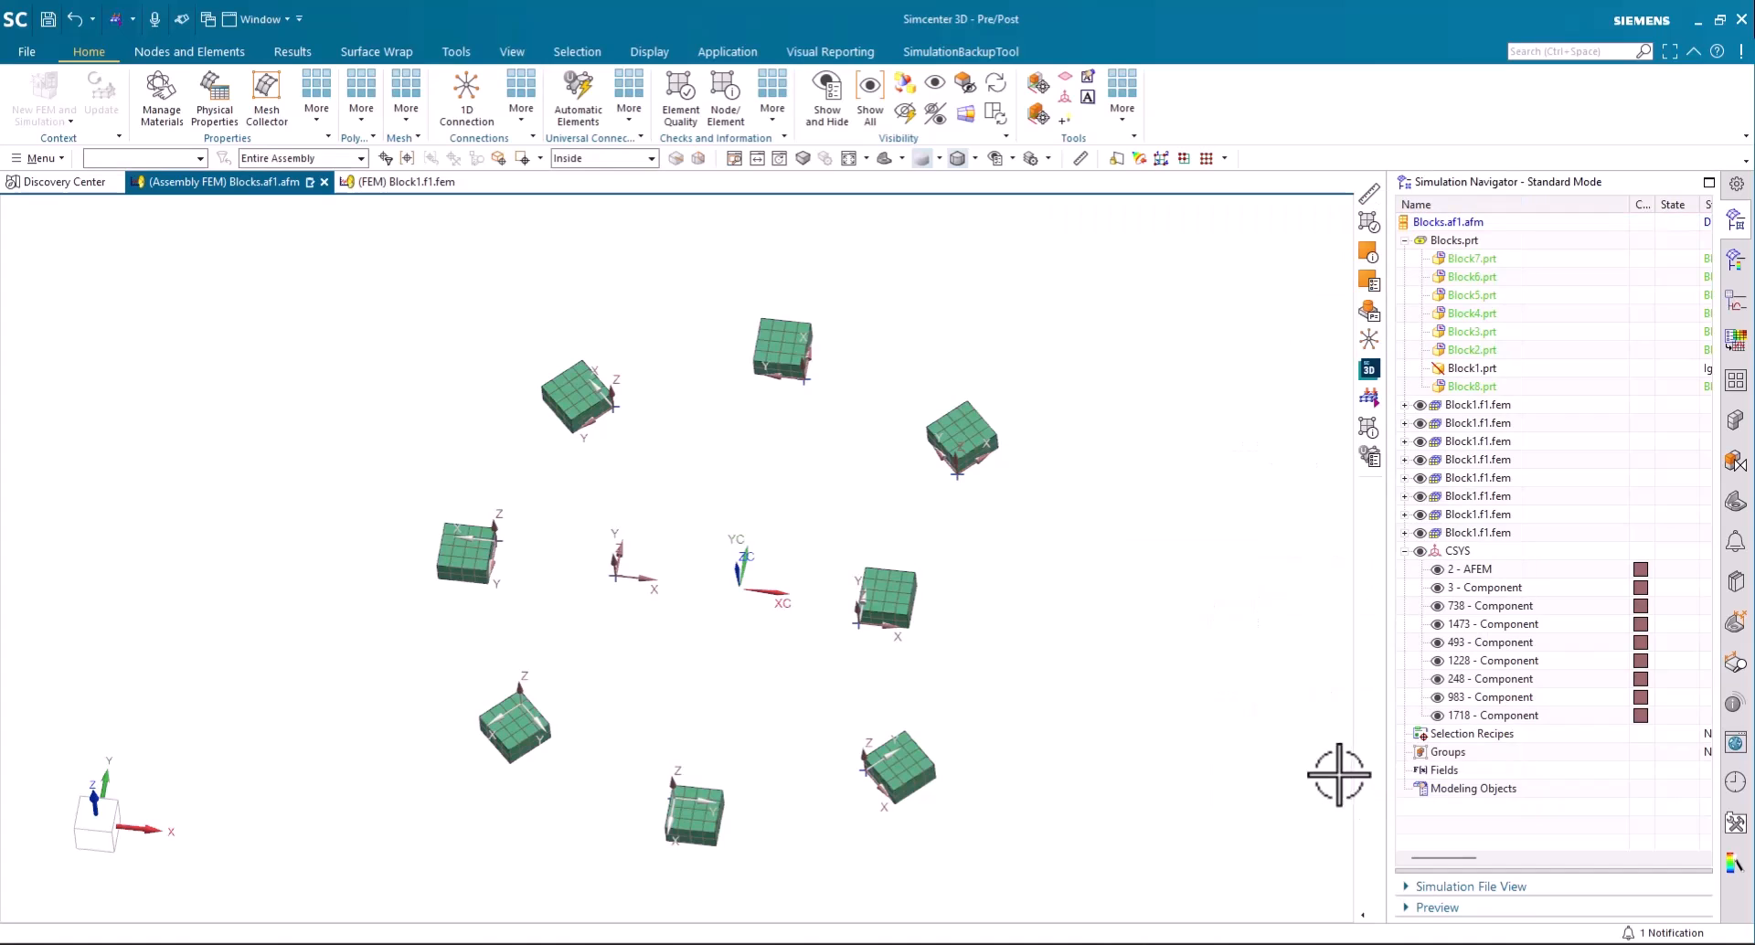
- Highlight the AFEM coordinate system and the Component coordinate system labelled 3 to locate each in the model
{"action": "left_click", "coordinate": [1453, 570]}
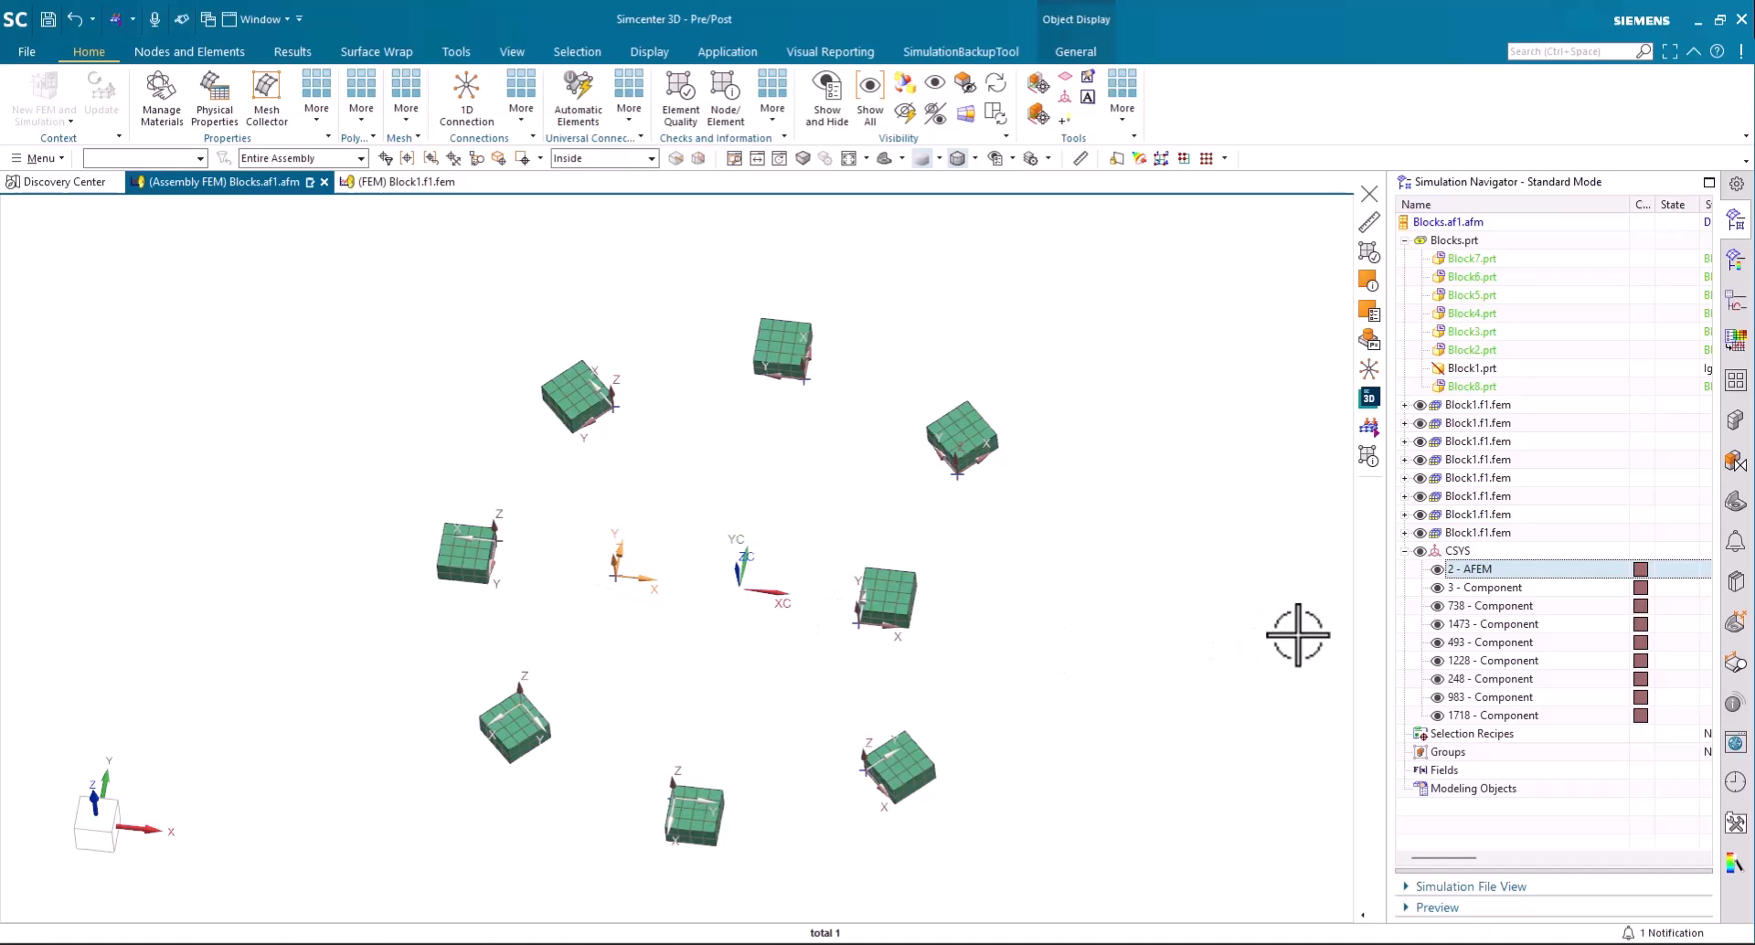
{"action": "left_click", "coordinate": [1484, 590]}
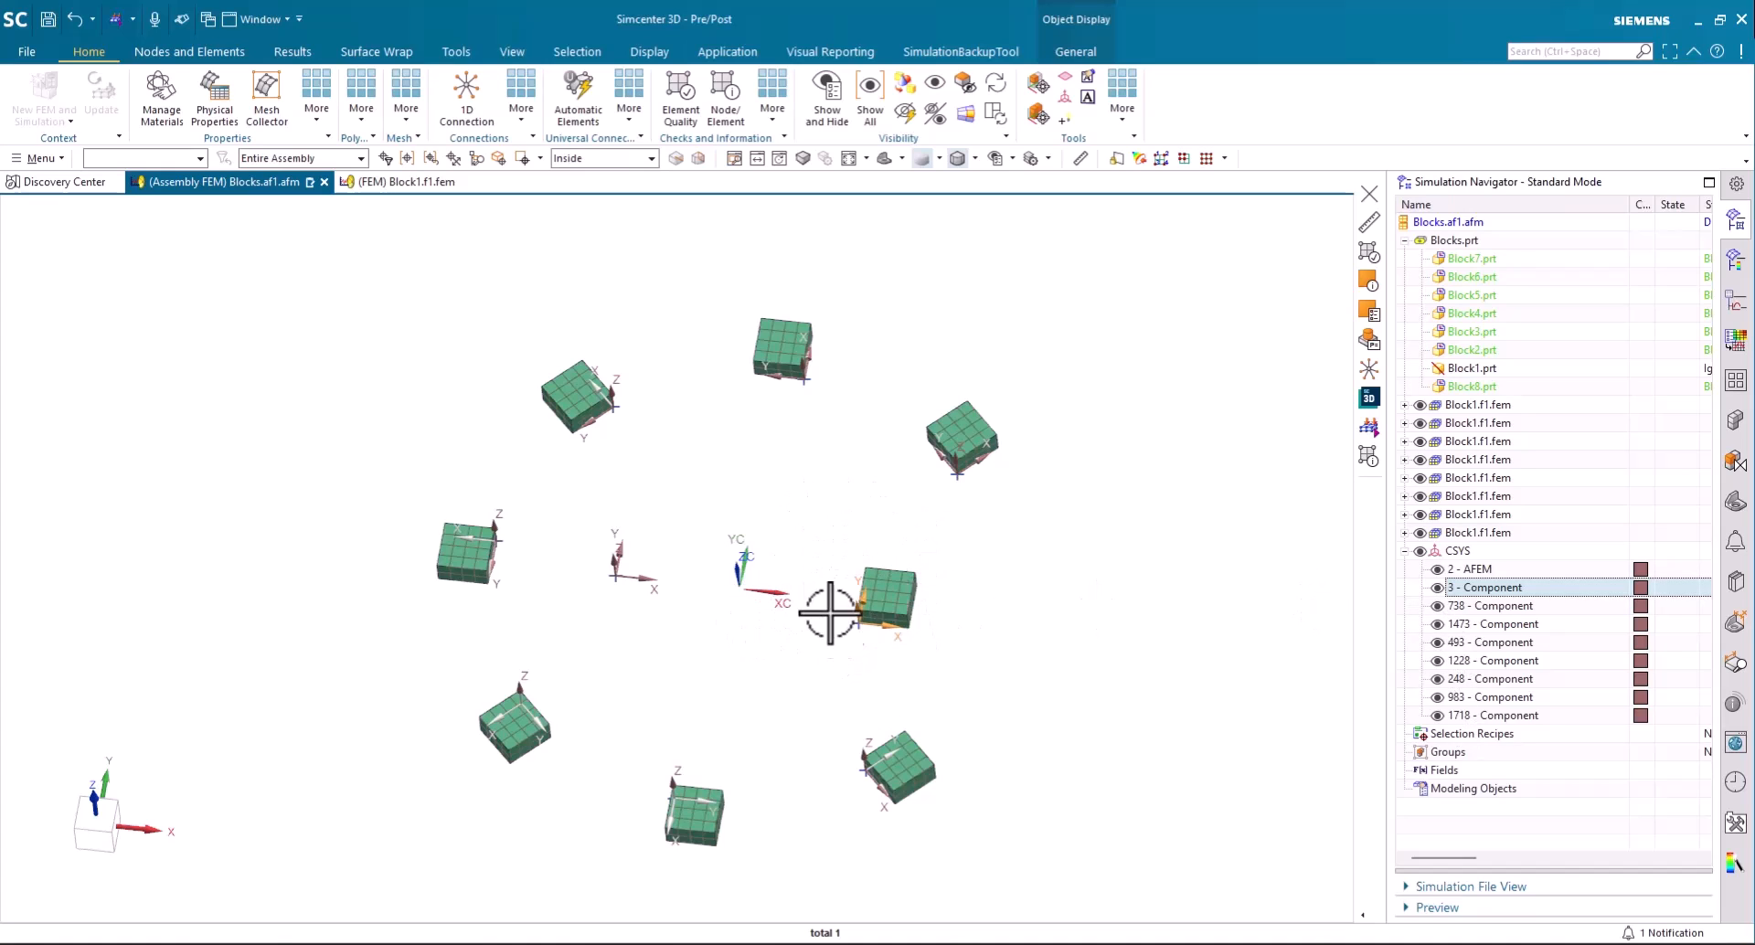
{"action": "left_click", "coordinate": [1475, 551]}
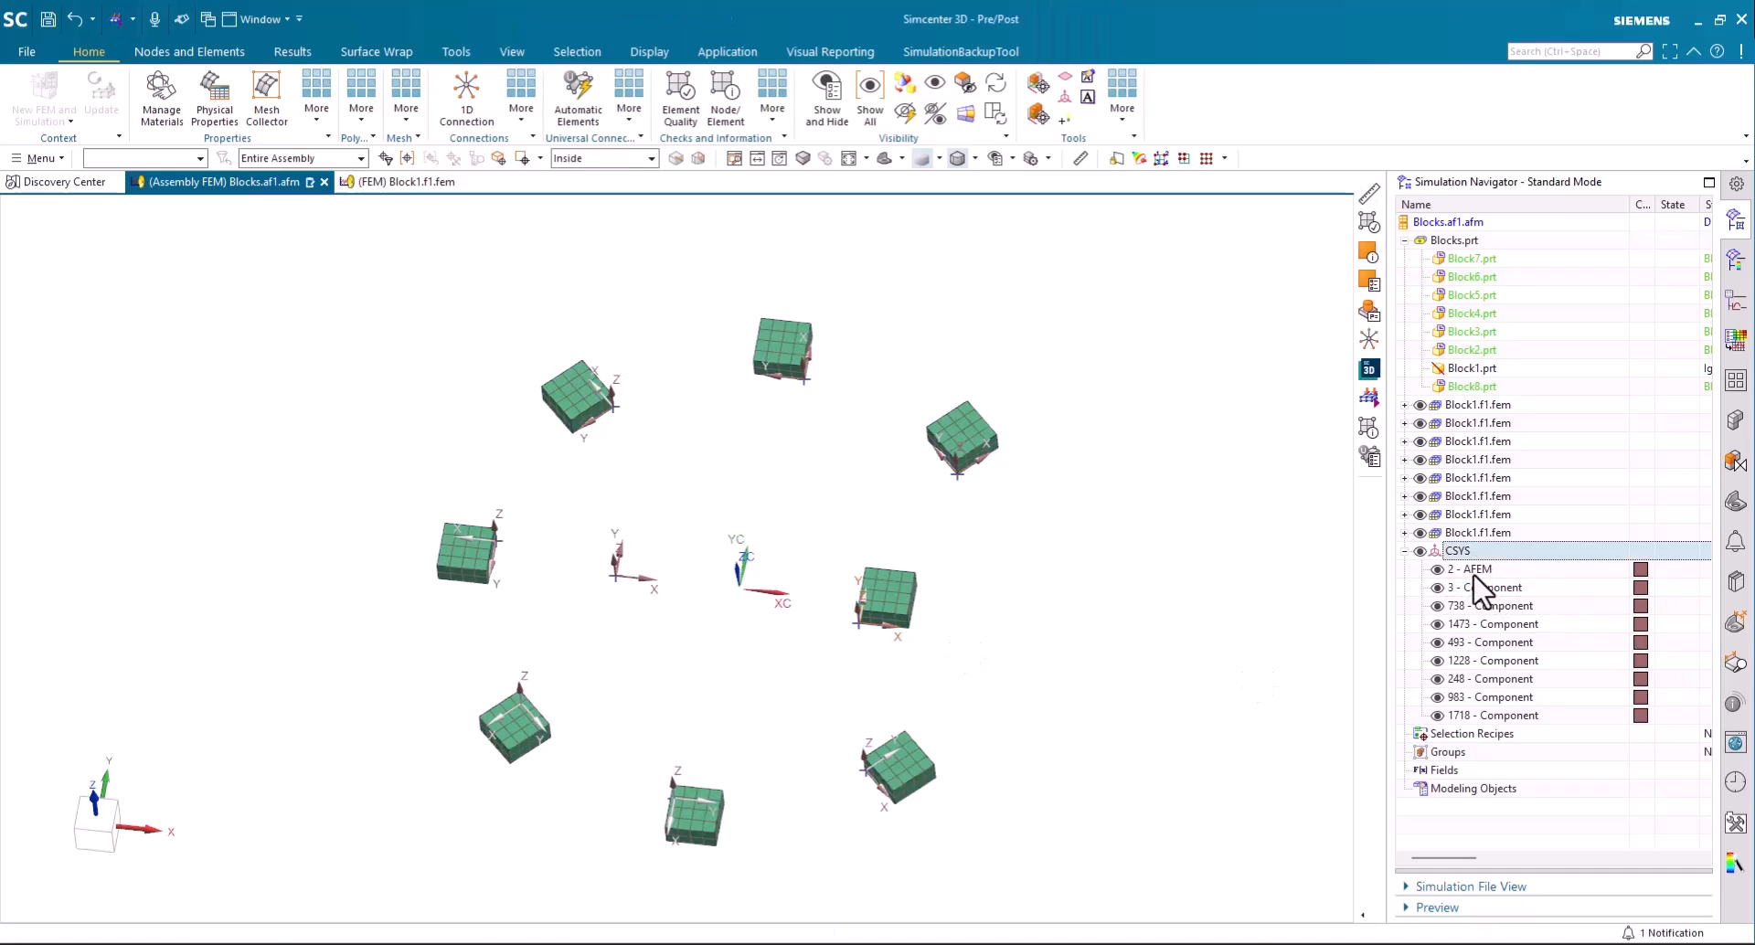
- Export the simulation as Blocks.dat in mN, mm, kg units, overwriting the existing file, and check the CORD2R entry in the export summary
{"action": "left_click", "coordinate": [17, 48]}
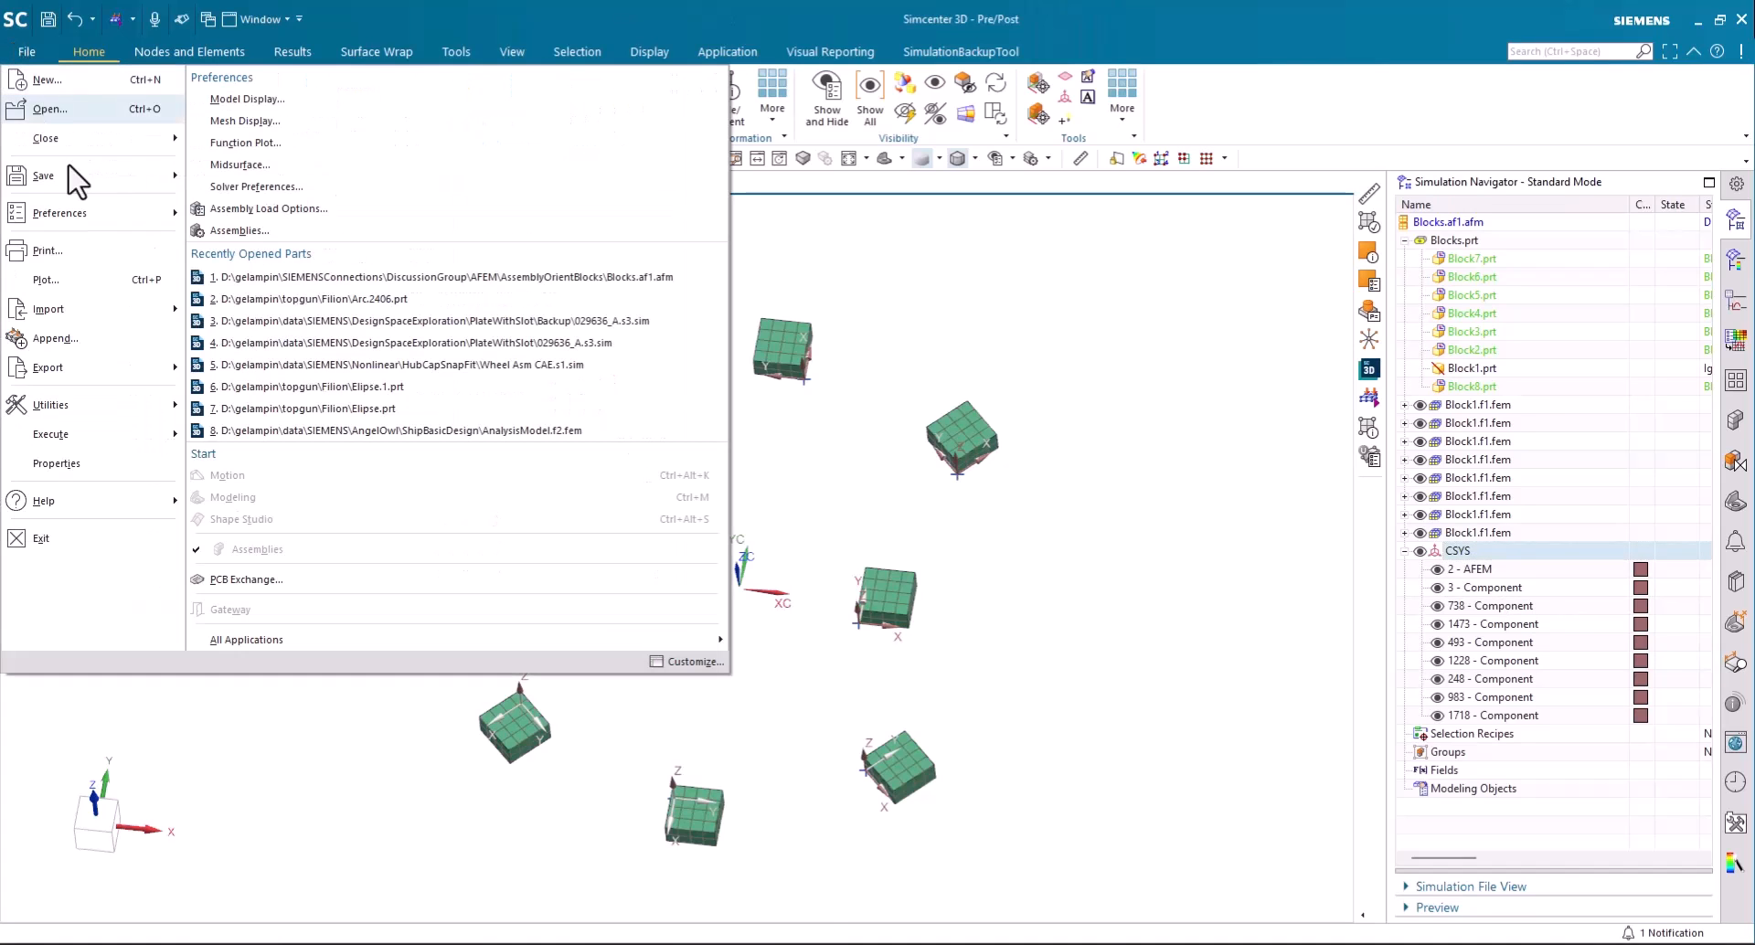
{"action": "mouse_move", "coordinate": [144, 373]}
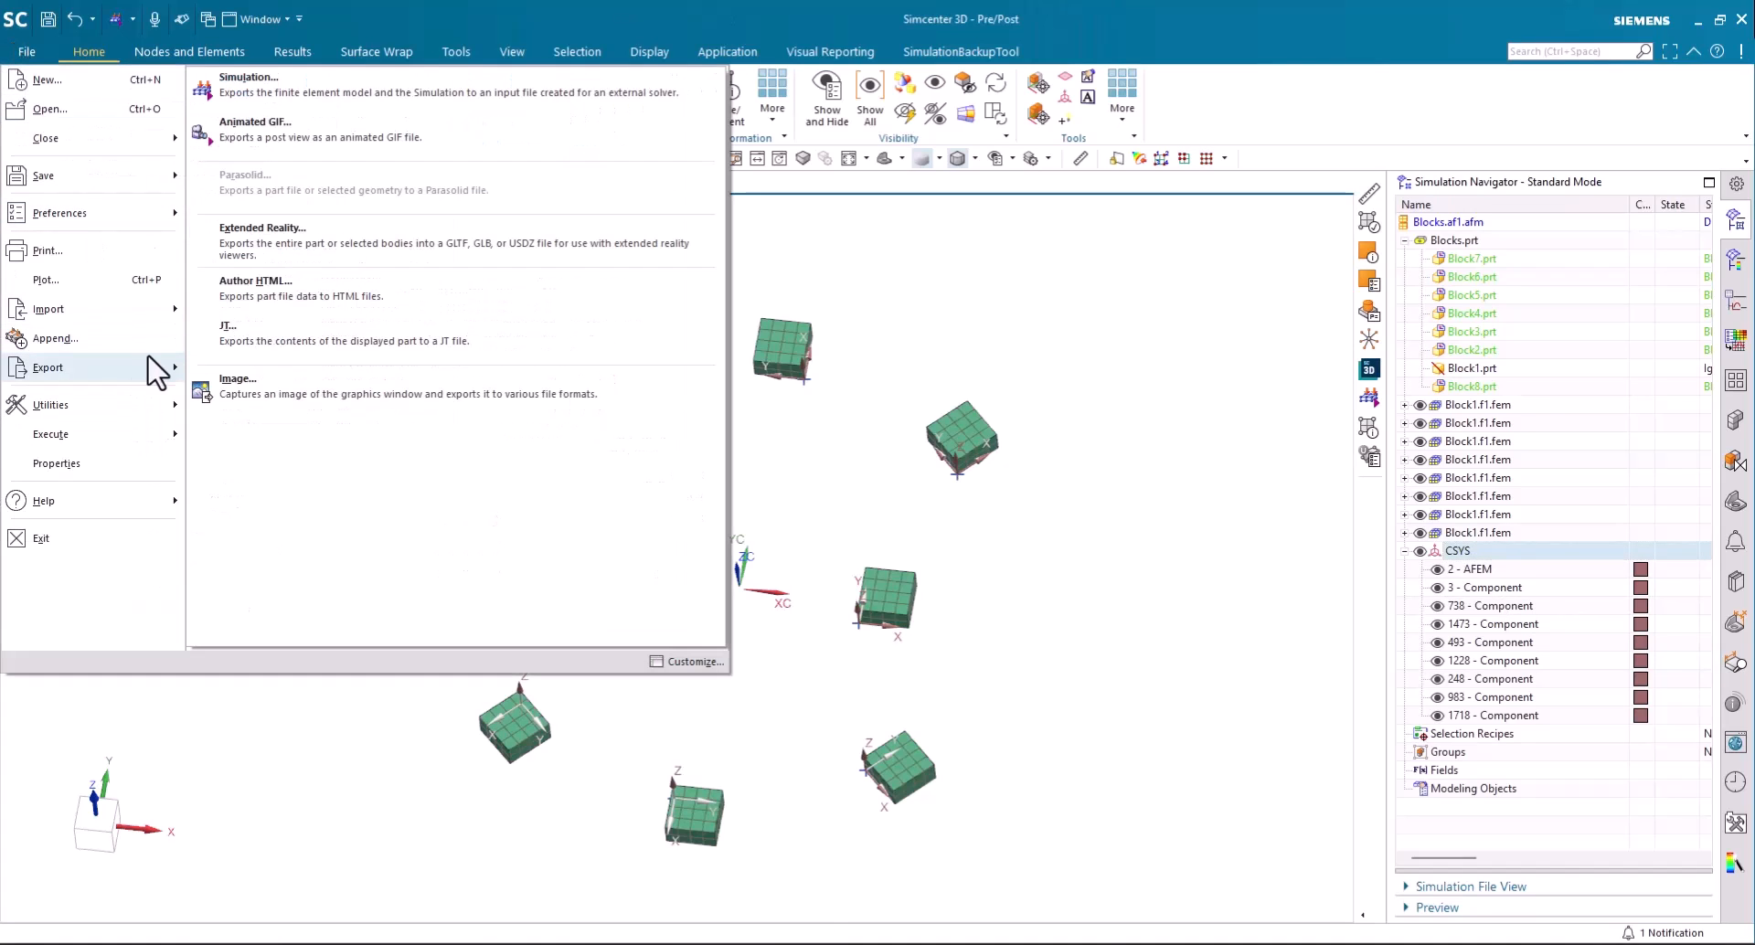
{"action": "left_click", "coordinate": [239, 92]}
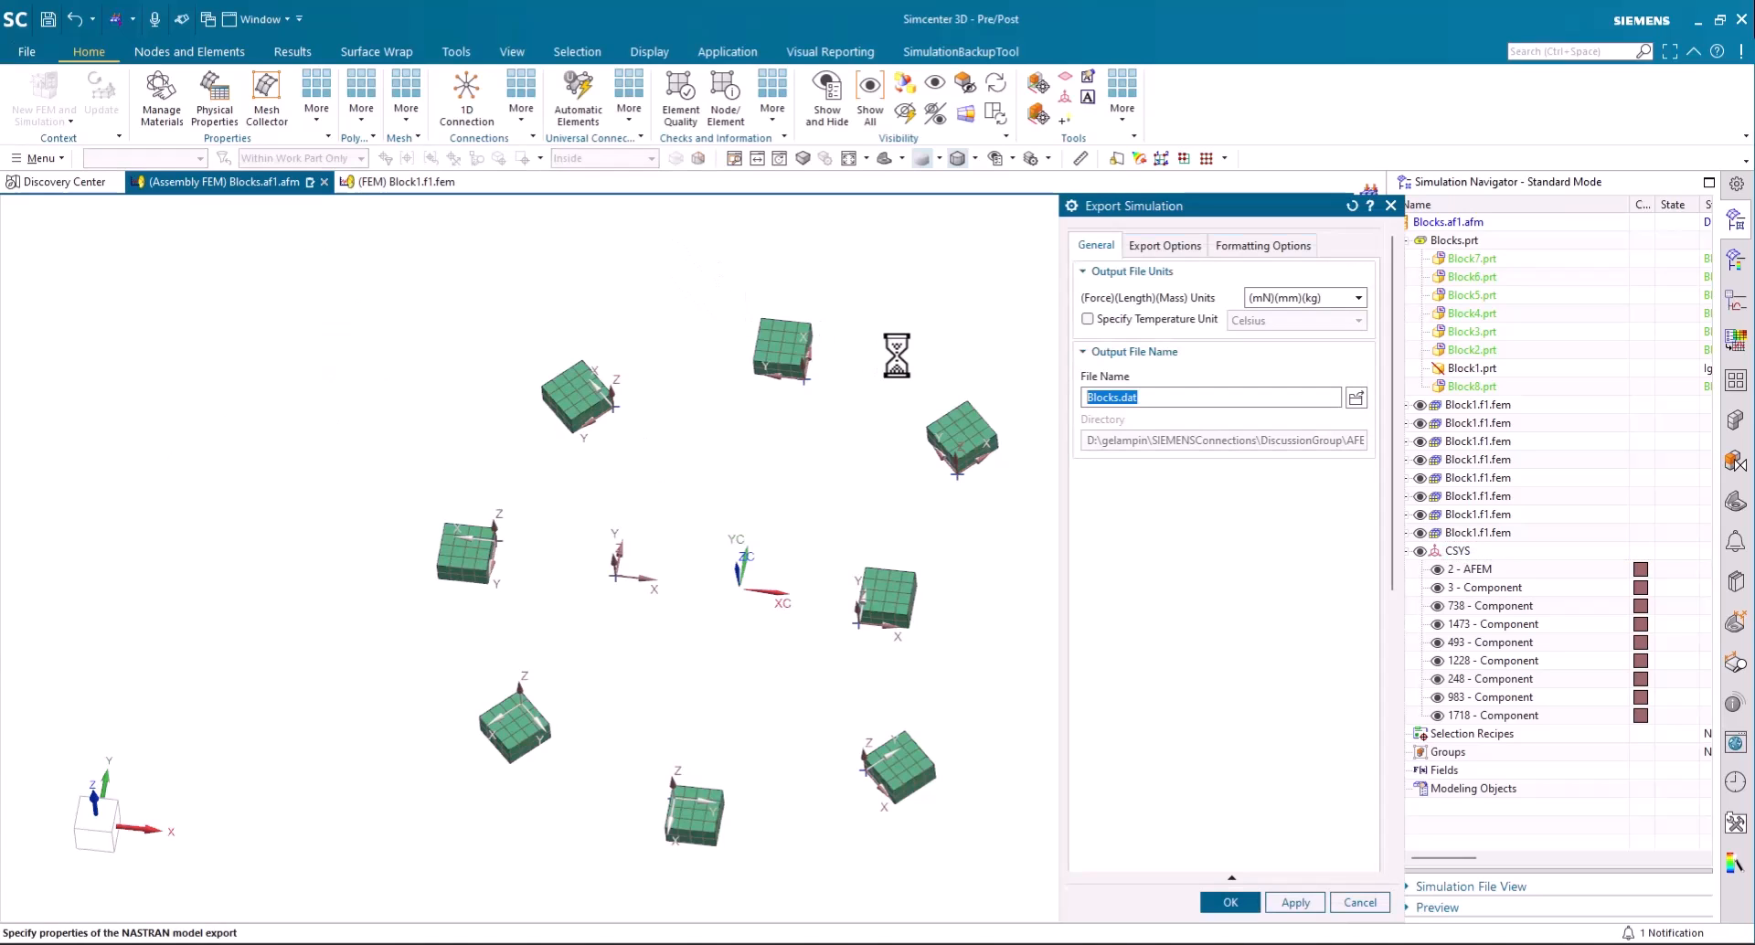
{"action": "left_click", "coordinate": [1231, 902]}
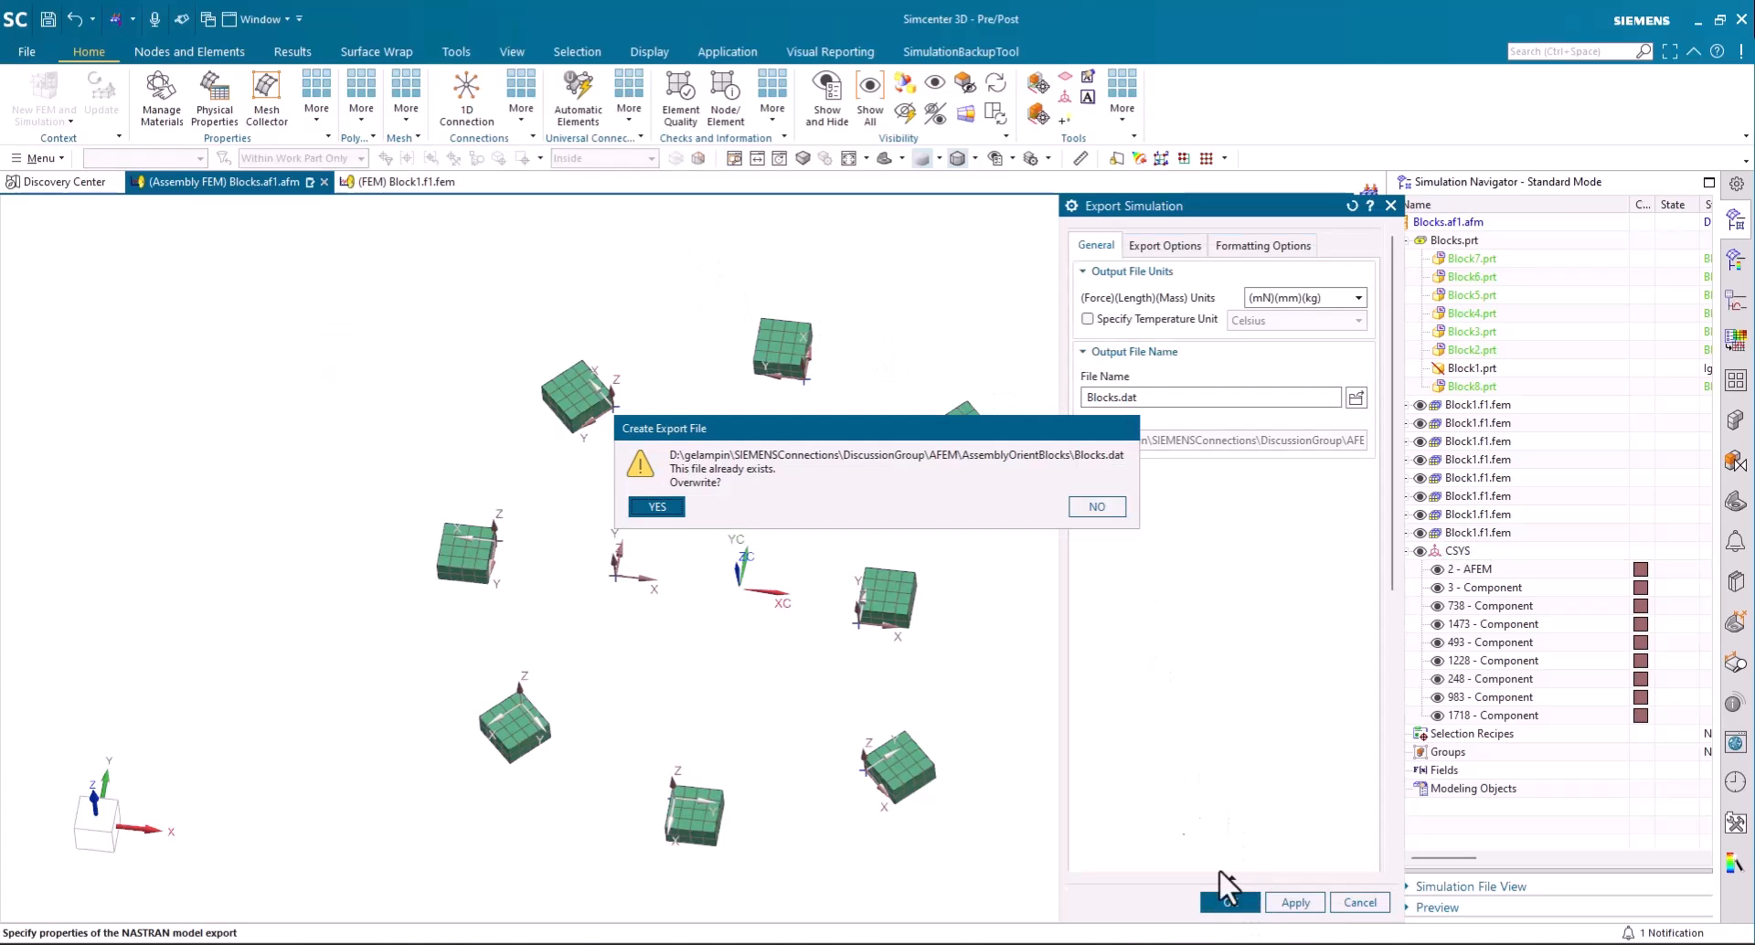
{"action": "left_click", "coordinate": [667, 507]}
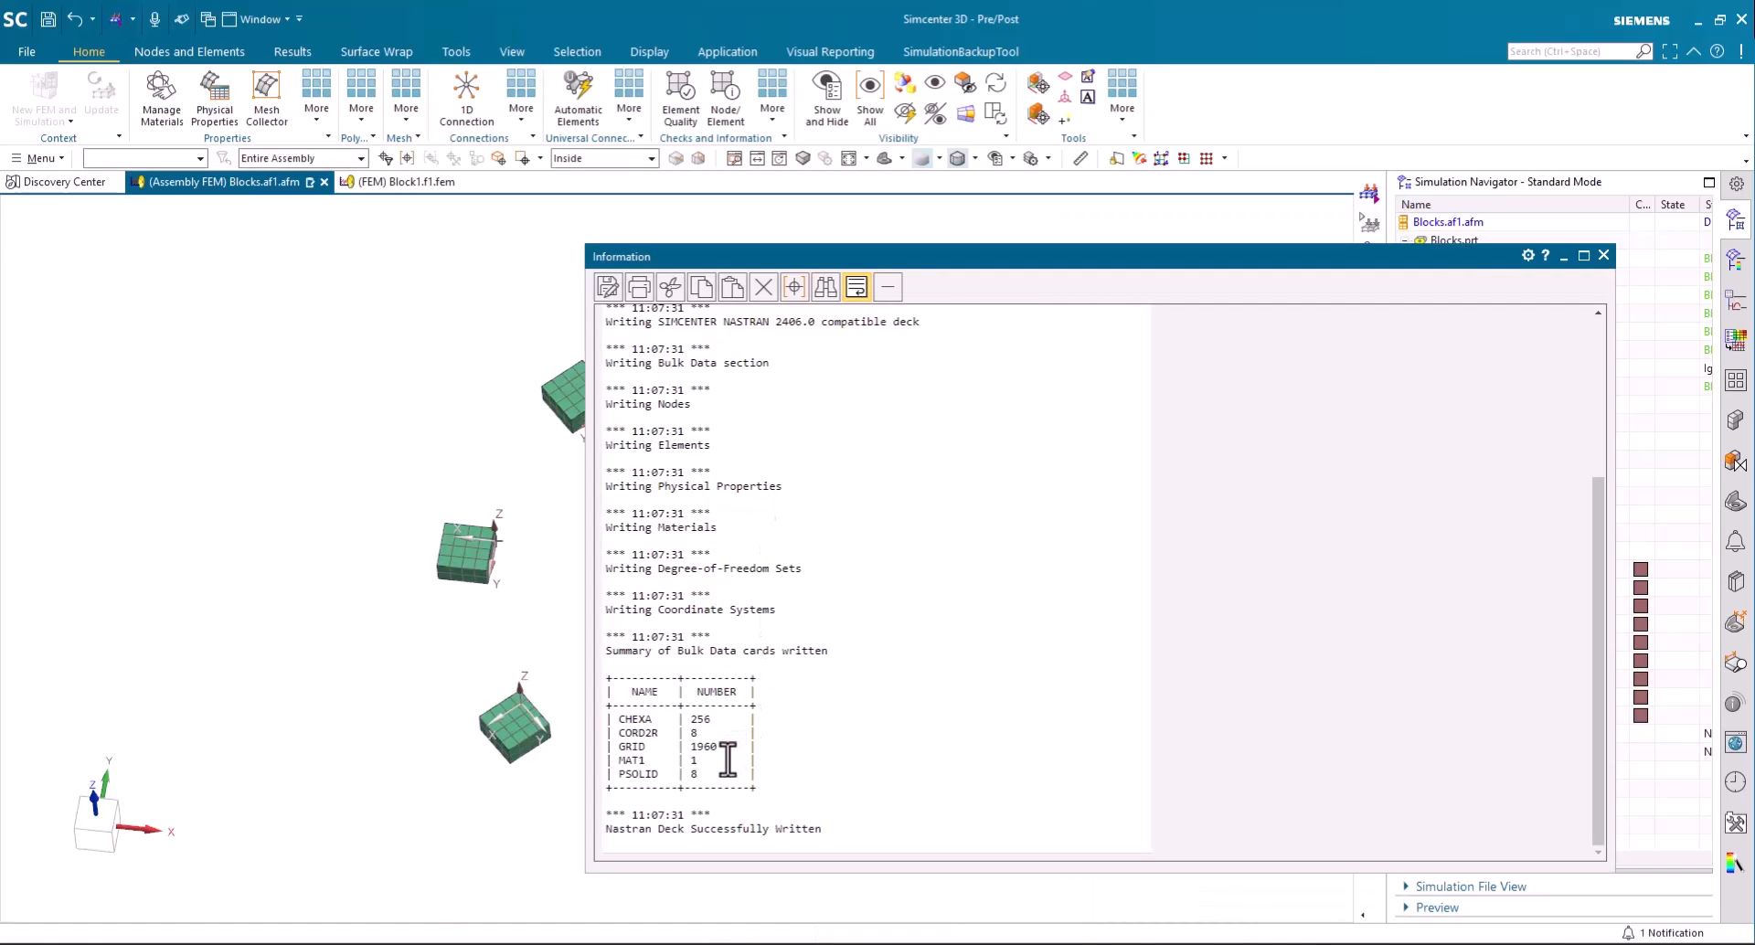
{"action": "left_click_drag", "start_coordinate": [710, 733], "coordinate": [633, 734]}
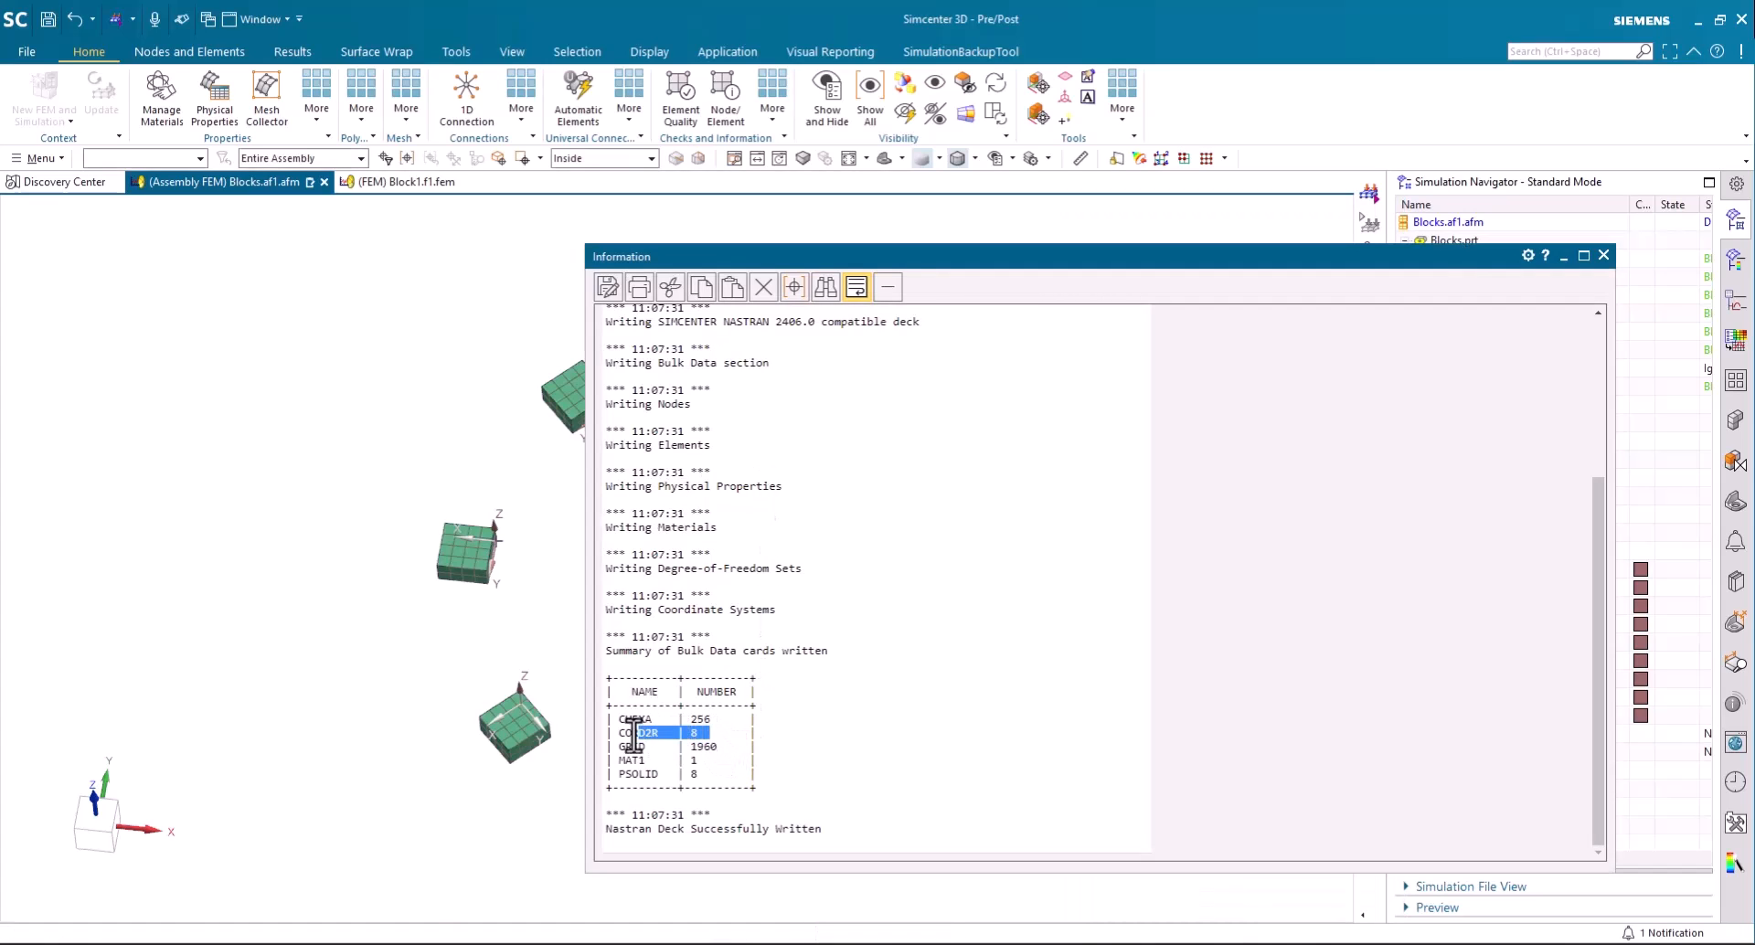
{"action": "left_click", "coordinate": [1604, 255]}
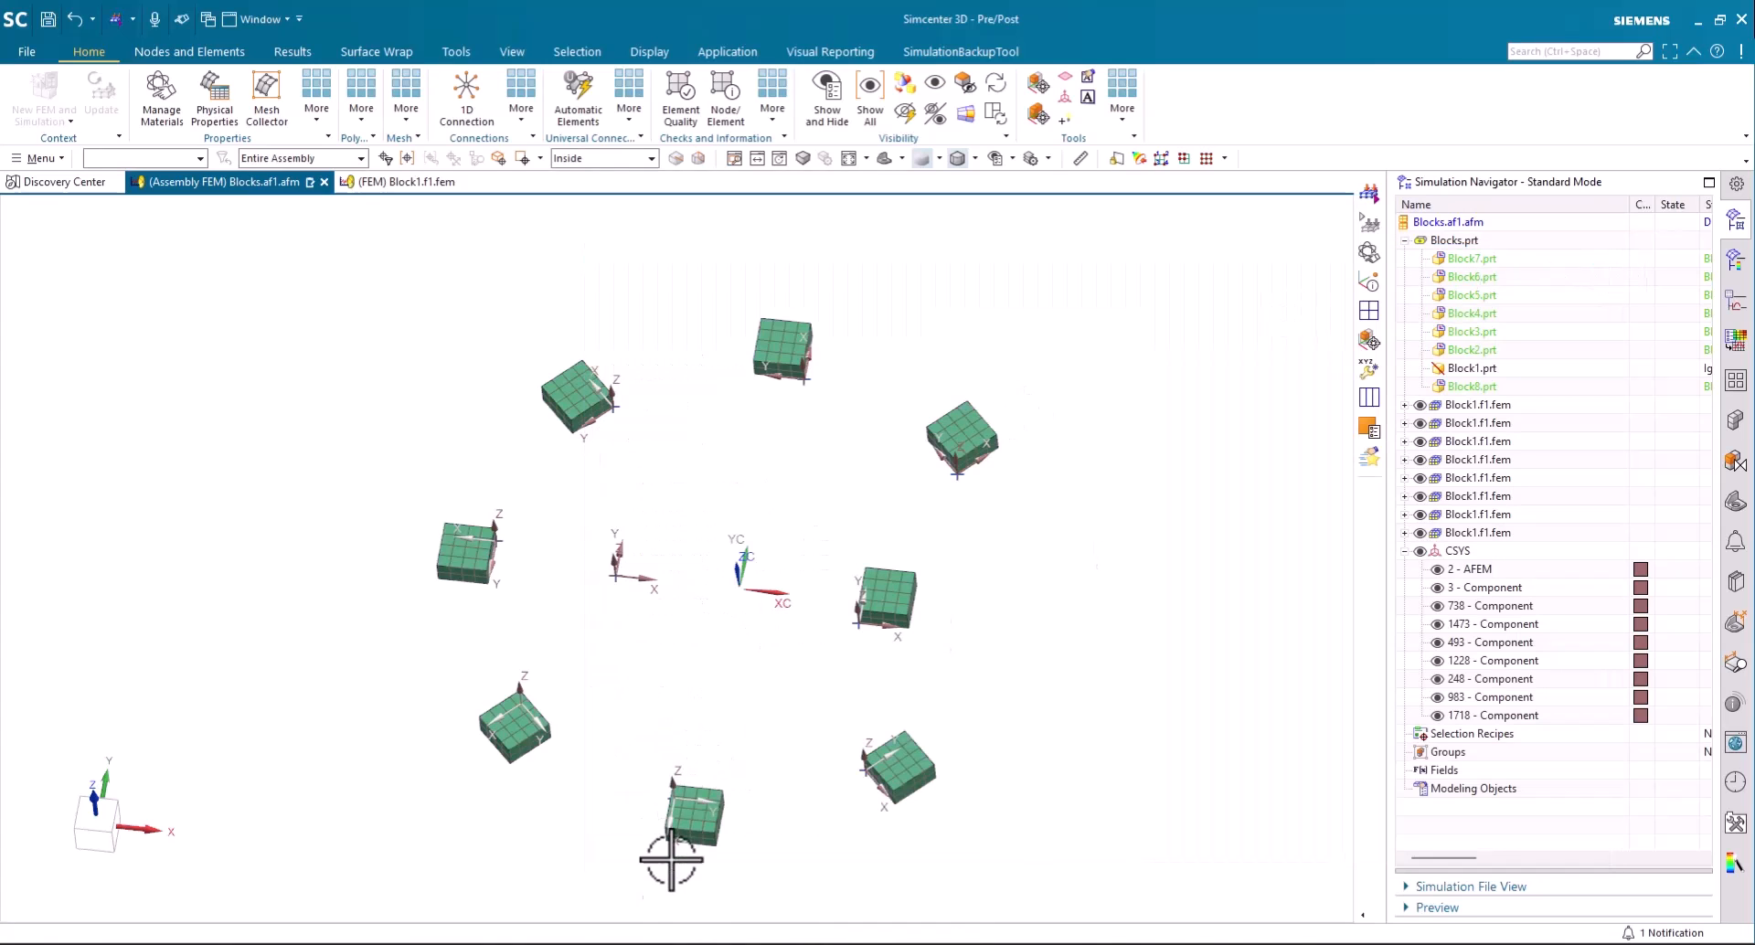
- Switch to File Explorer and open Blocks.dat from the AssemblyOrientBlocks folder in Notepad++, reloading its modified contents
{"action": "mouse_move", "coordinate": [677, 944]}
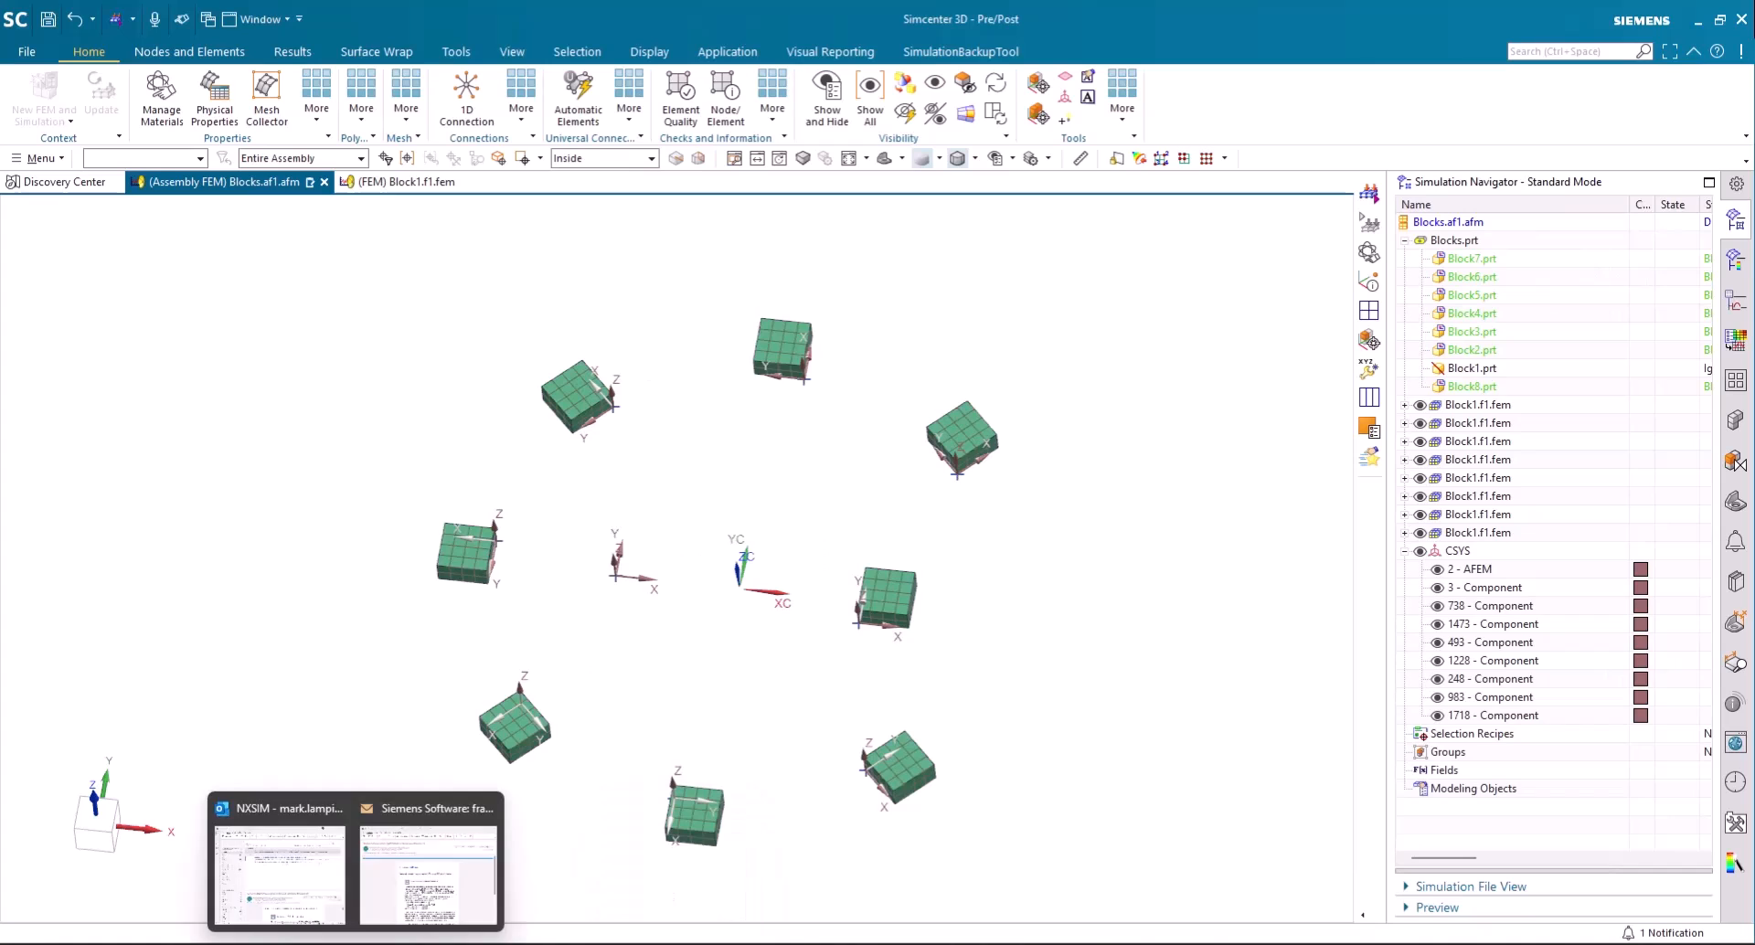
{"action": "mouse_move", "coordinate": [316, 944]}
{"action": "left_click", "coordinate": [490, 882]}
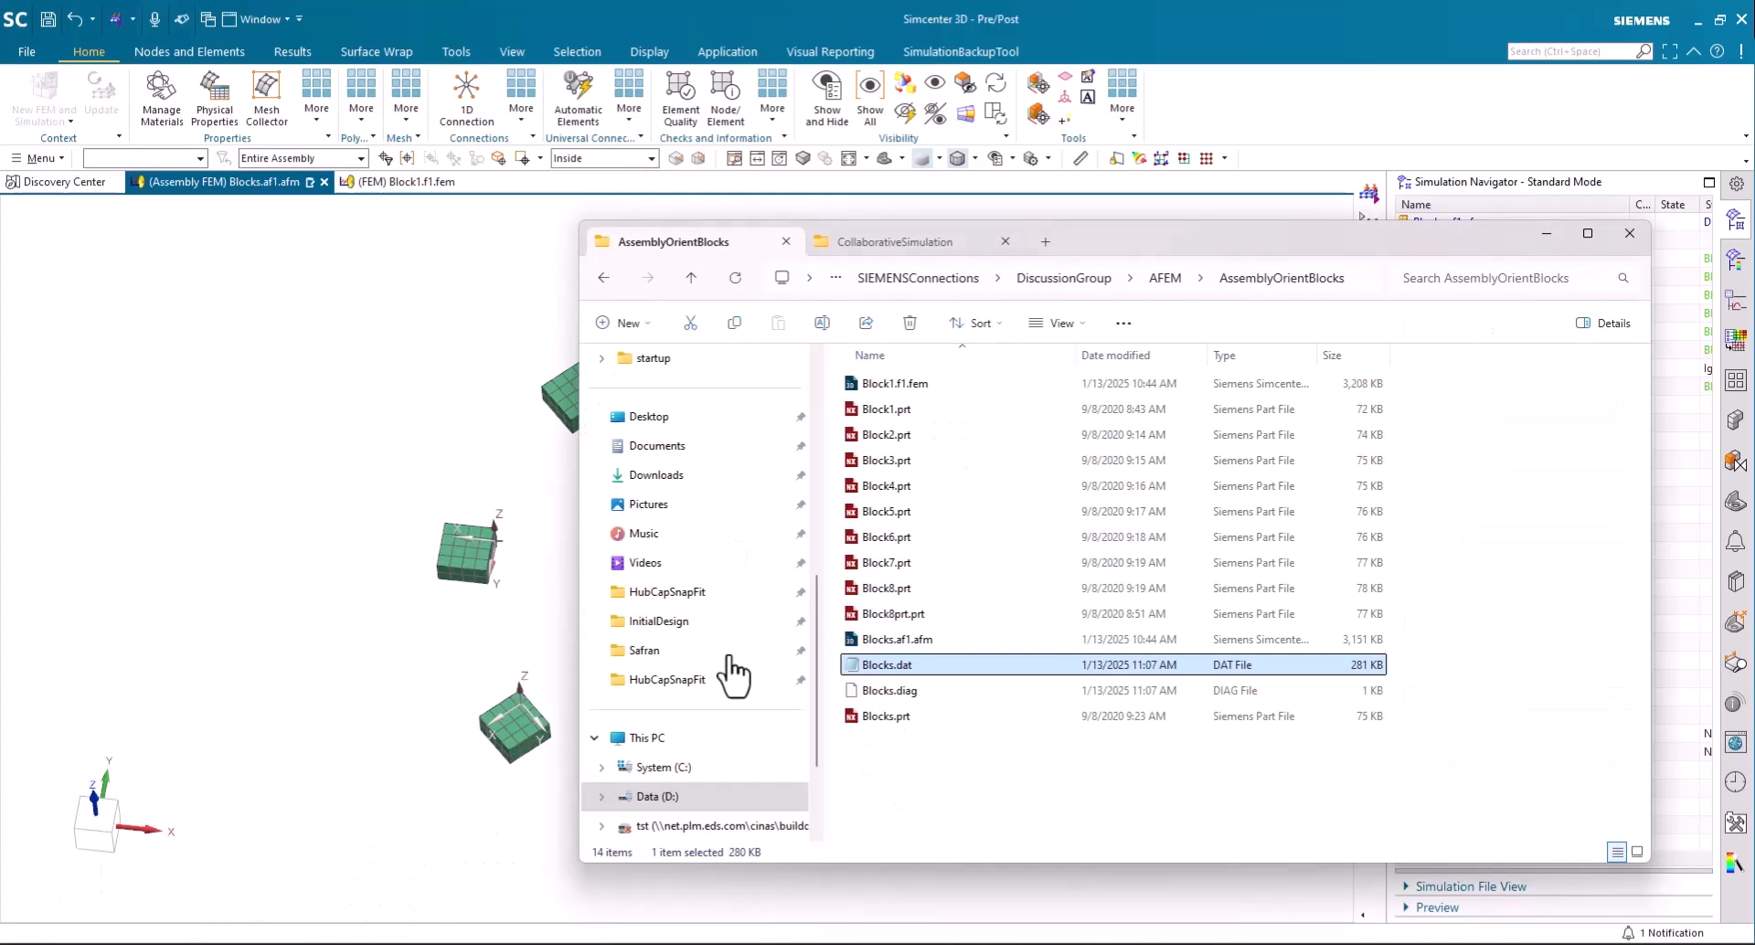
{"action": "right_click", "coordinate": [994, 667]}
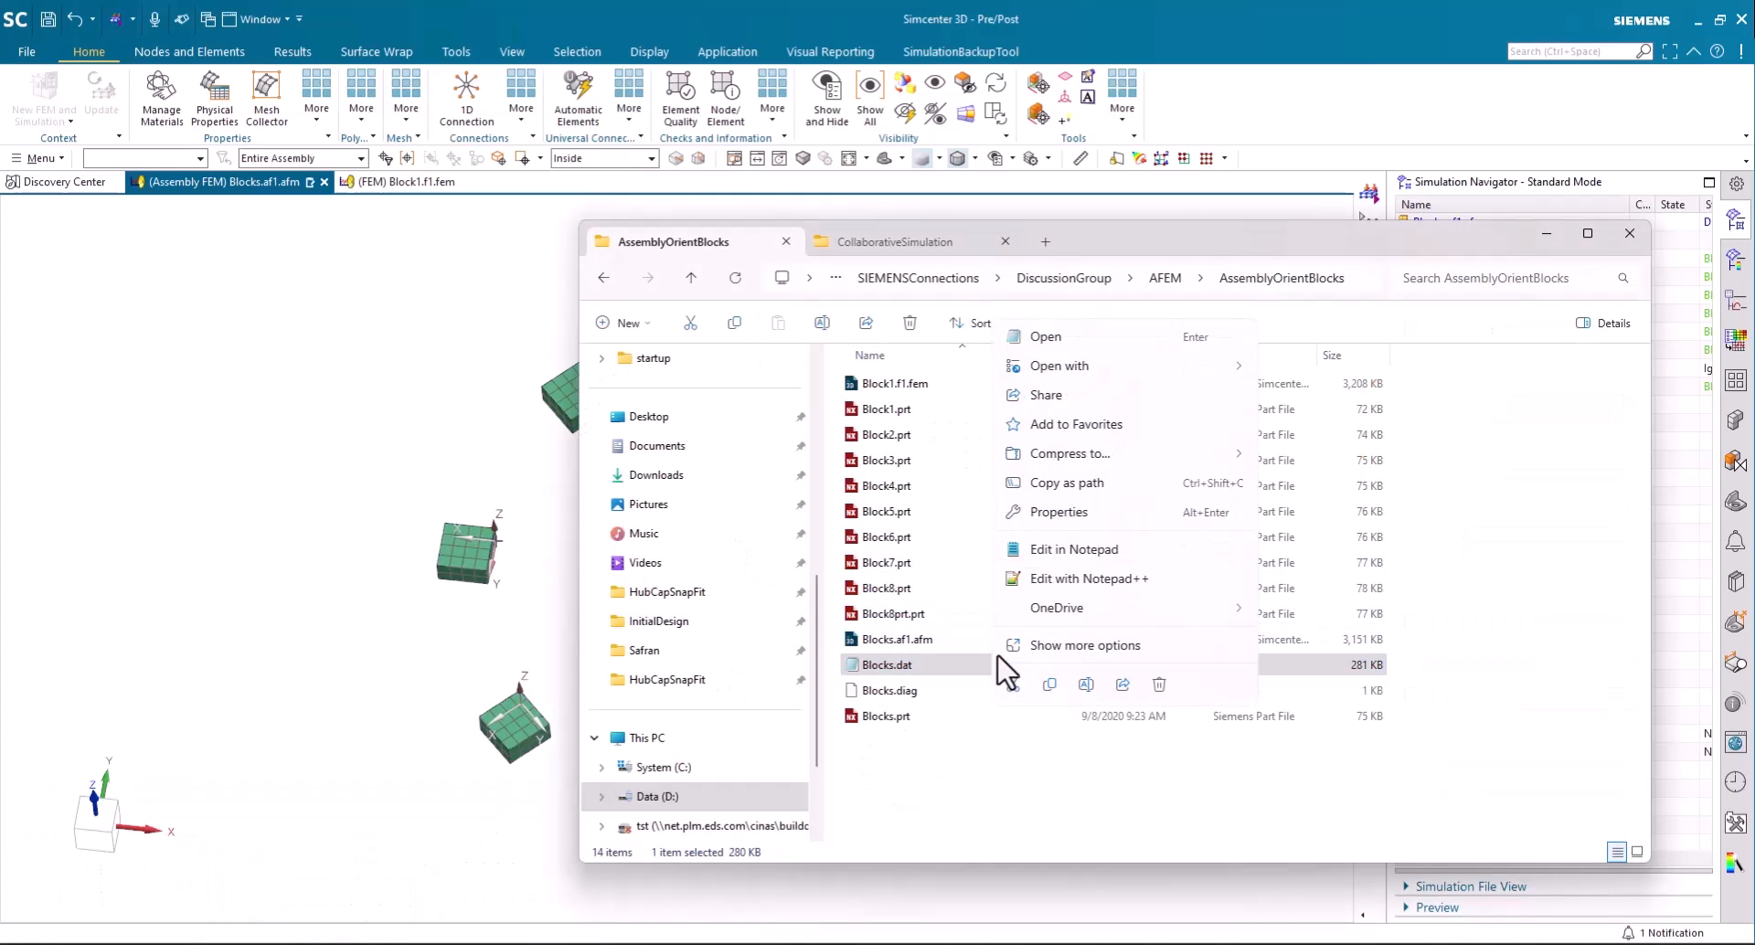
{"action": "left_click", "coordinate": [1029, 582]}
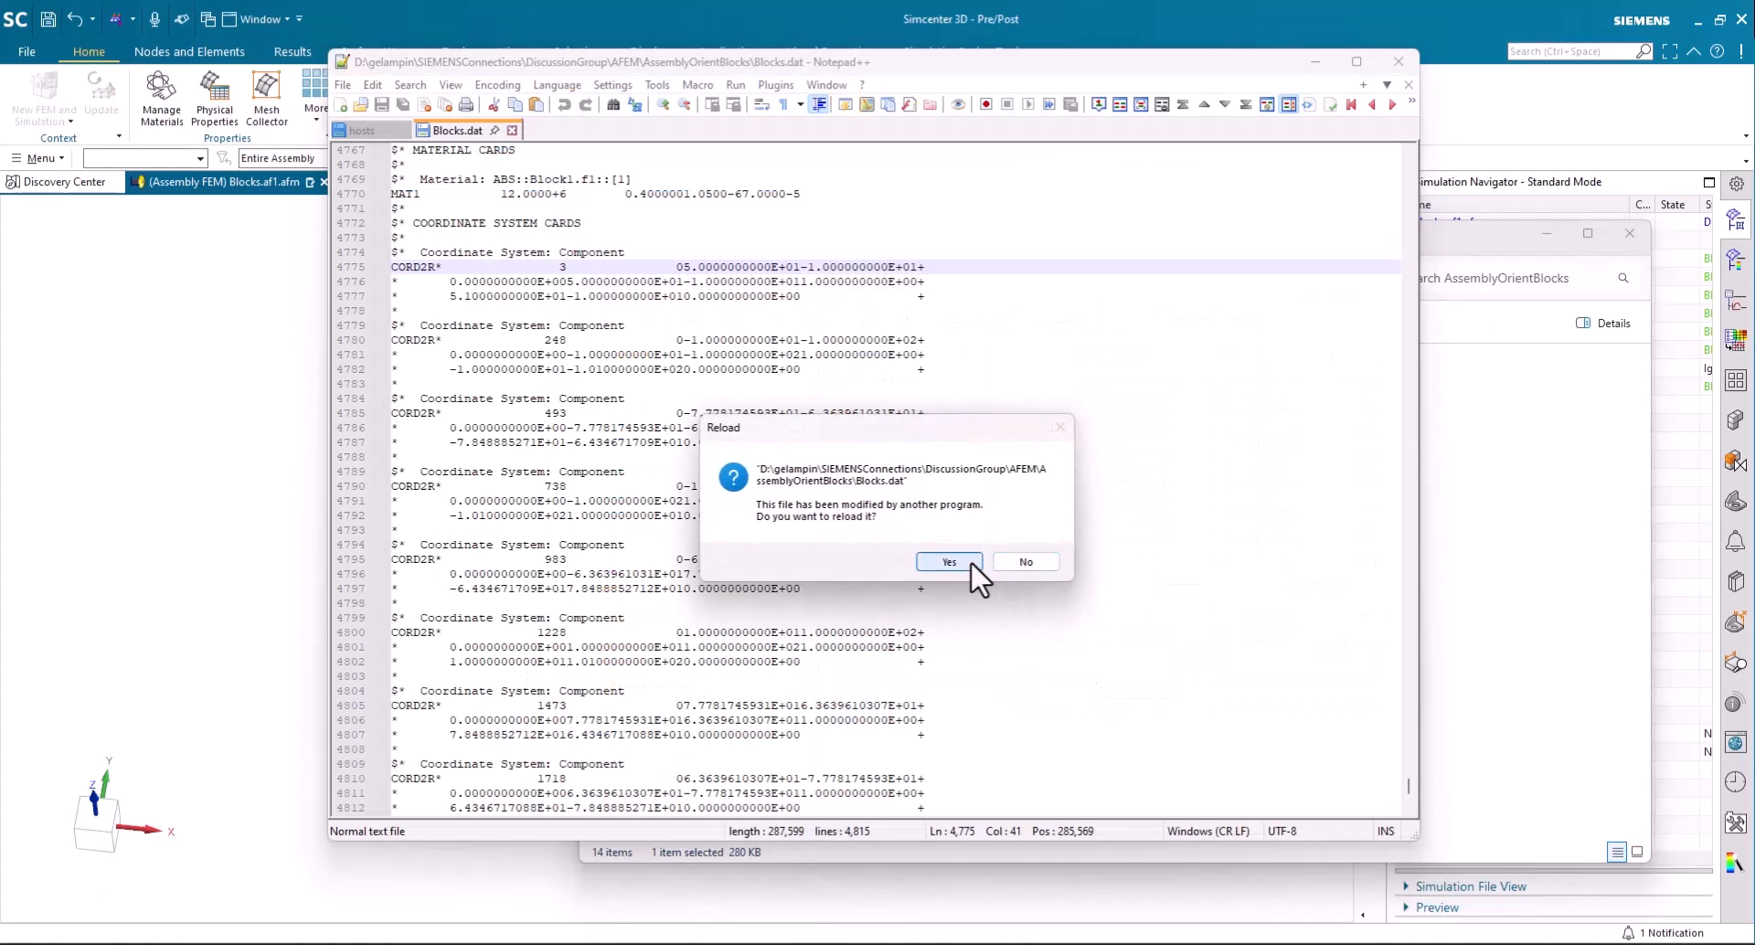
{"action": "left_click", "coordinate": [967, 561]}
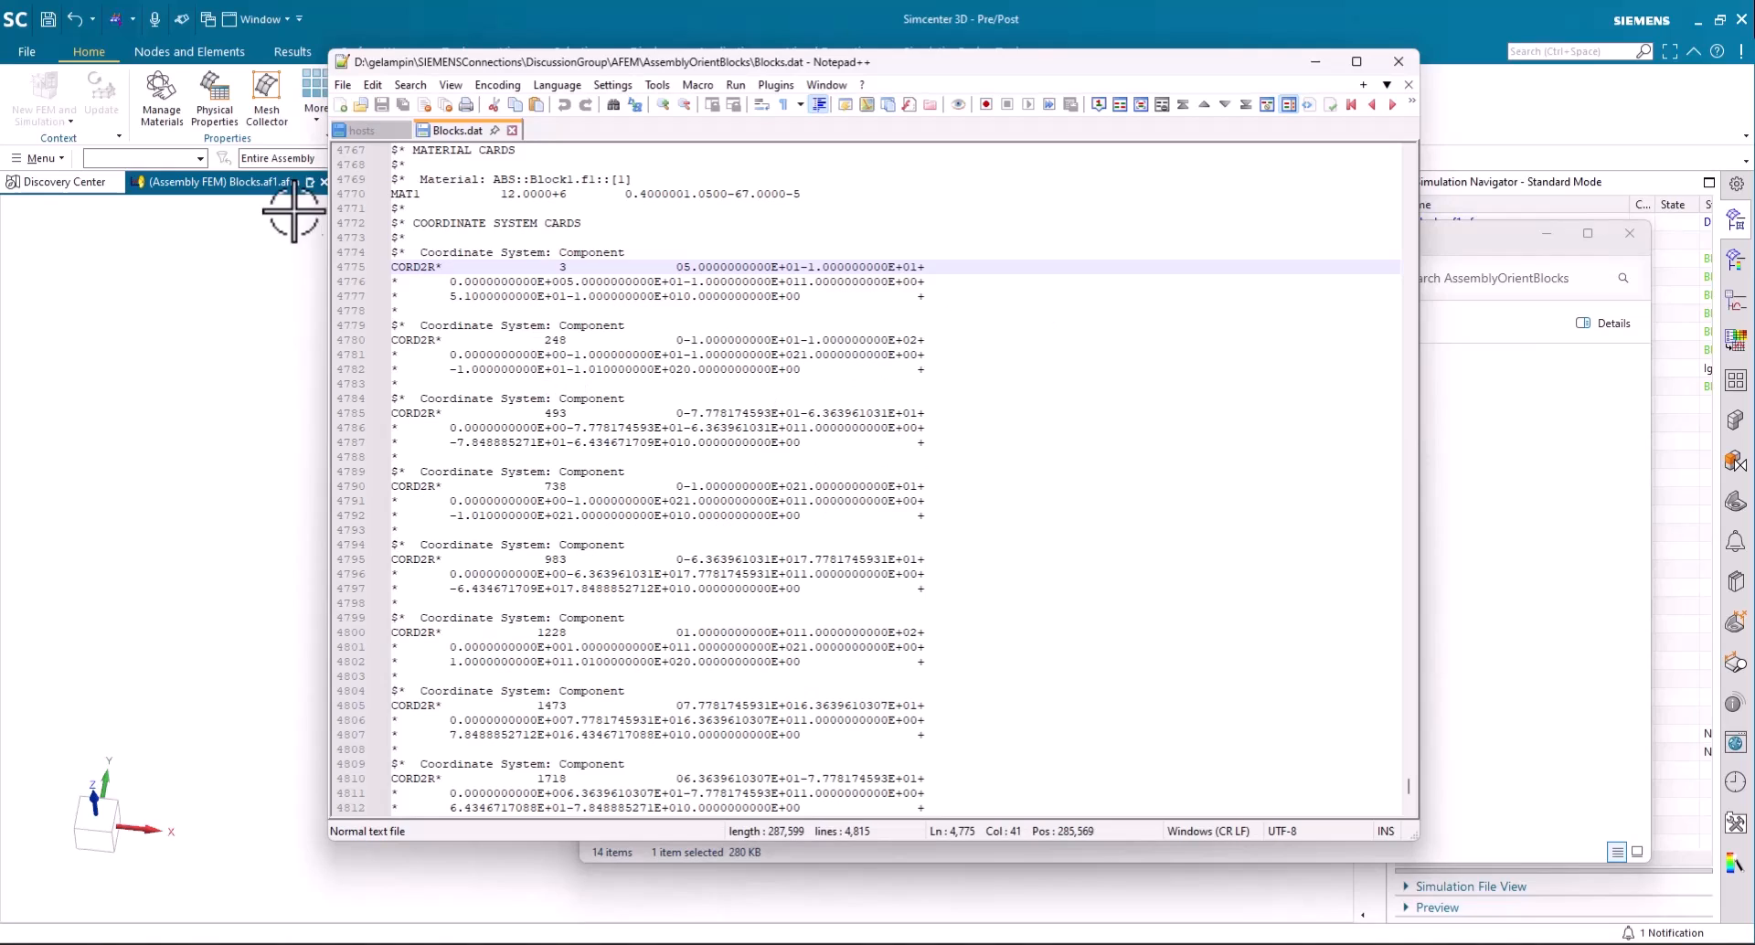
- Try setting the reference coordinate system of Component CORD2R card 3 to 2, and restore the reference to 0
{"action": "left_click", "coordinate": [533, 253]}
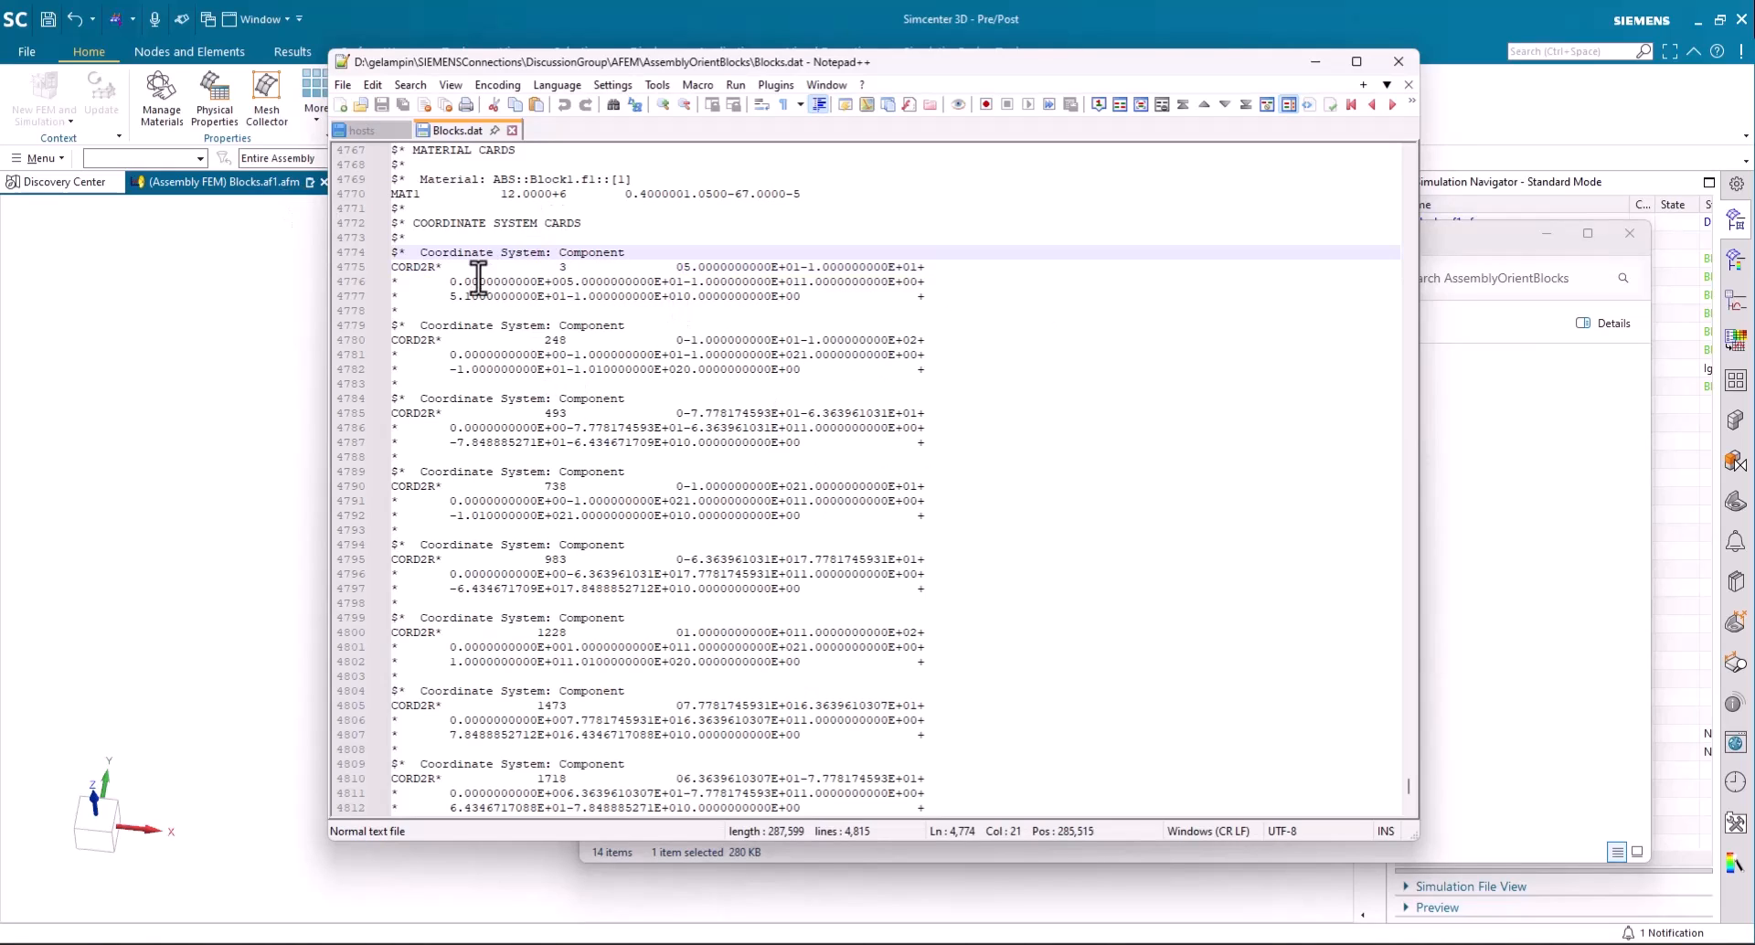
{"action": "left_click", "coordinate": [562, 266]}
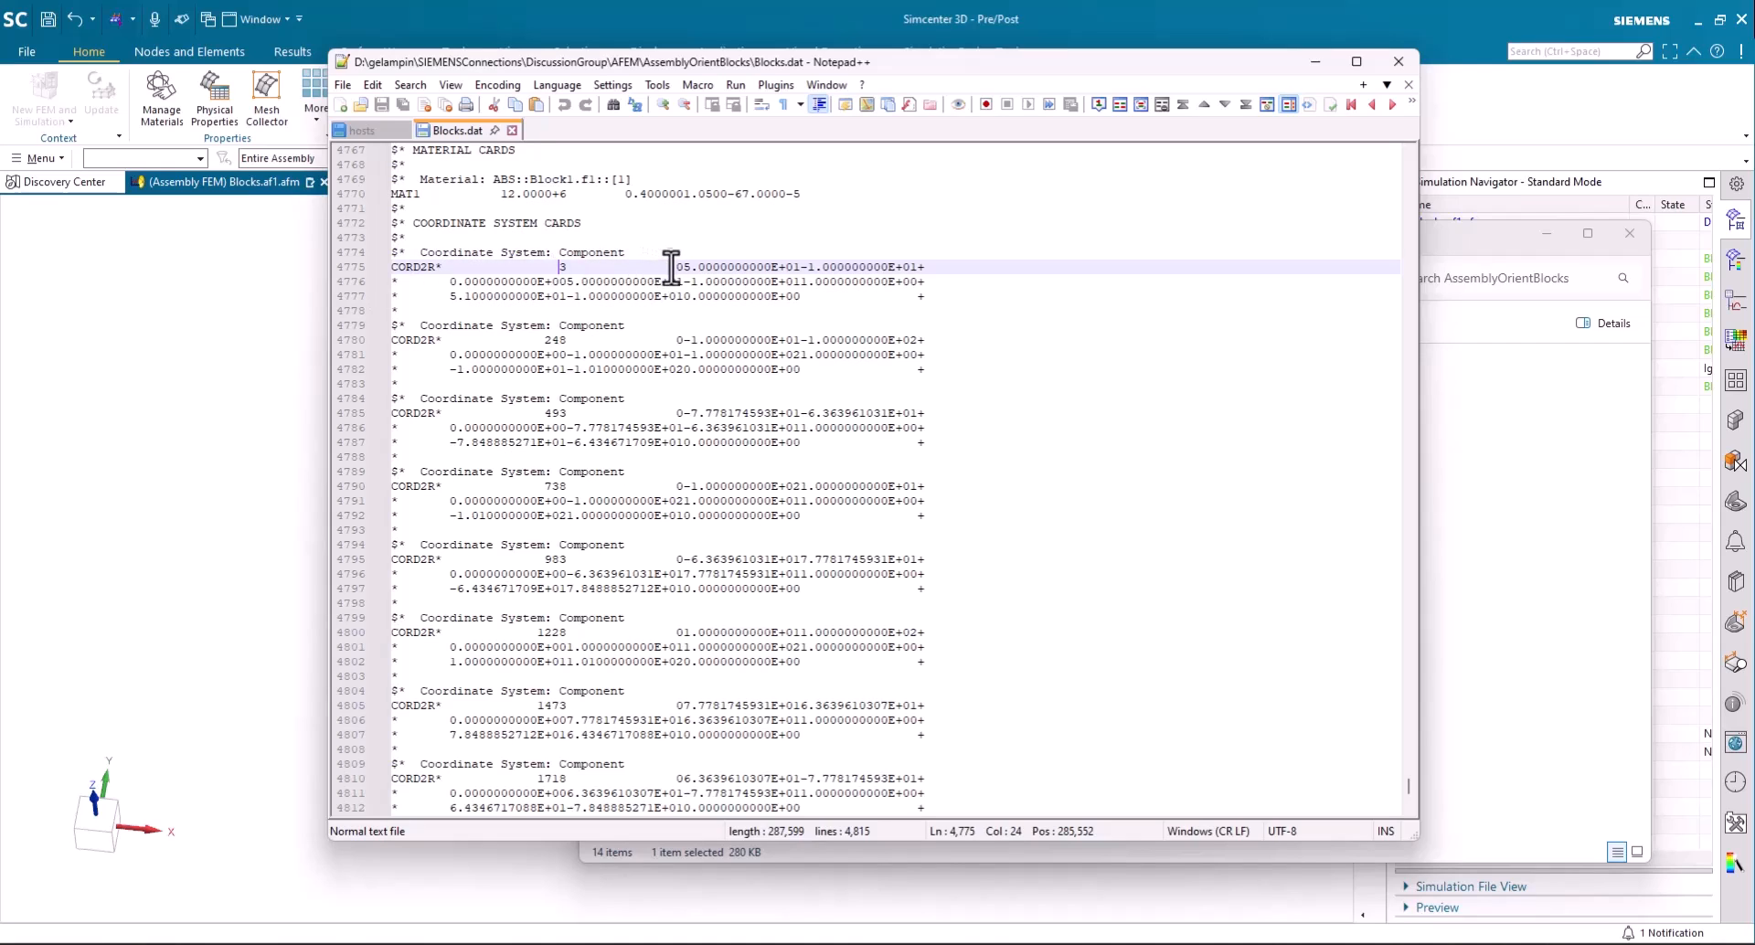
{"action": "left_click_drag", "start_coordinate": [682, 267], "coordinate": [674, 266]}
{"action": "type", "text": "2"}
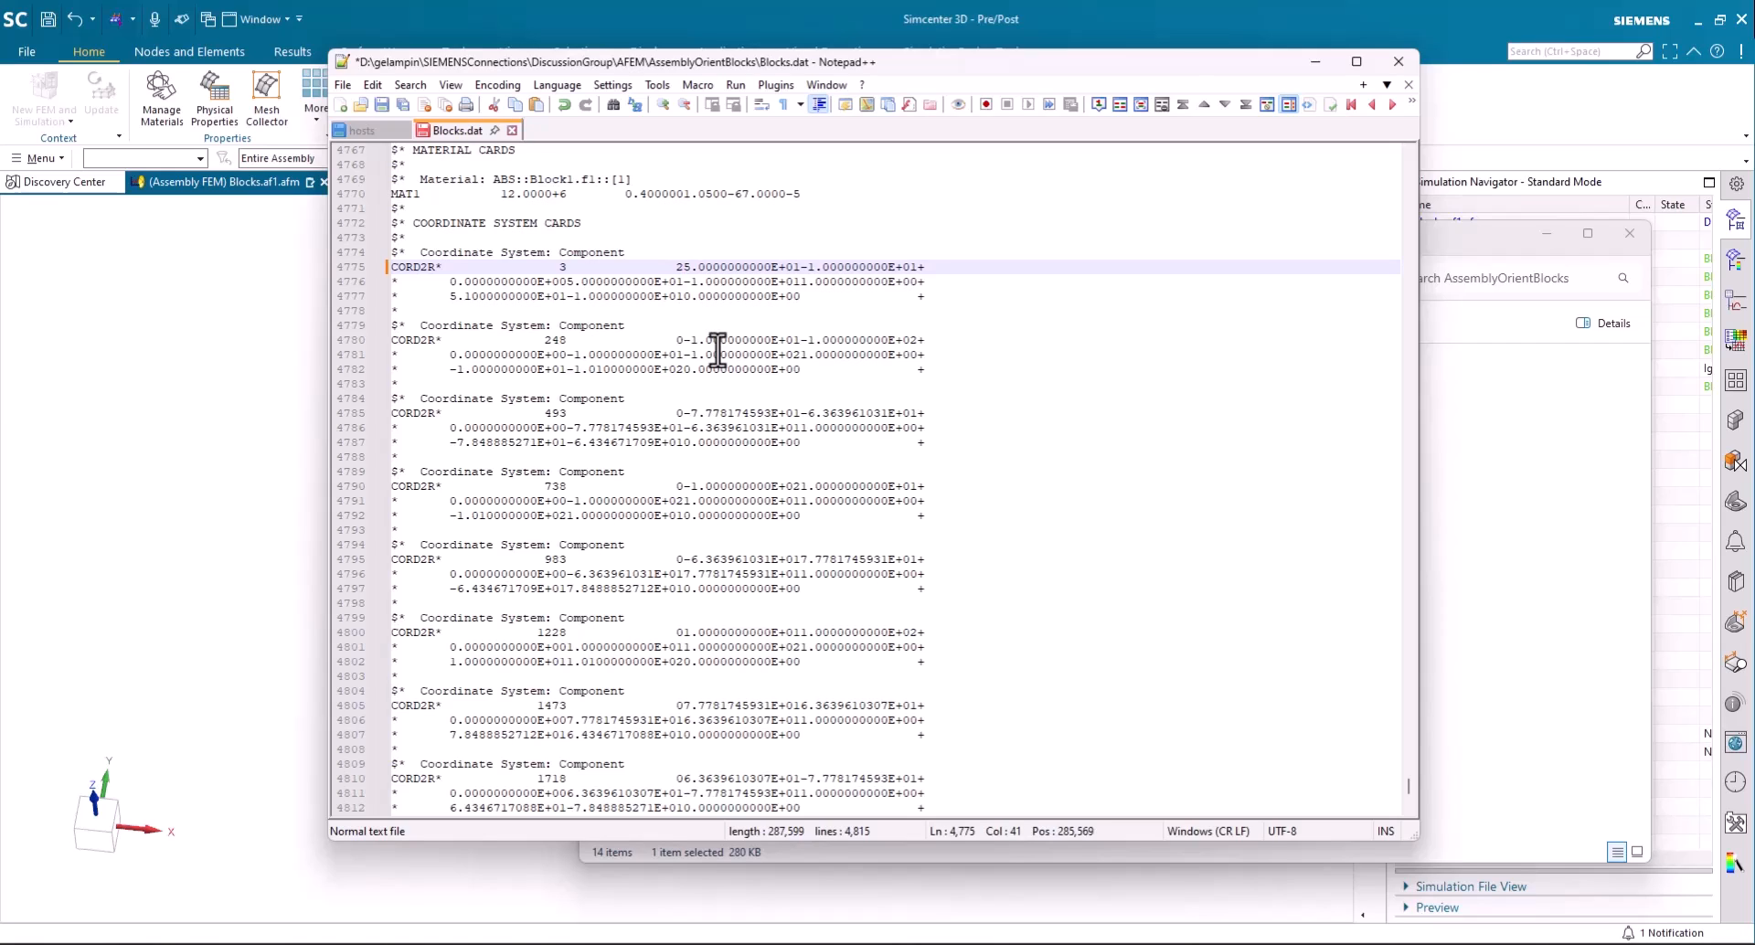
{"action": "key", "text": "BackSpace"}
{"action": "type", "text": "0"}
- Examine the remaining Component CORD2R cards through the end of Blocks.dat, and return to the Blocks assembly FEM in Simcenter 3D
{"action": "scroll", "coordinate": [564, 676], "scroll_direction": "down", "scroll_amount": 2}
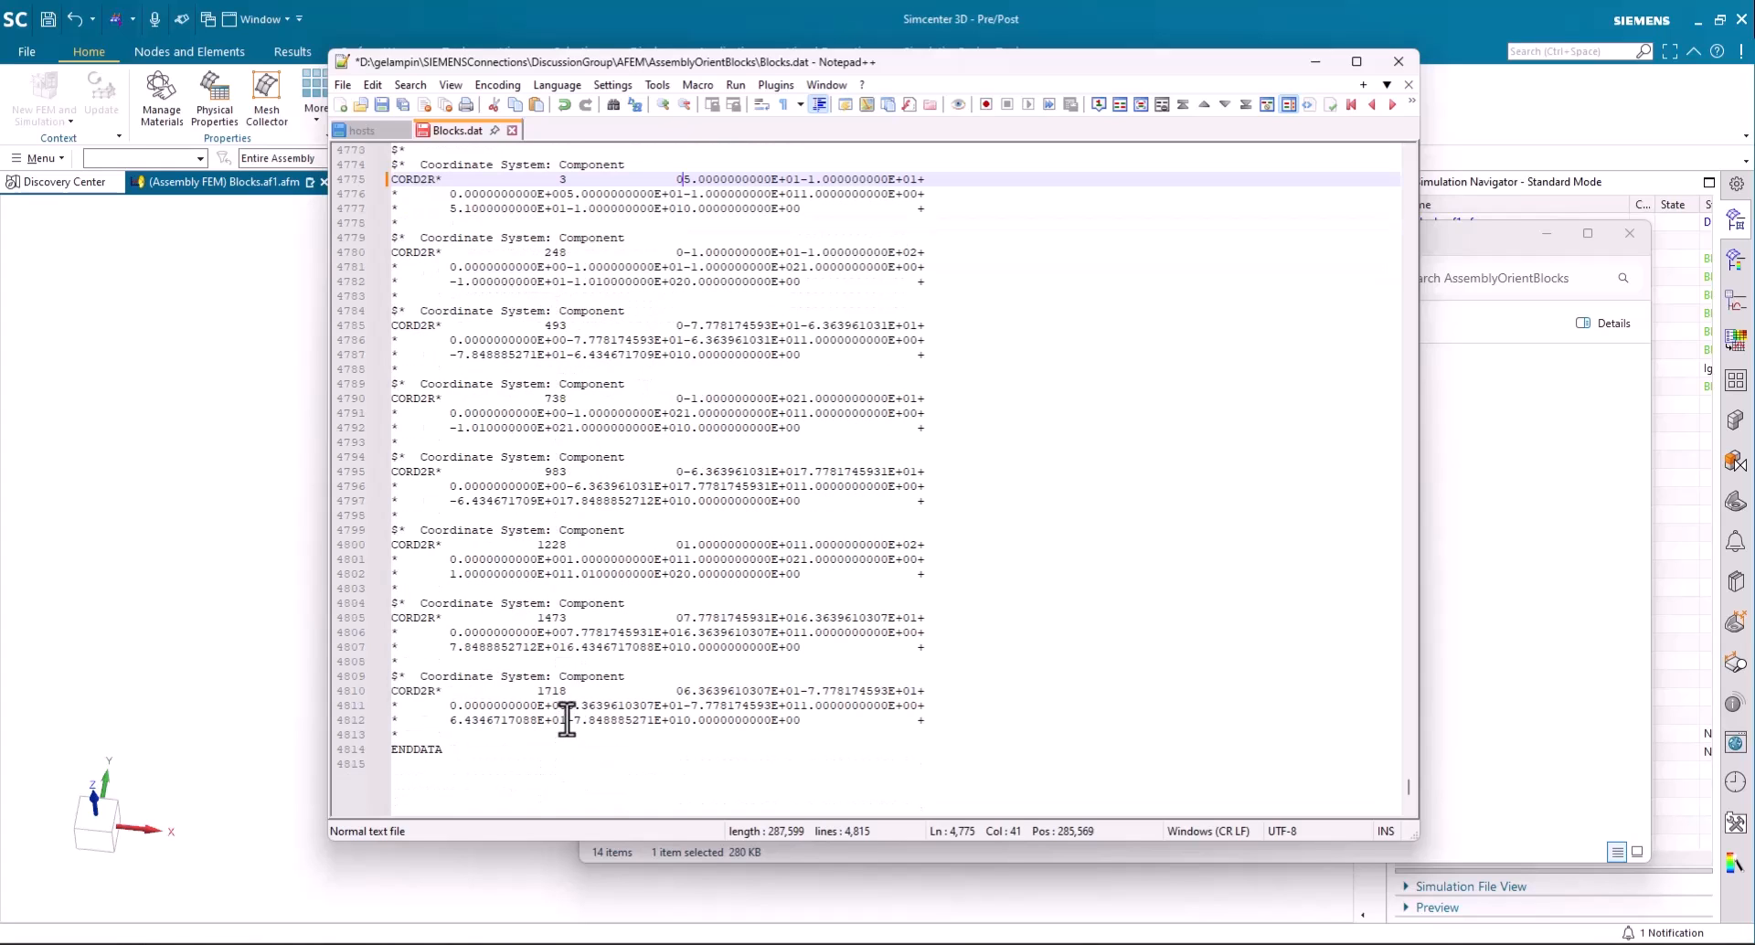
{"action": "scroll", "coordinate": [567, 720], "scroll_direction": "up", "scroll_amount": 3}
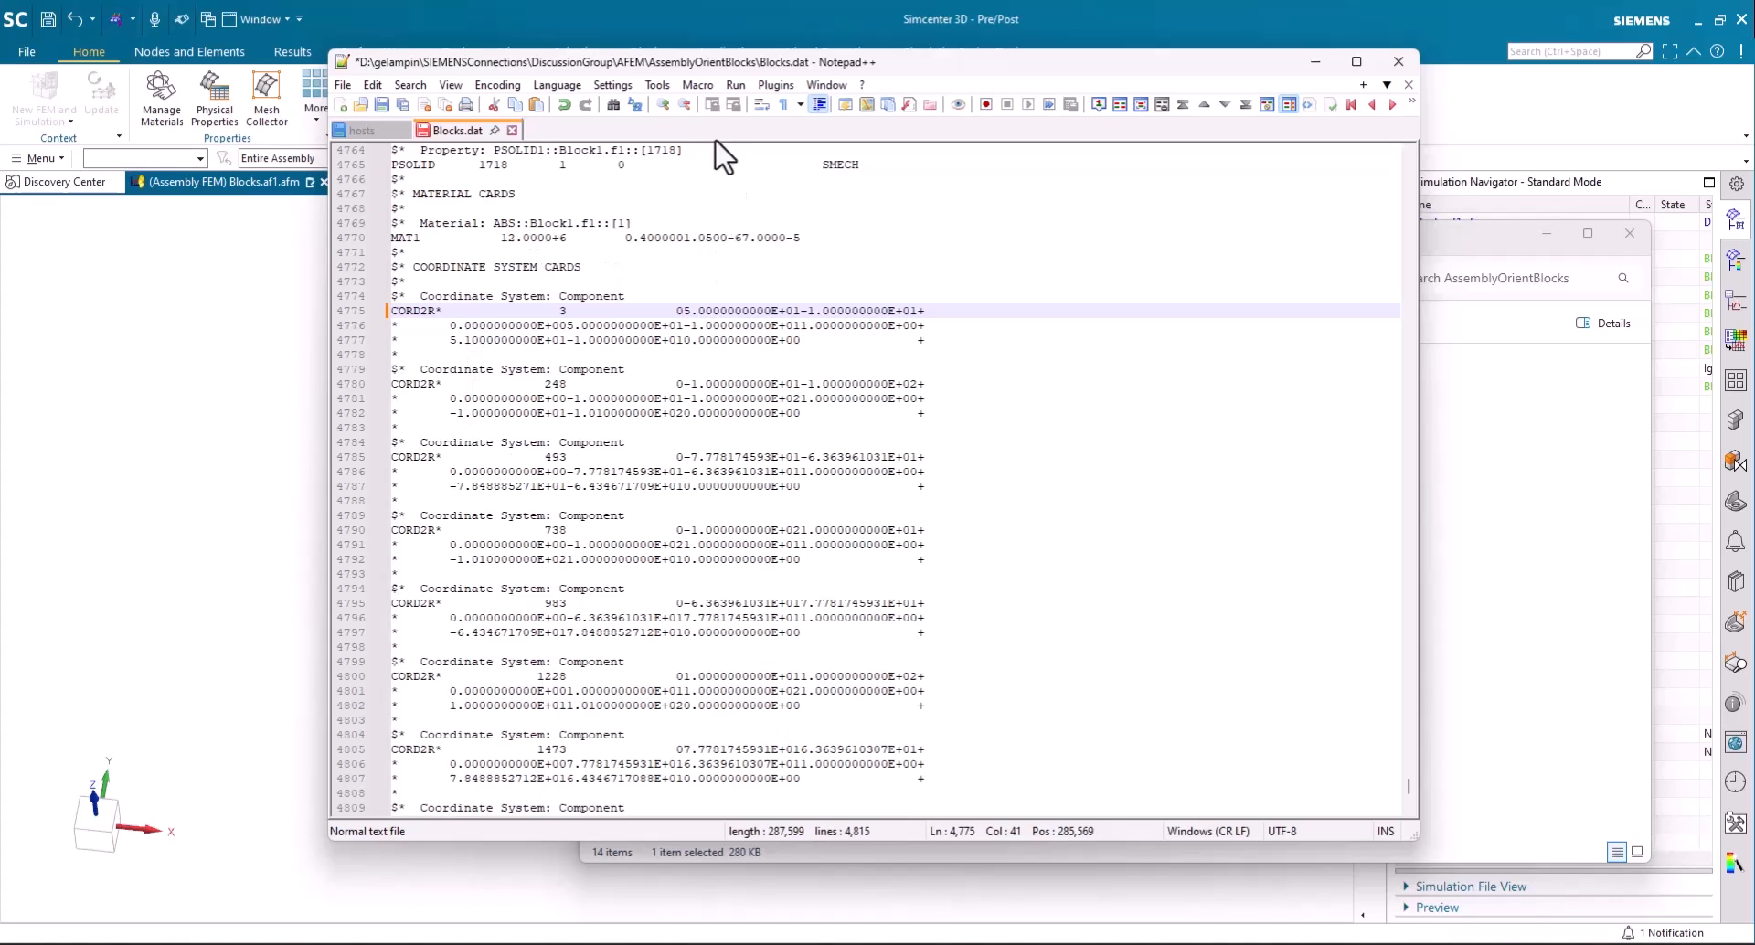
{"action": "left_click_drag", "start_coordinate": [935, 65], "coordinate": [1092, 91]}
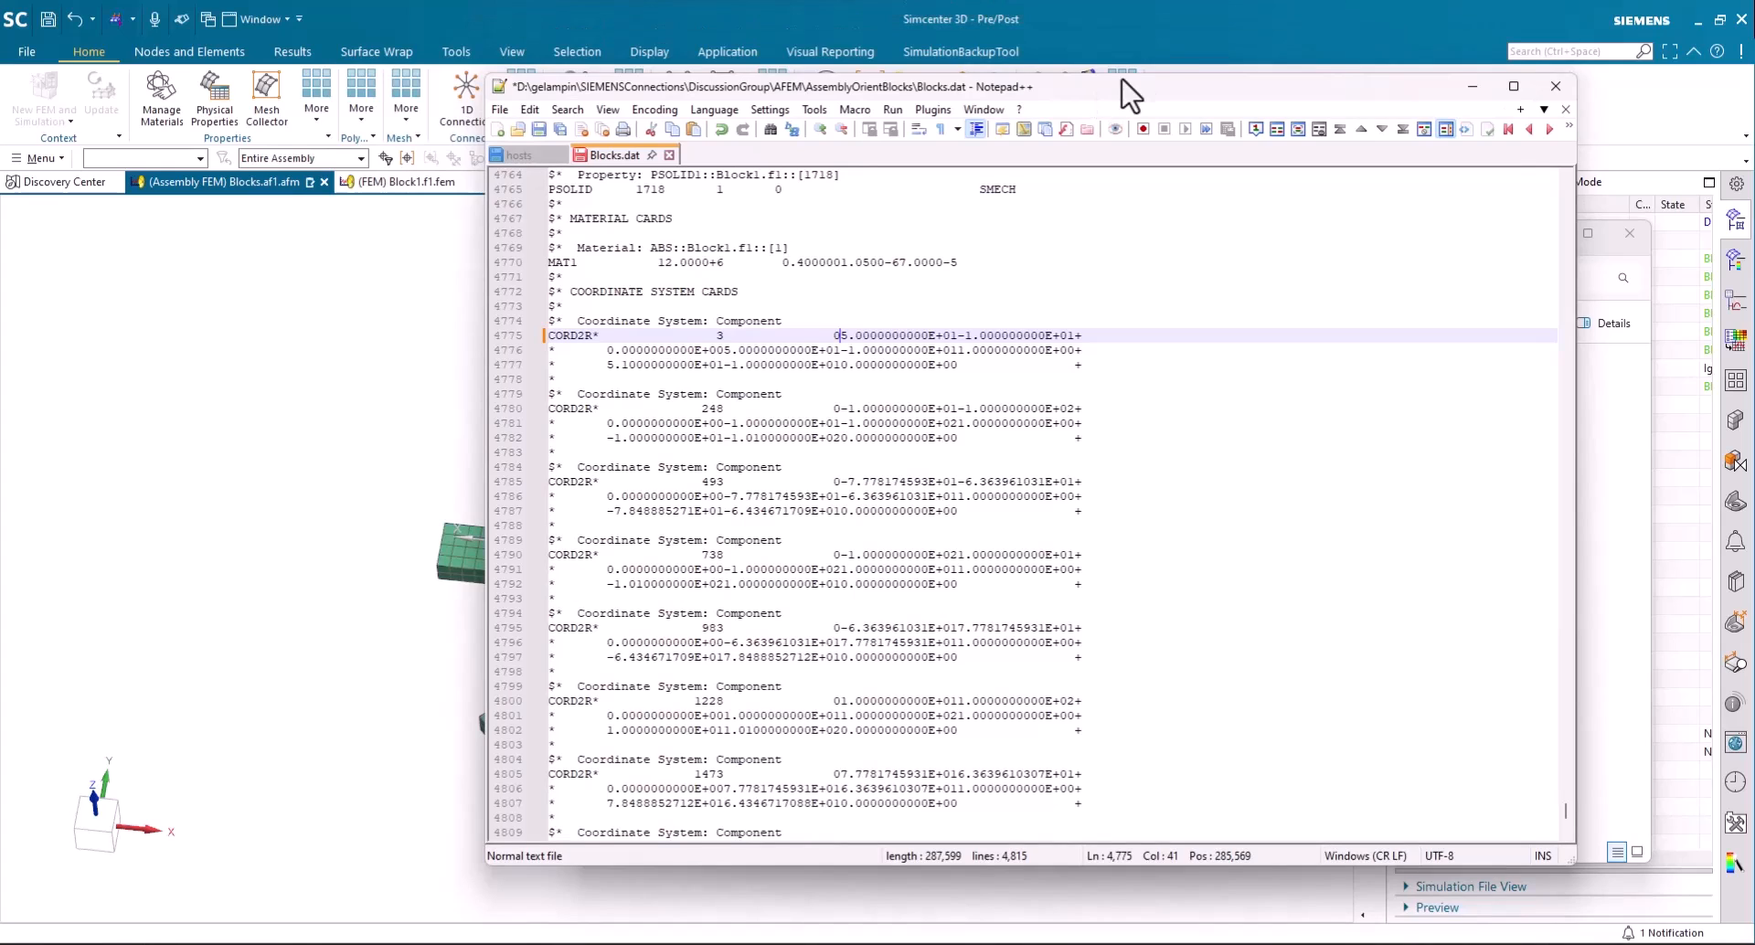
{"action": "left_click", "coordinate": [1150, 36]}
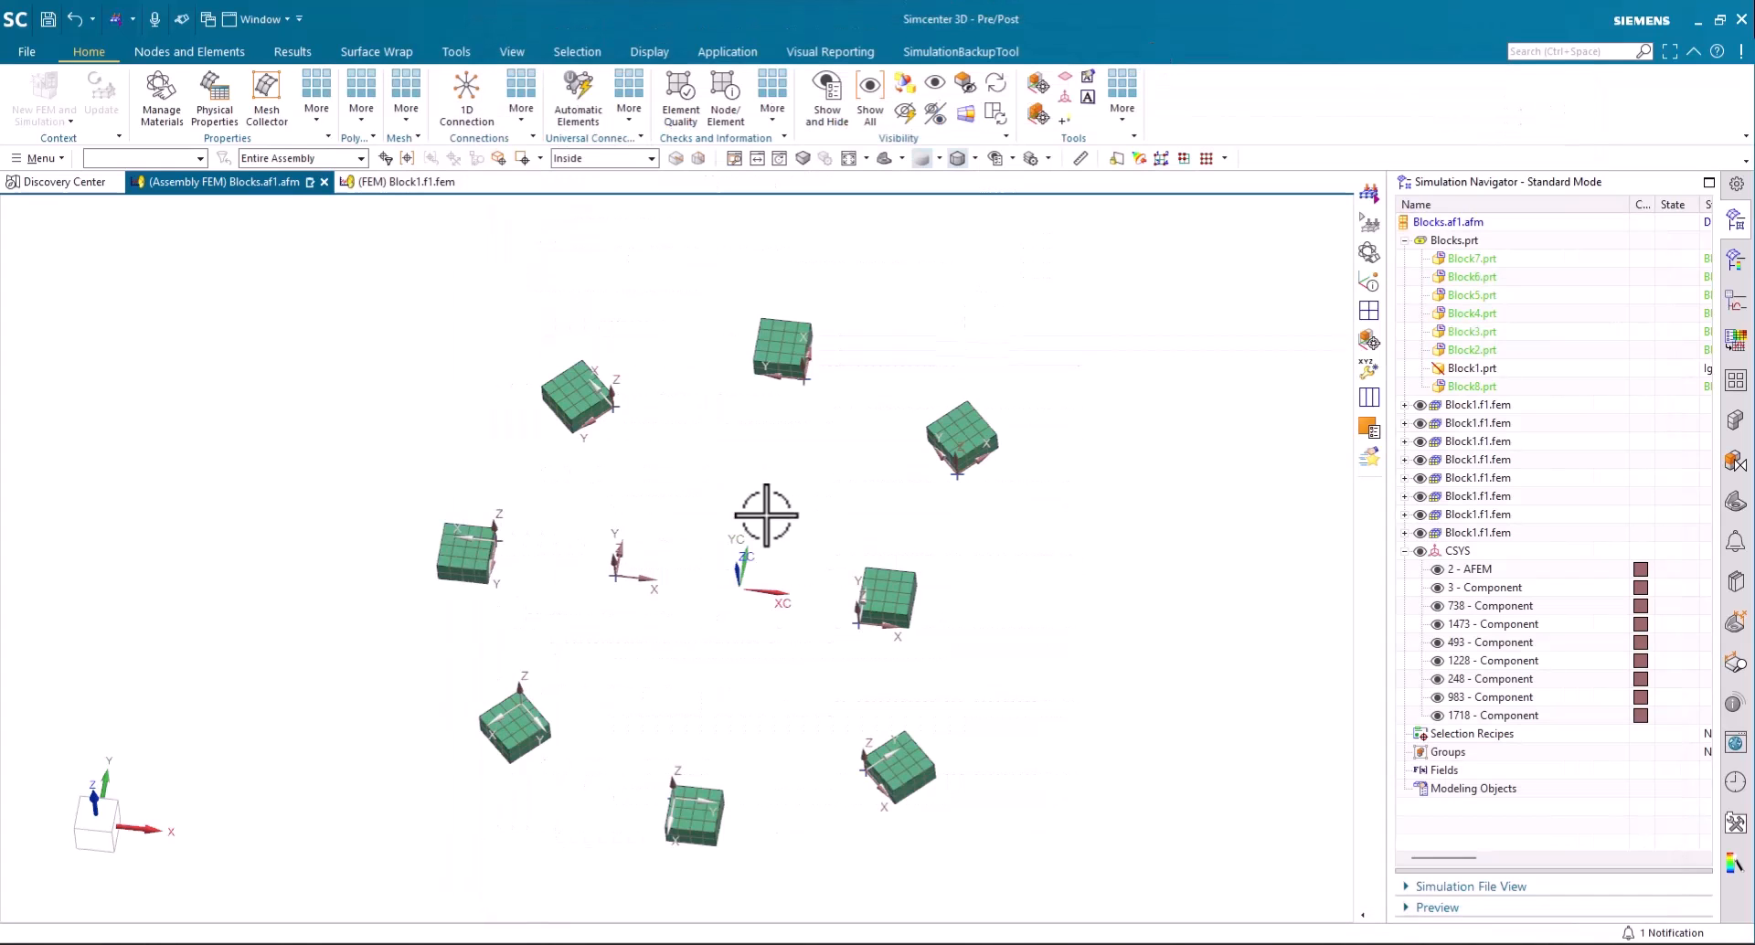